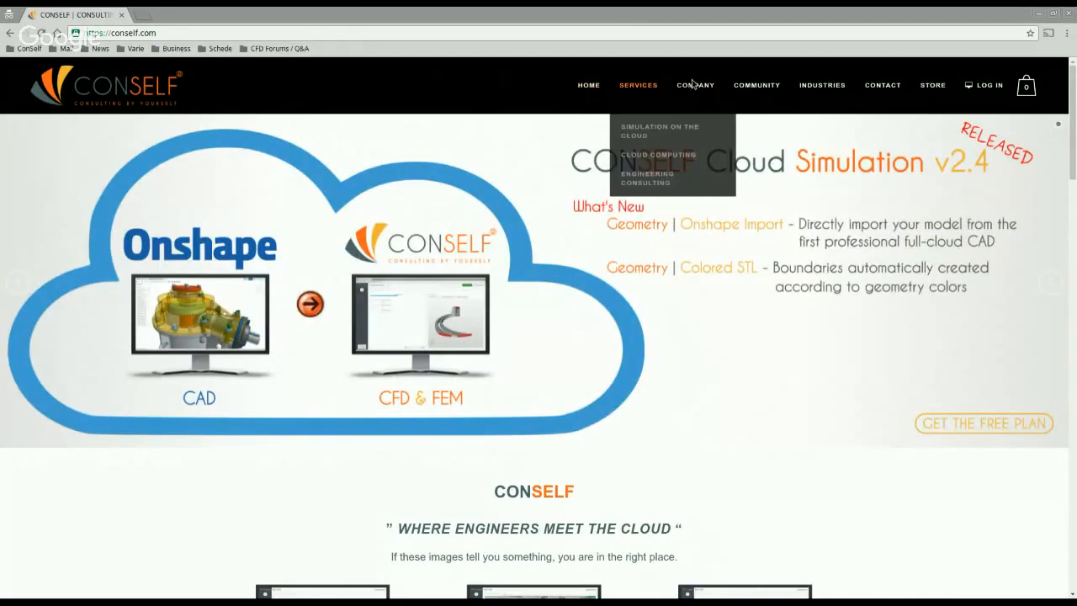
Step: Browse the Simulation on the Cloud page's How It Works section, demo videos and pricing plans
{"action": "mouse_move", "coordinate": [624, 100]}
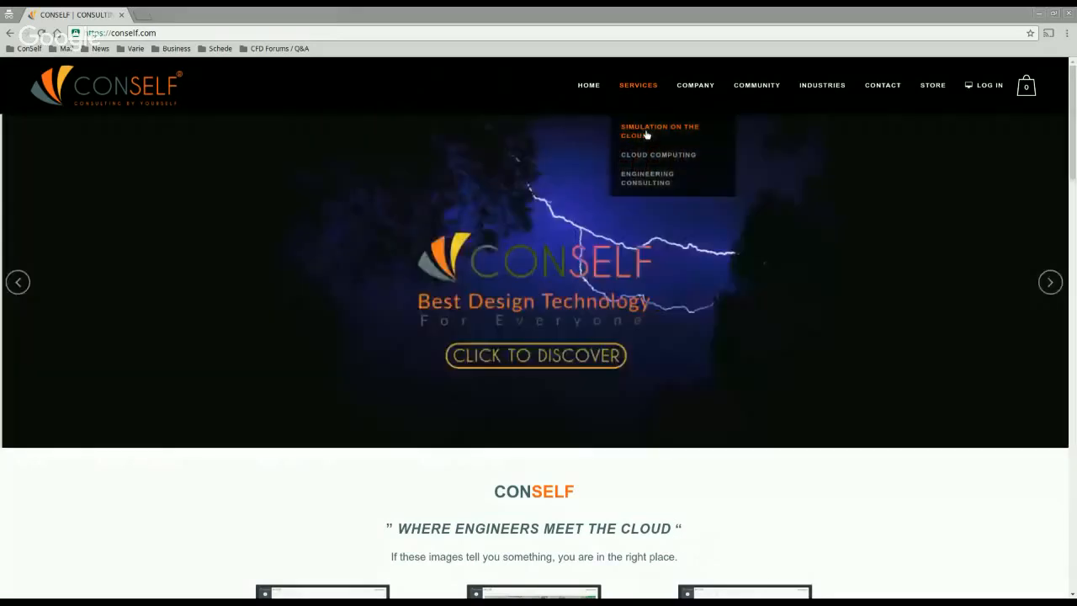
{"action": "left_click", "coordinate": [644, 135]}
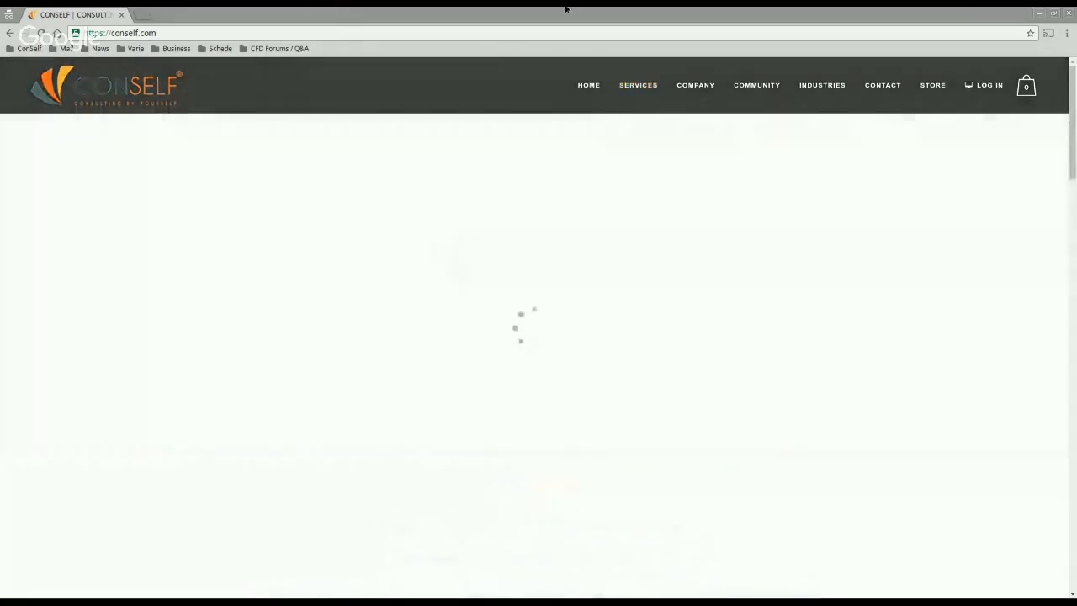
{"action": "scroll", "coordinate": [457, 279], "scroll_direction": "down", "scroll_amount": 5}
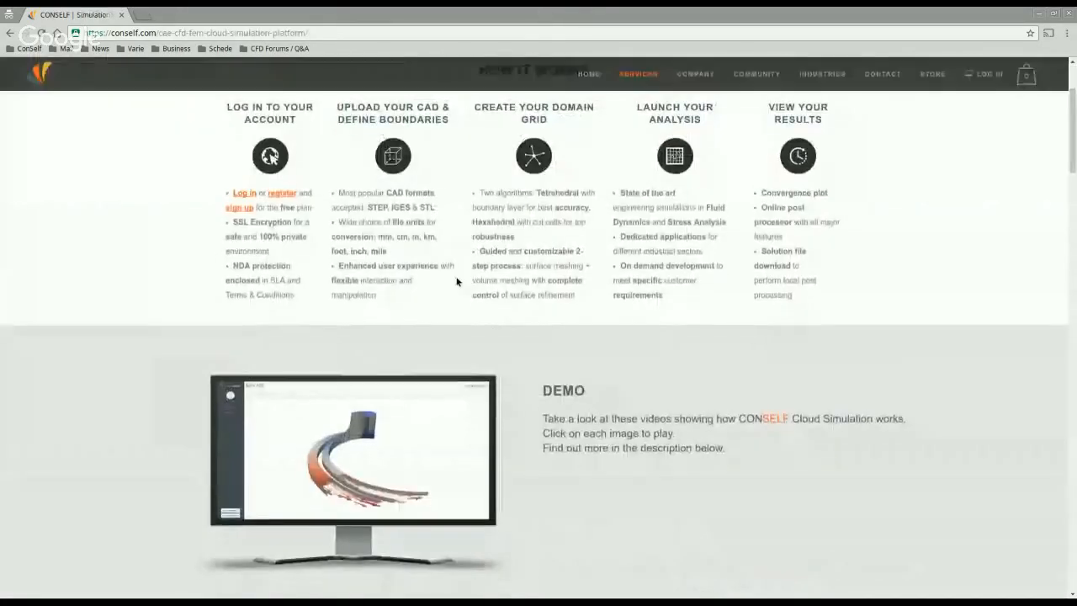
{"action": "scroll", "coordinate": [445, 264], "scroll_direction": "up", "scroll_amount": 5}
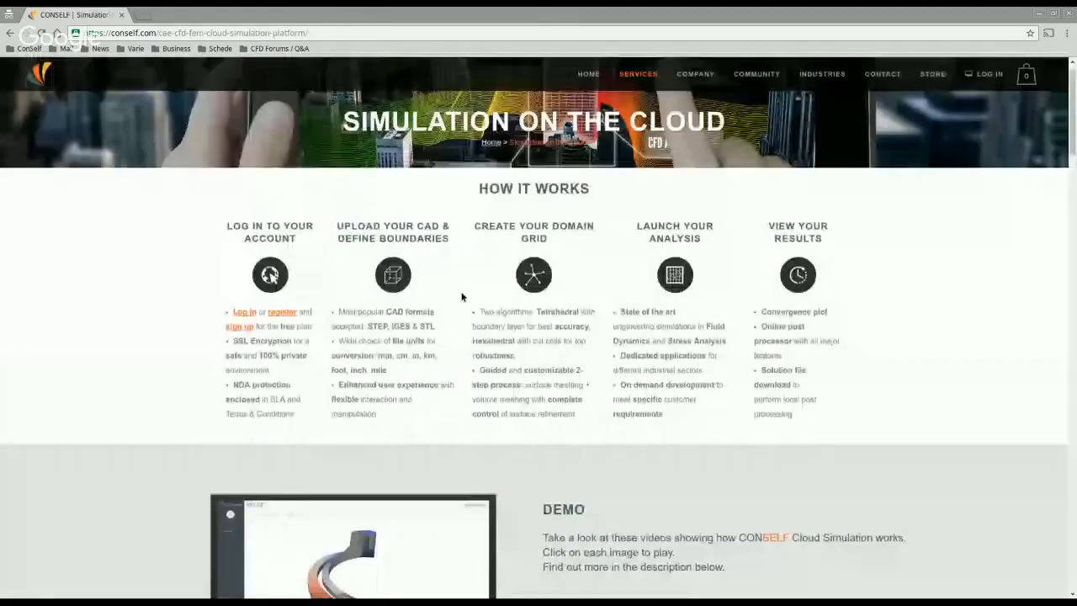
{"action": "scroll", "coordinate": [395, 368], "scroll_direction": "down", "scroll_amount": 6}
{"action": "scroll", "coordinate": [421, 302], "scroll_direction": "down", "scroll_amount": 8}
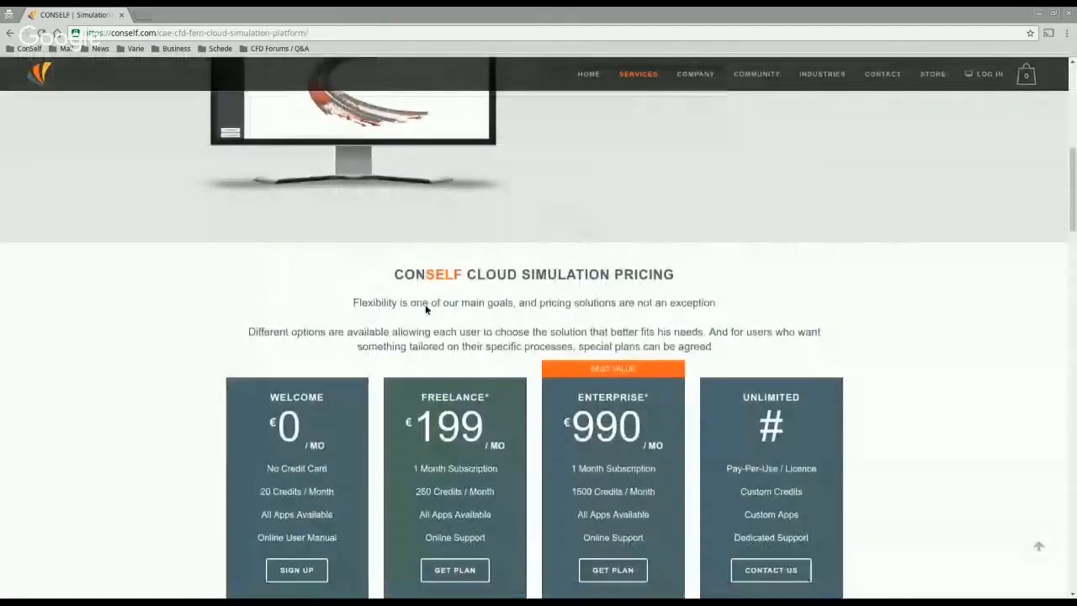
{"action": "scroll", "coordinate": [410, 286], "scroll_direction": "down", "scroll_amount": 1}
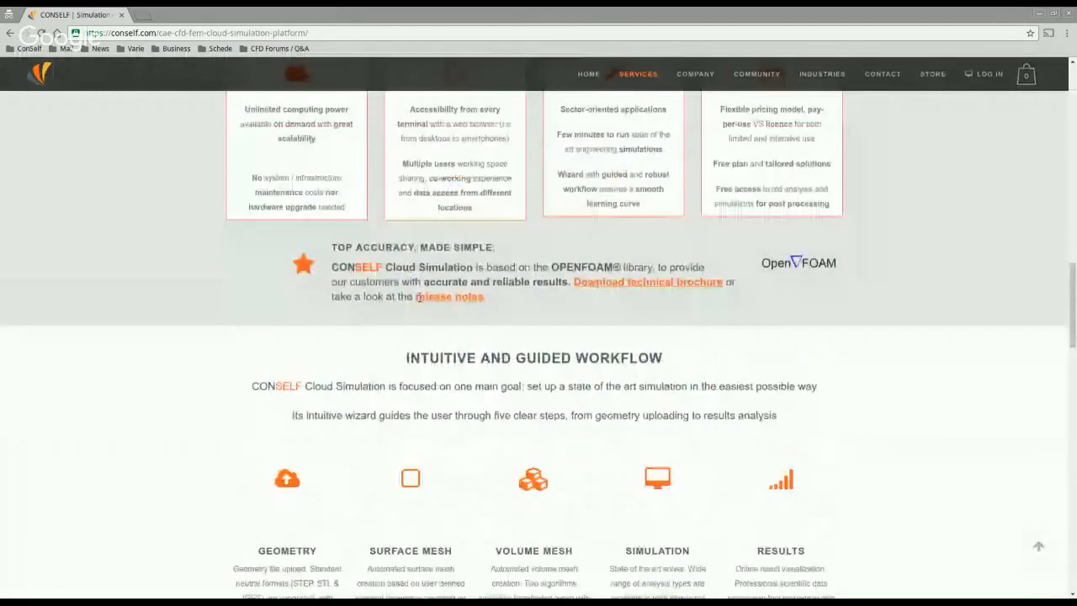
{"action": "scroll", "coordinate": [398, 271], "scroll_direction": "up", "scroll_amount": 5}
{"action": "scroll", "coordinate": [398, 272], "scroll_direction": "up", "scroll_amount": 10}
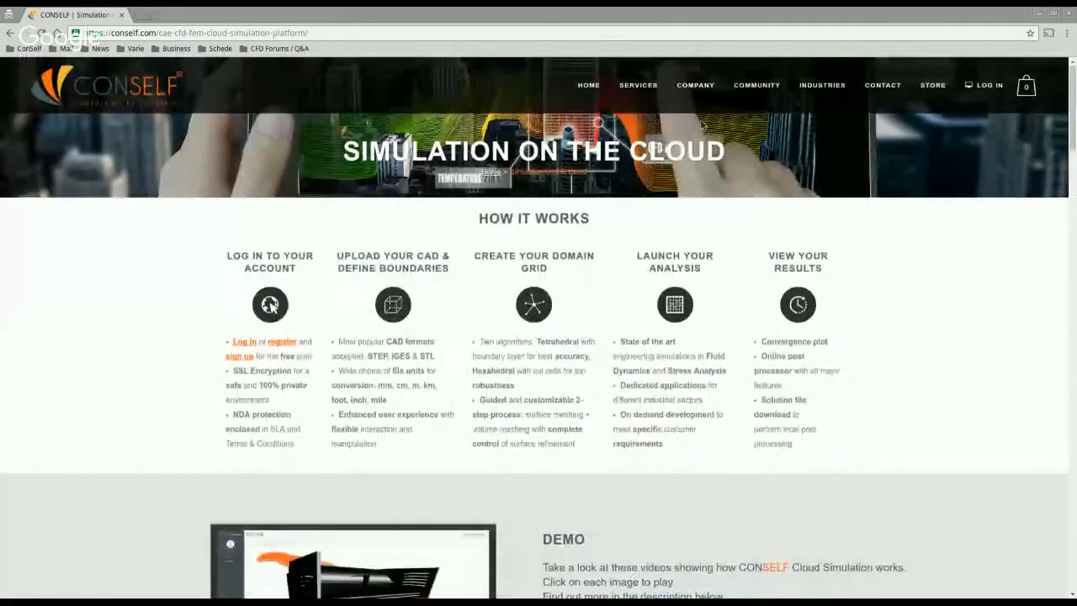
{"action": "mouse_move", "coordinate": [744, 97]}
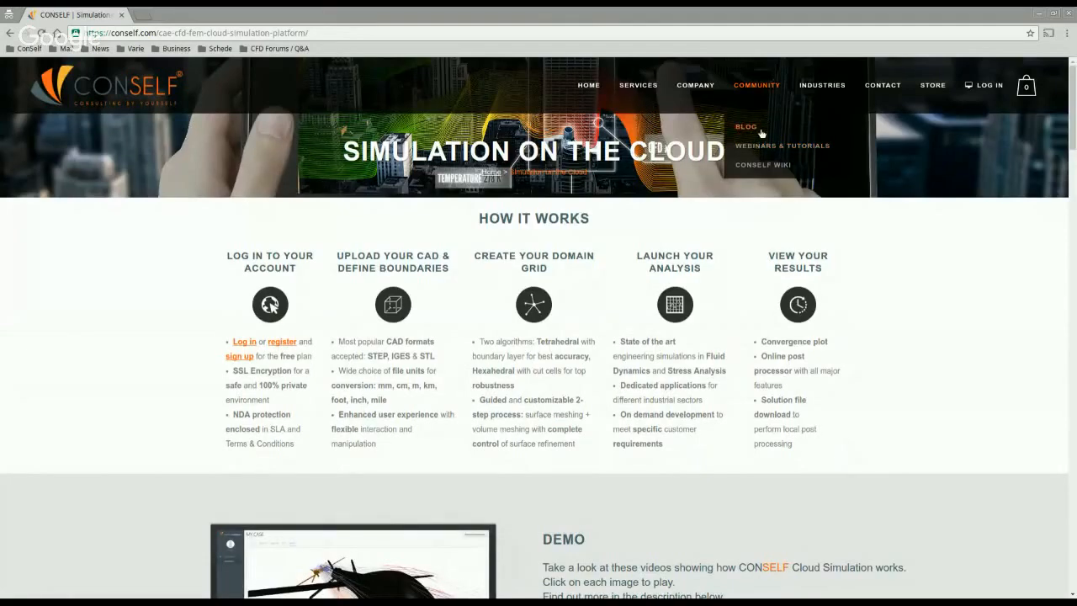
Step: Browse the CONSELF company blog posts
{"action": "left_click", "coordinate": [761, 128]}
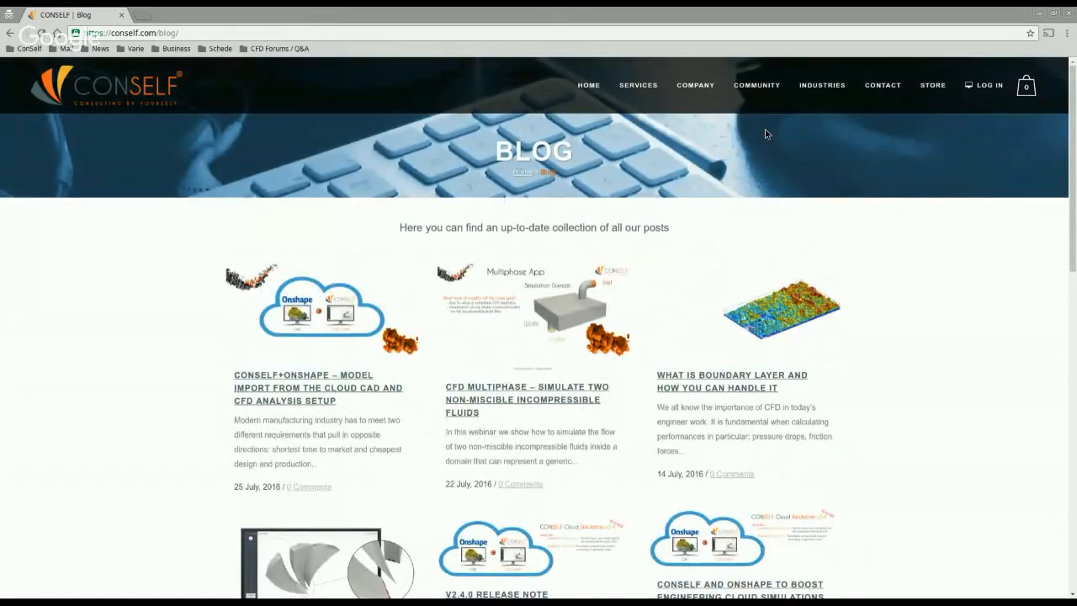
{"action": "scroll", "coordinate": [370, 412], "scroll_direction": "down", "scroll_amount": 2}
{"action": "scroll", "coordinate": [370, 421], "scroll_direction": "down", "scroll_amount": 1}
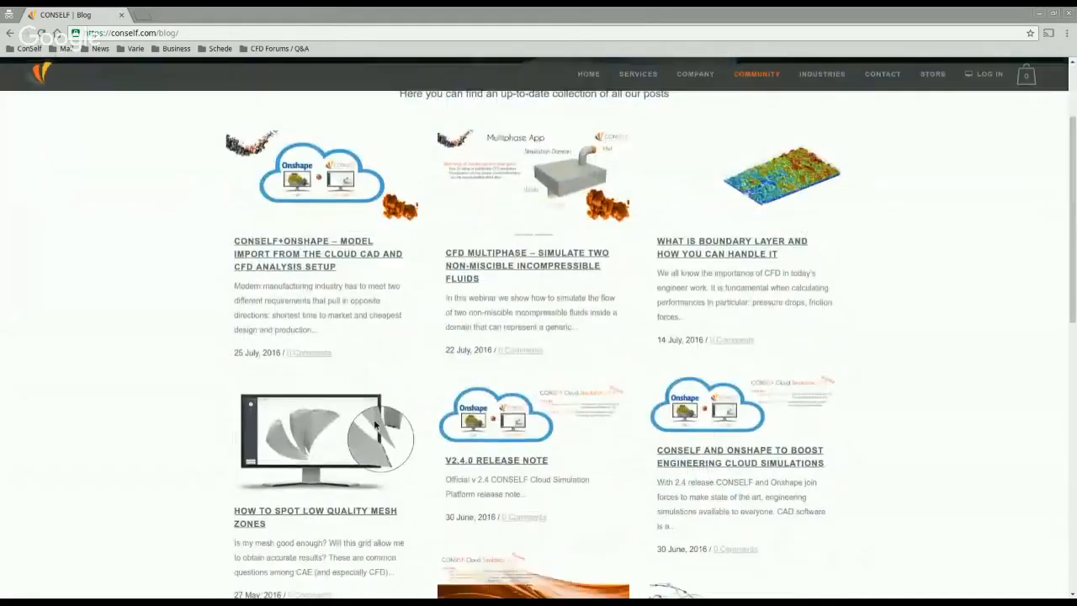
{"action": "scroll", "coordinate": [283, 479], "scroll_direction": "up", "scroll_amount": 3}
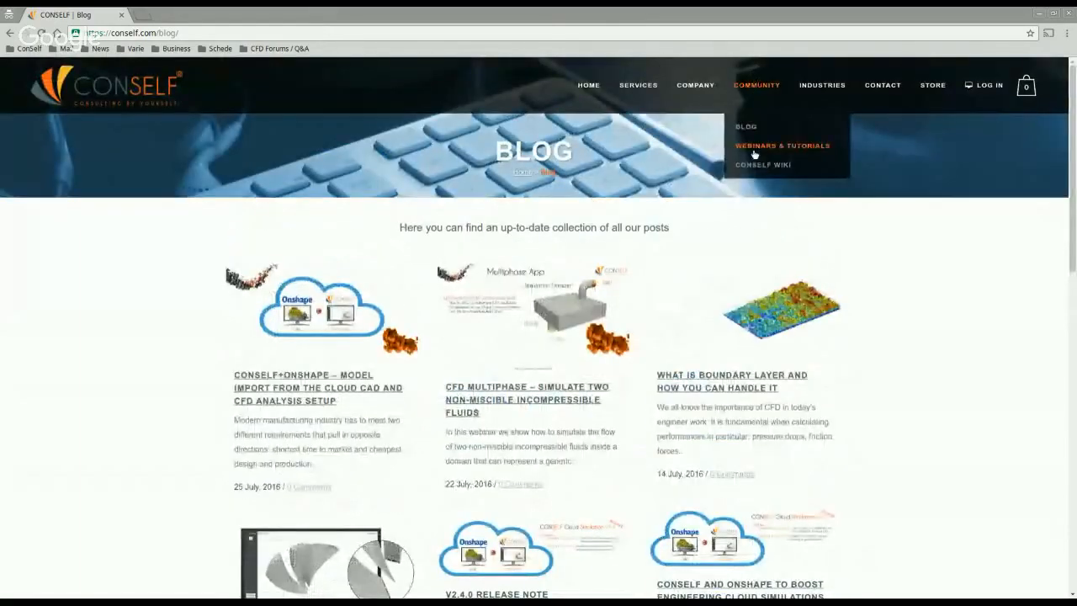
Step: Look through the Webinars & Tutorials videos, then return to the home page
{"action": "left_click", "coordinate": [734, 147]}
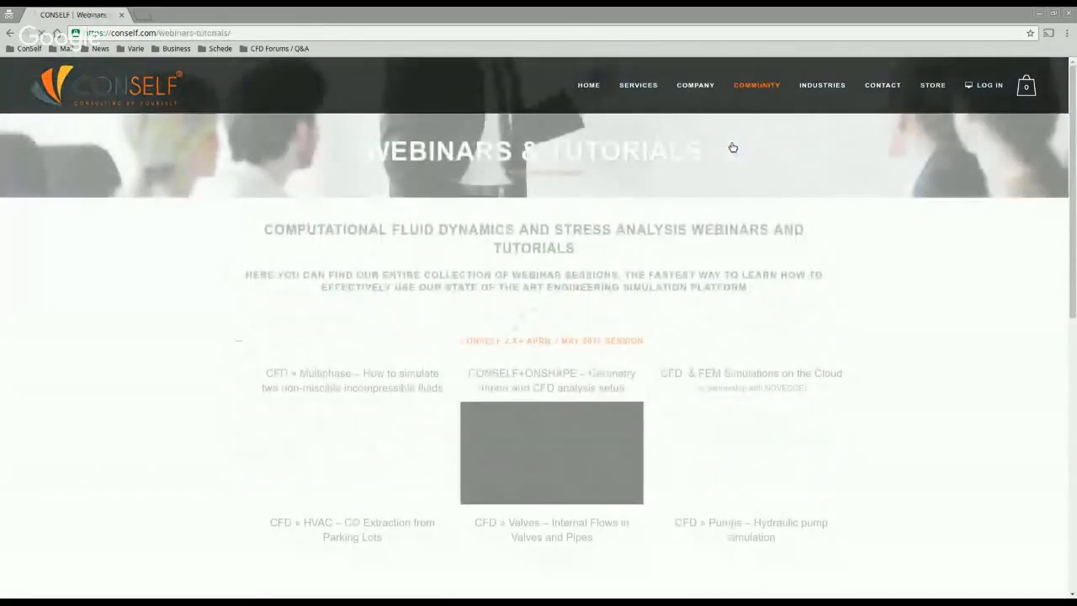
{"action": "scroll", "coordinate": [305, 291], "scroll_direction": "down", "scroll_amount": 4}
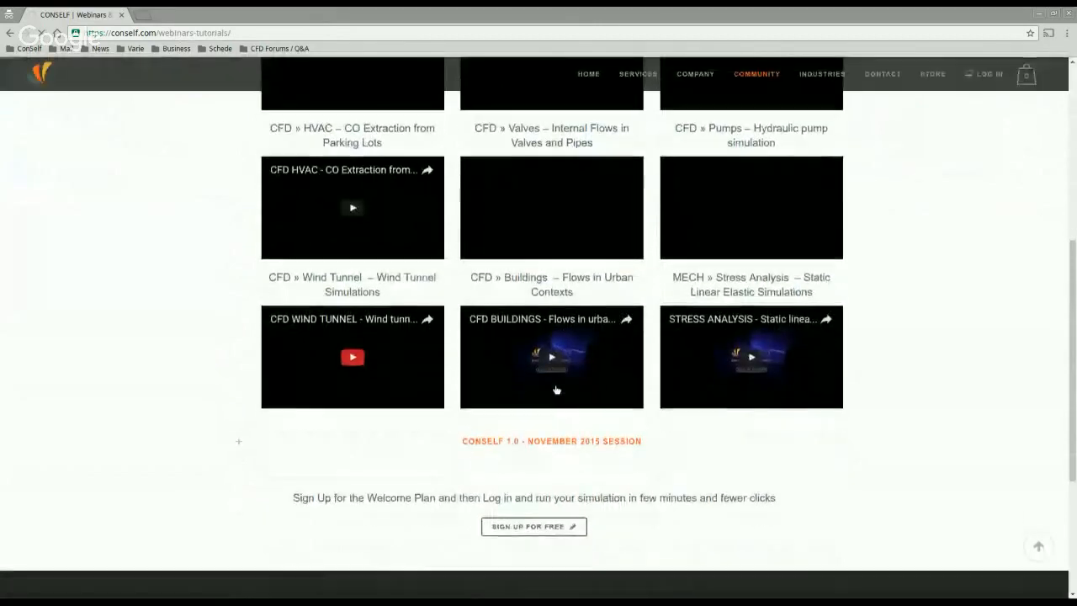
{"action": "scroll", "coordinate": [547, 383], "scroll_direction": "up", "scroll_amount": 3}
{"action": "scroll", "coordinate": [538, 384], "scroll_direction": "up", "scroll_amount": 2}
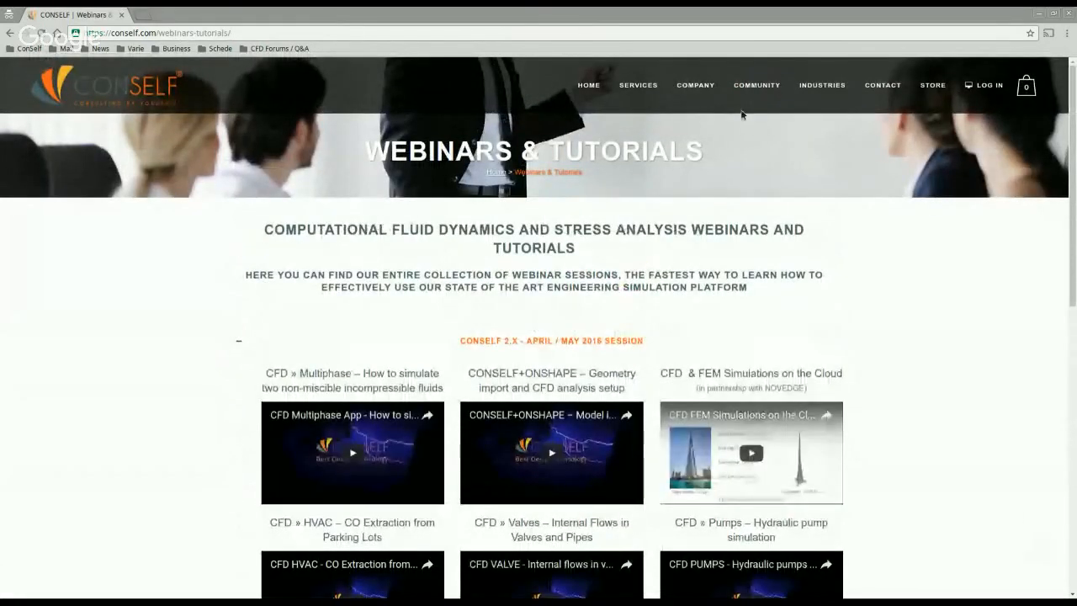
{"action": "scroll", "coordinate": [579, 340], "scroll_direction": "down", "scroll_amount": 2}
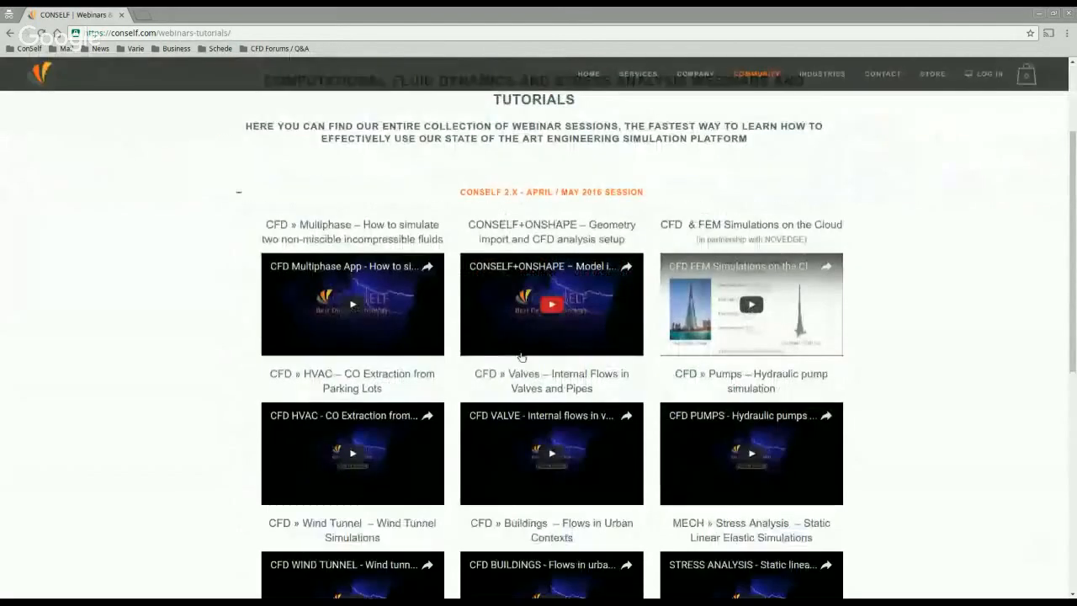
{"action": "scroll", "coordinate": [395, 324], "scroll_direction": "down", "scroll_amount": 2}
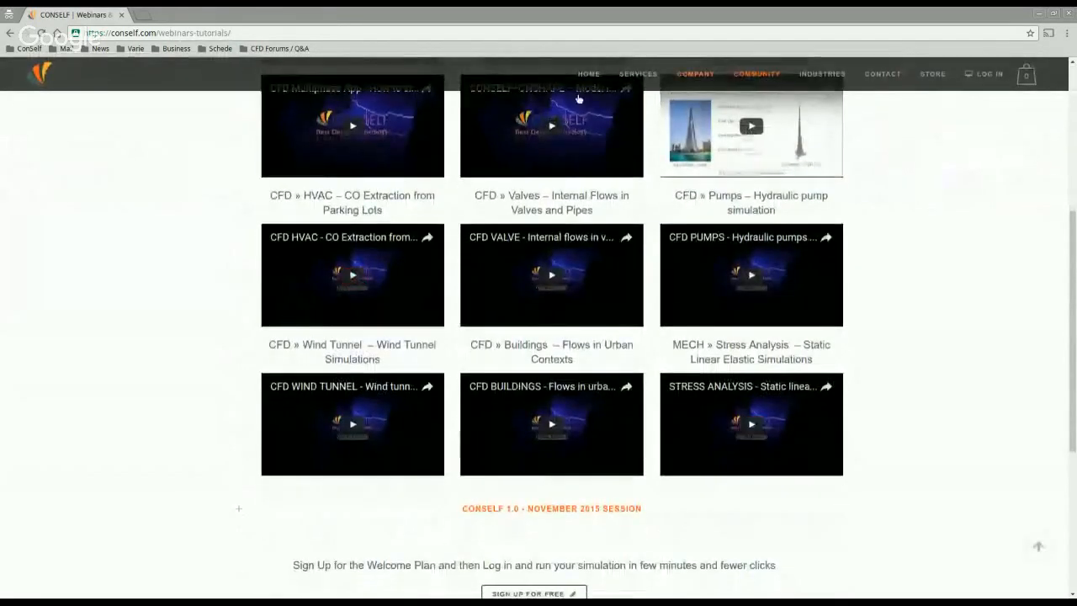
{"action": "scroll", "coordinate": [640, 387], "scroll_direction": "up", "scroll_amount": 2}
{"action": "scroll", "coordinate": [624, 377], "scroll_direction": "up", "scroll_amount": 3}
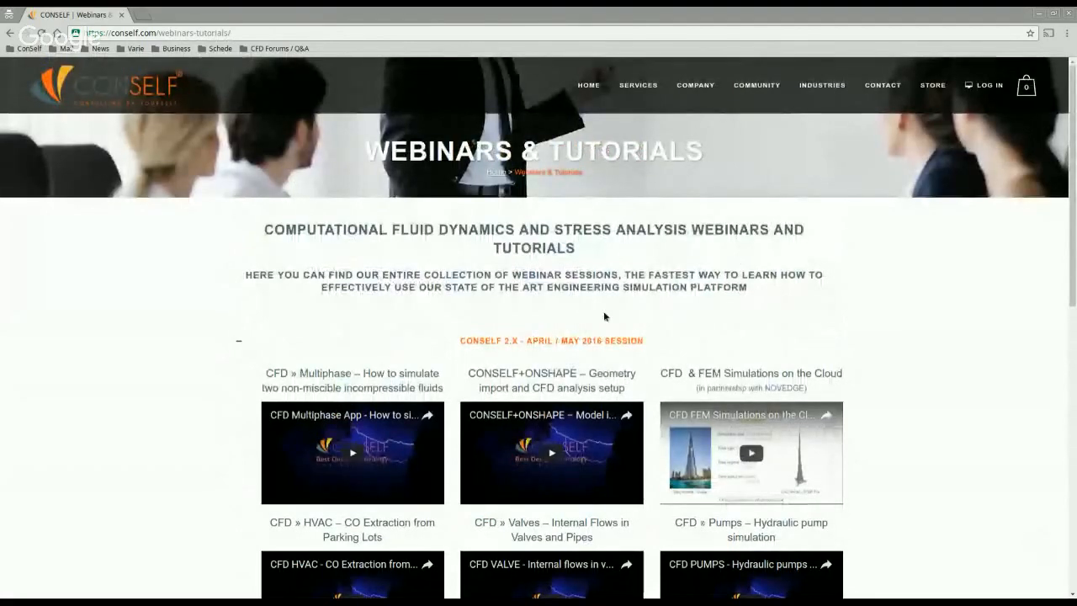
{"action": "left_click", "coordinate": [591, 87]}
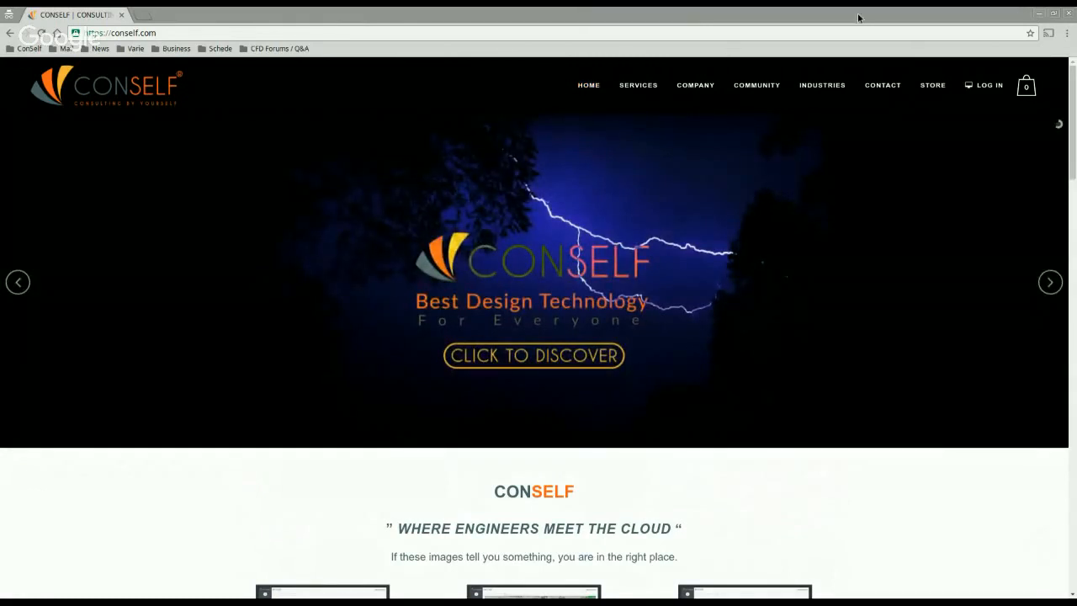
Step: Check the Cloud Simulation Plans prices in the store products, then go to the LOG IN page
{"action": "mouse_move", "coordinate": [933, 88]}
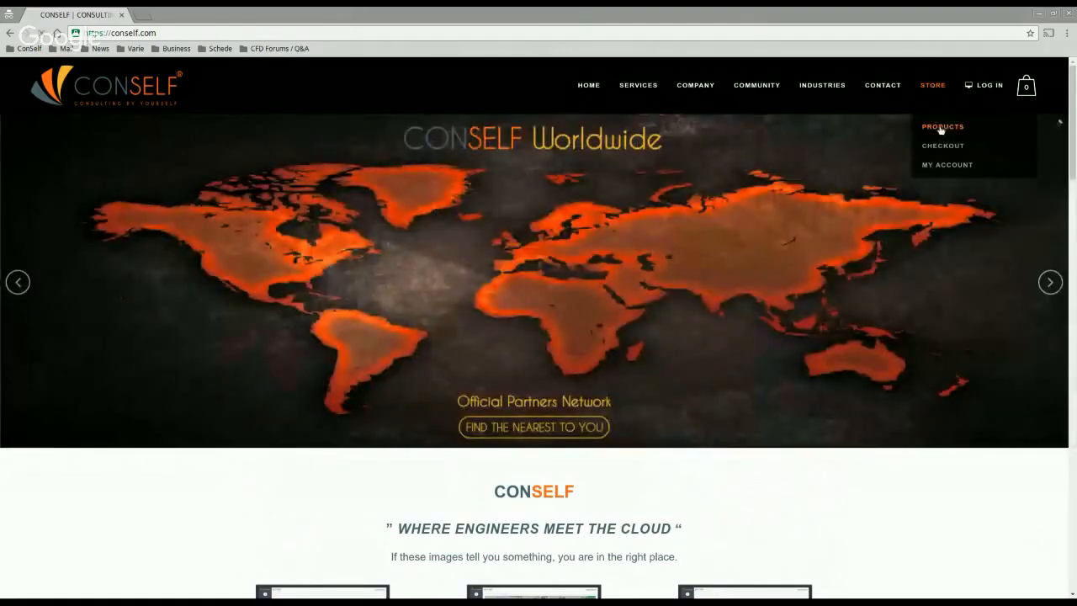
{"action": "left_click", "coordinate": [941, 127]}
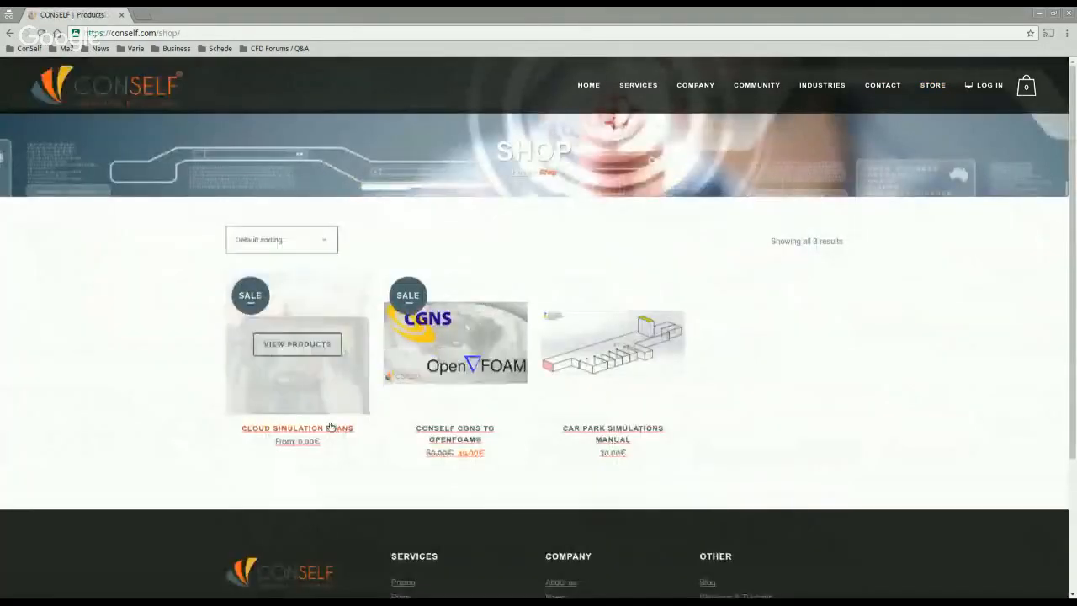
{"action": "left_click", "coordinate": [337, 430]}
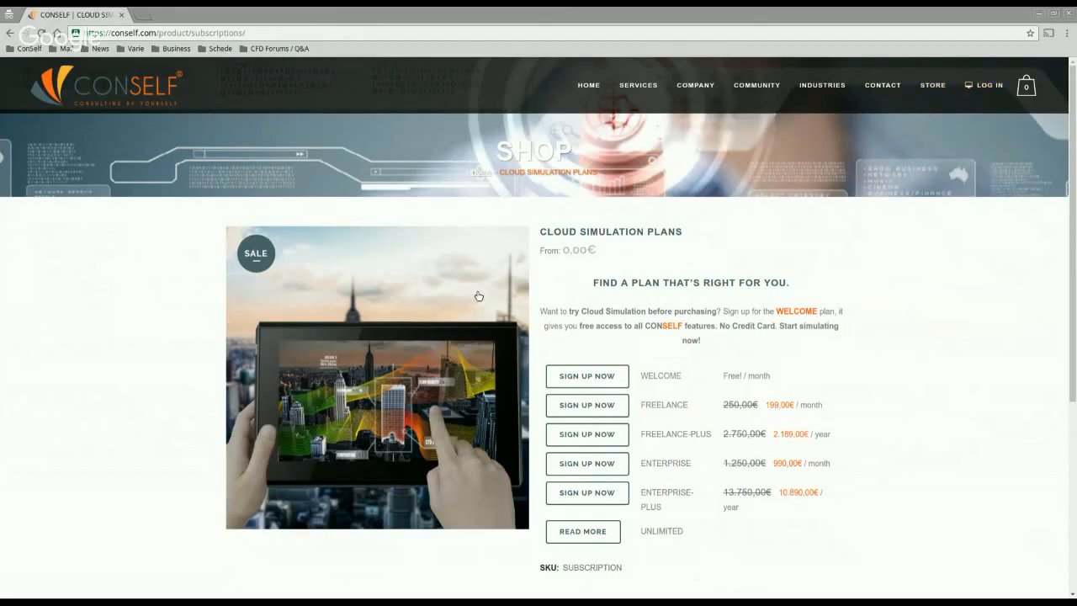
{"action": "left_click", "coordinate": [990, 86]}
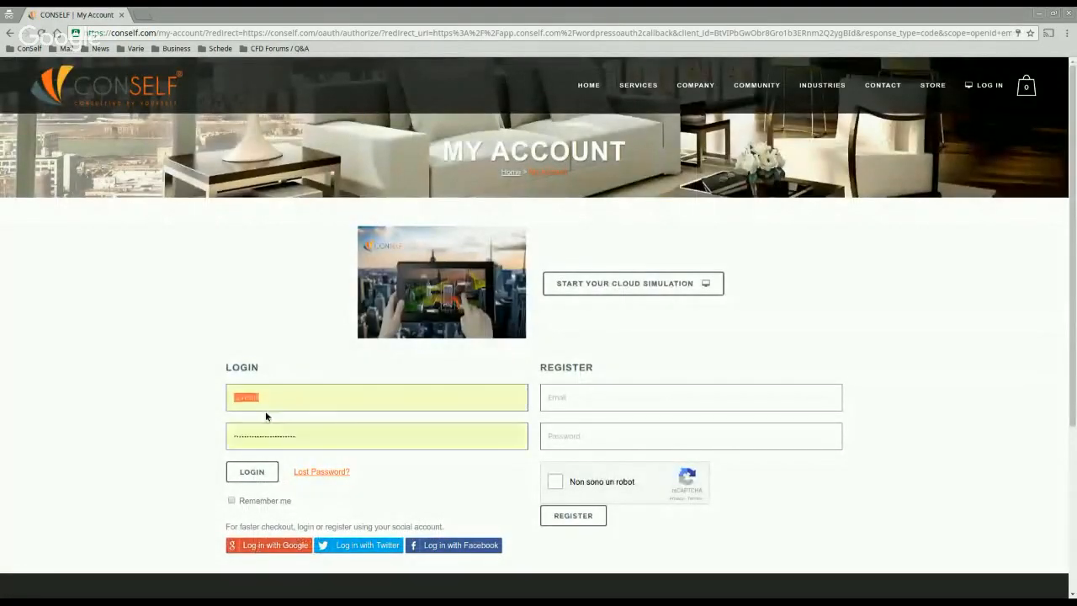
Step: Log in with the pre-filled username and password to reach the platform Dashboard
{"action": "left_click", "coordinate": [251, 472]}
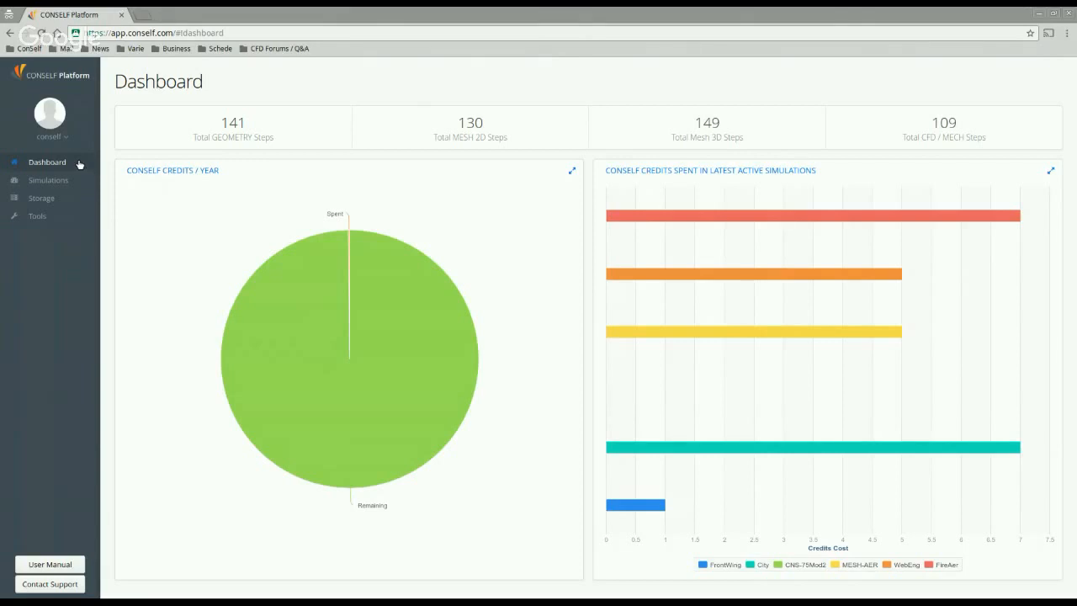
Step: Check credits spent per simulation, then view storage used and the List of Stored Cases
{"action": "mouse_move", "coordinate": [244, 317]}
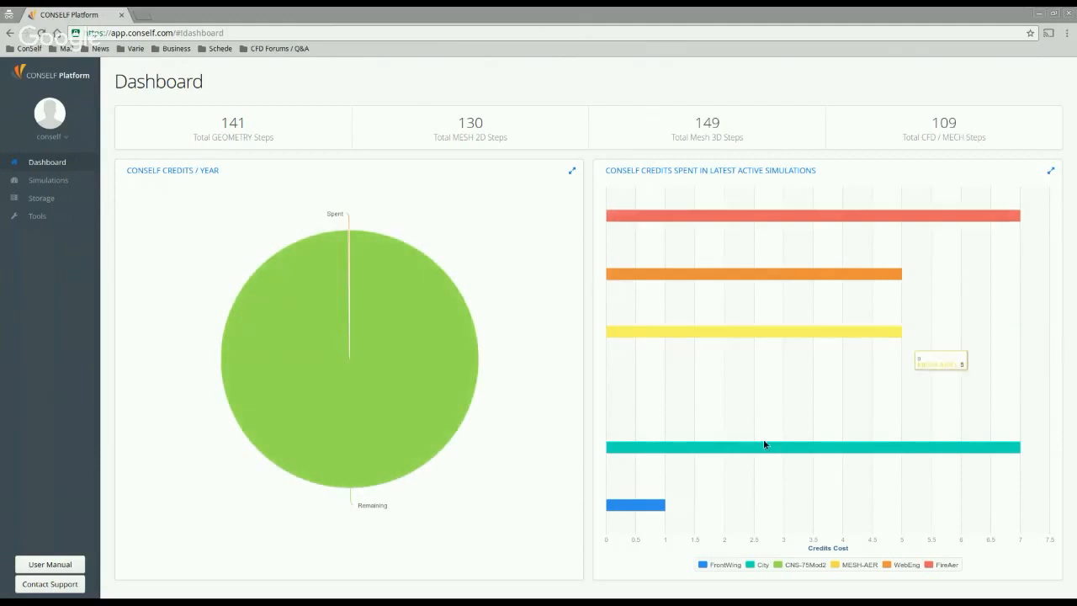
{"action": "mouse_move", "coordinate": [774, 446]}
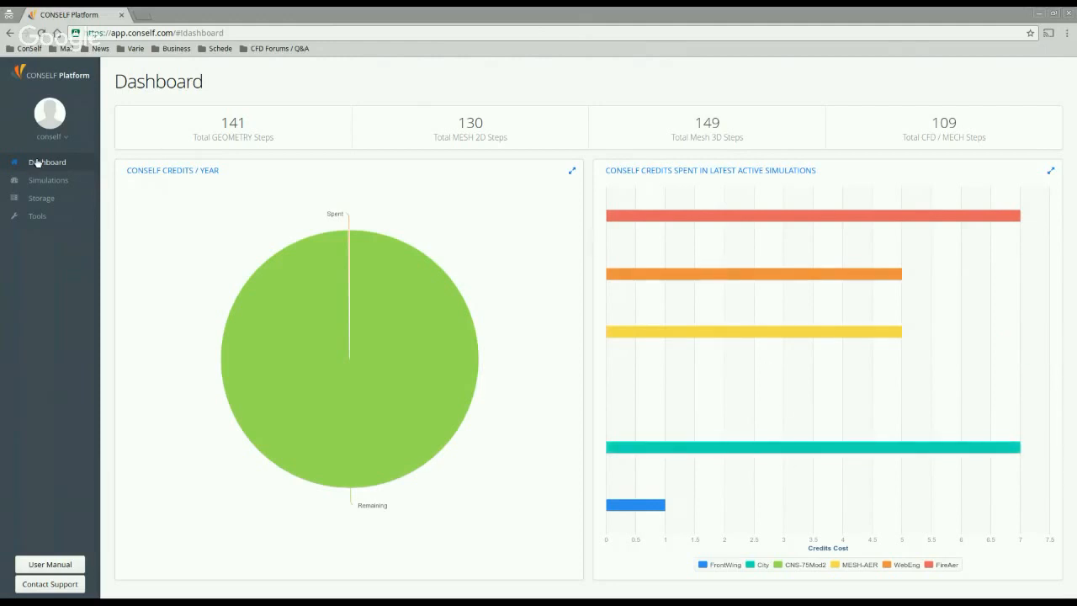
{"action": "left_click", "coordinate": [42, 203]}
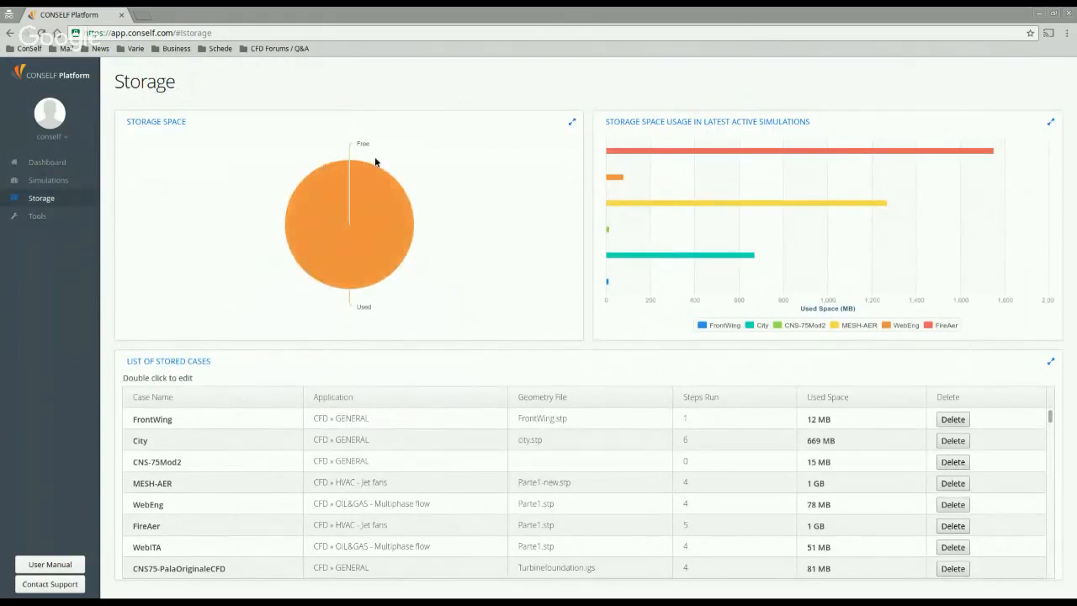
{"action": "mouse_move", "coordinate": [386, 262]}
{"action": "scroll", "coordinate": [380, 480], "scroll_direction": "down", "scroll_amount": 3}
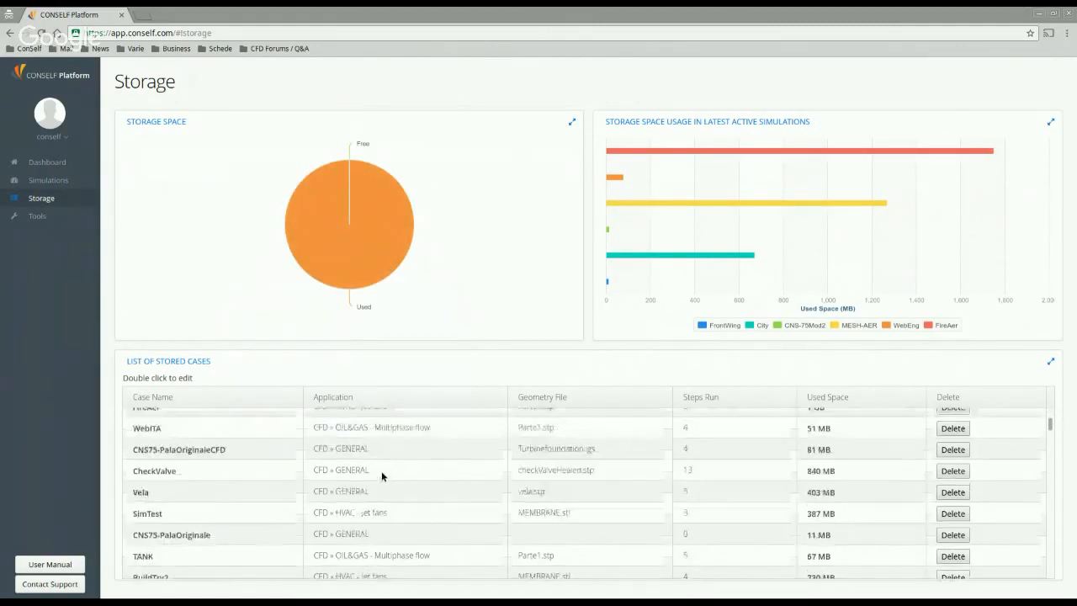
{"action": "scroll", "coordinate": [382, 471], "scroll_direction": "up", "scroll_amount": 3}
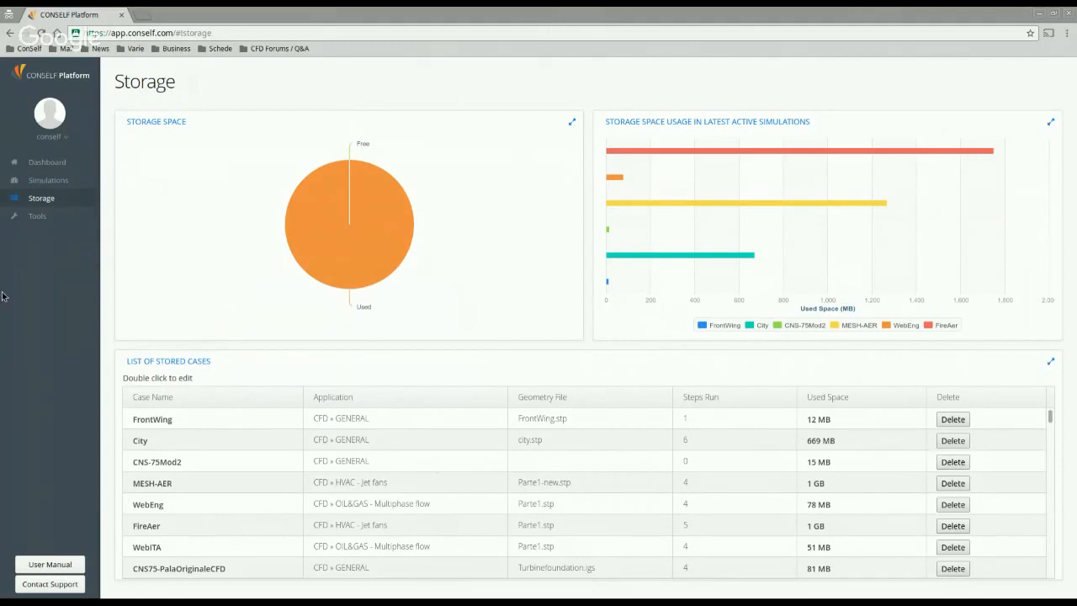
Step: Create a new CFD » GENERAL simulation case named CityWebinar
{"action": "left_click", "coordinate": [58, 184]}
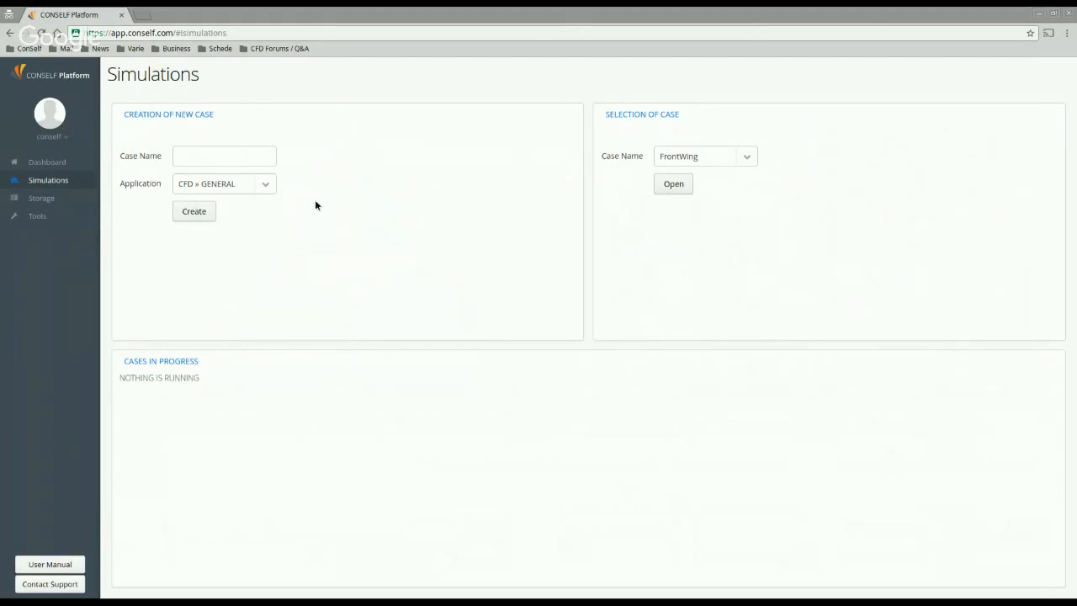
{"action": "left_click", "coordinate": [263, 185]}
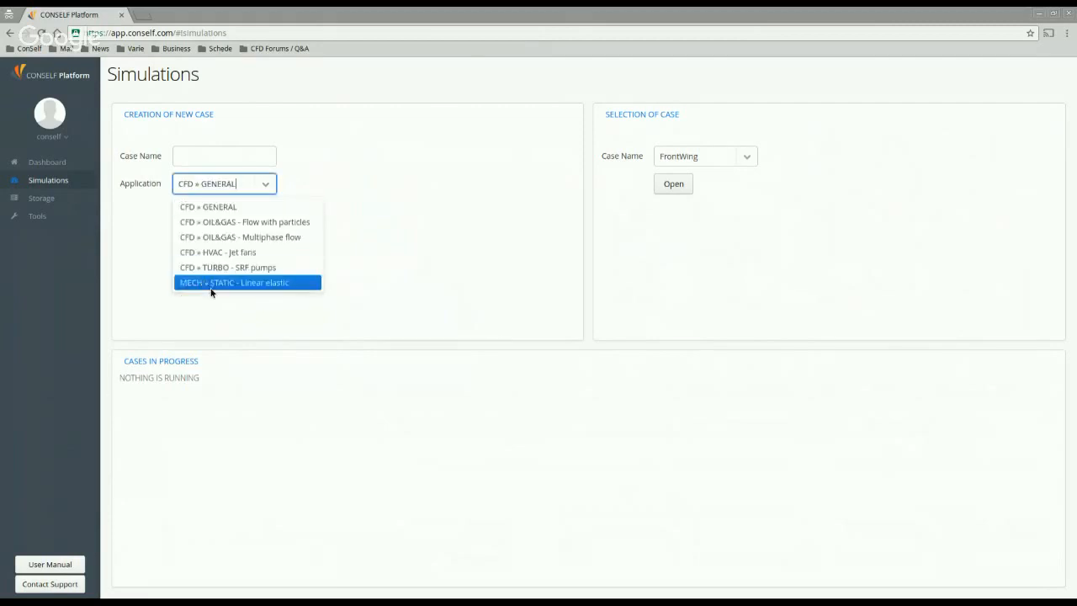
{"action": "left_click", "coordinate": [228, 213]}
{"action": "left_click", "coordinate": [242, 156]}
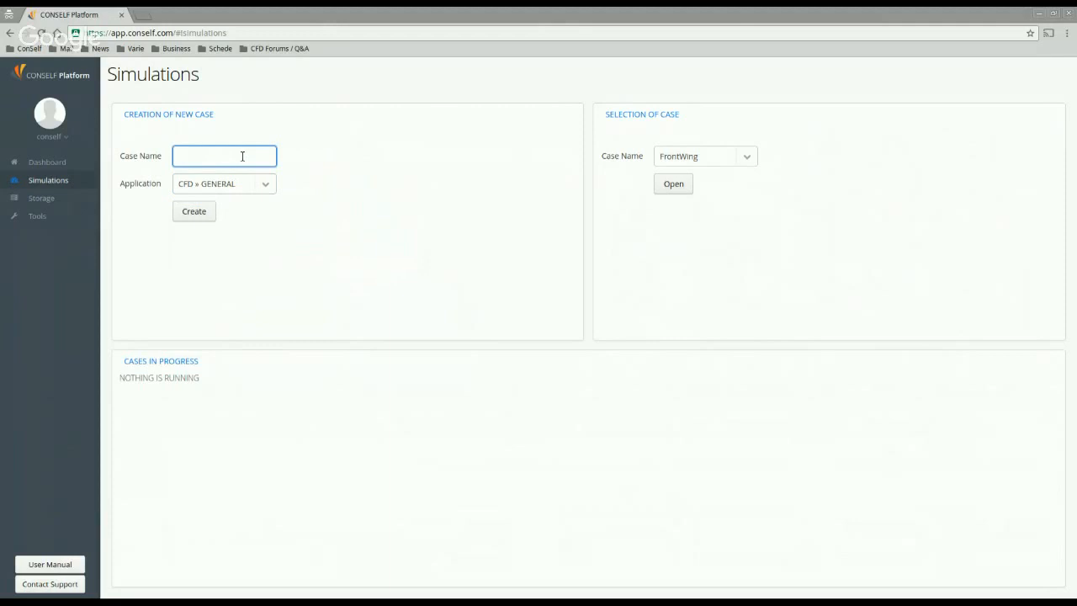
{"action": "type", "text": "CityWebinar"}
{"action": "left_click", "coordinate": [191, 213]}
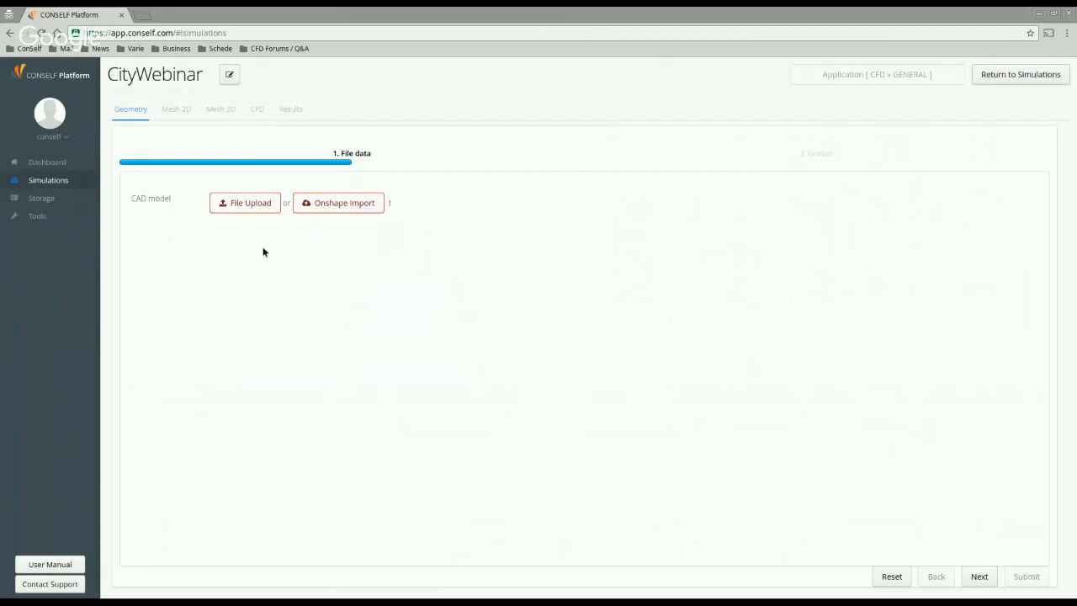
Step: Pick the city CAD file and confirm it as CityWebinar's geometry upload
{"action": "left_click", "coordinate": [240, 207]}
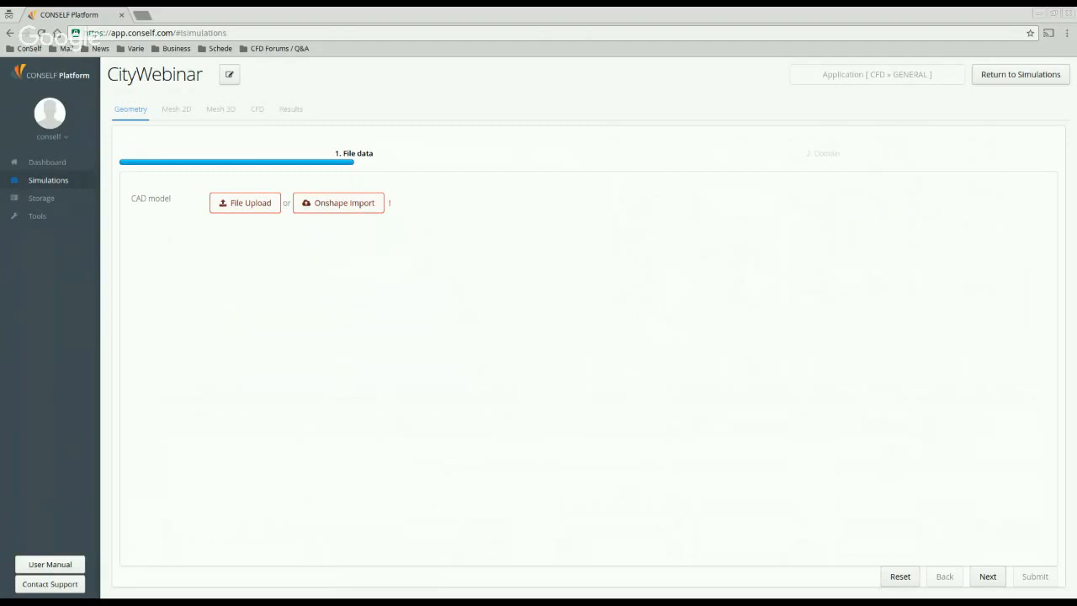
{"action": "left_click", "coordinate": [715, 409]}
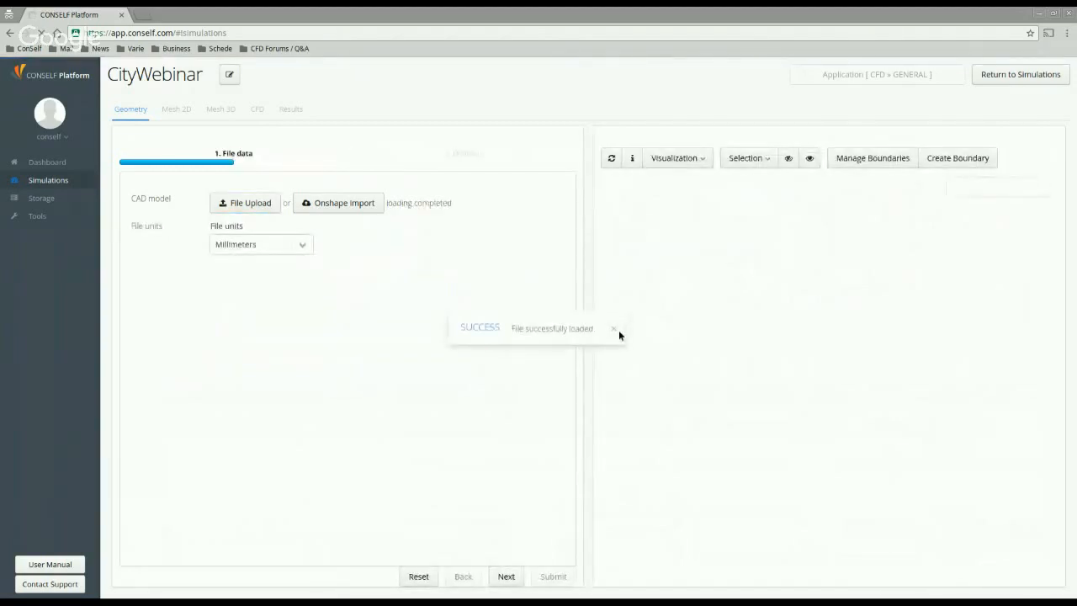
Step: Orbit the city model, check its element count and dimensions in Geometry Info, then advance to Domain
{"action": "left_click", "coordinate": [614, 329]}
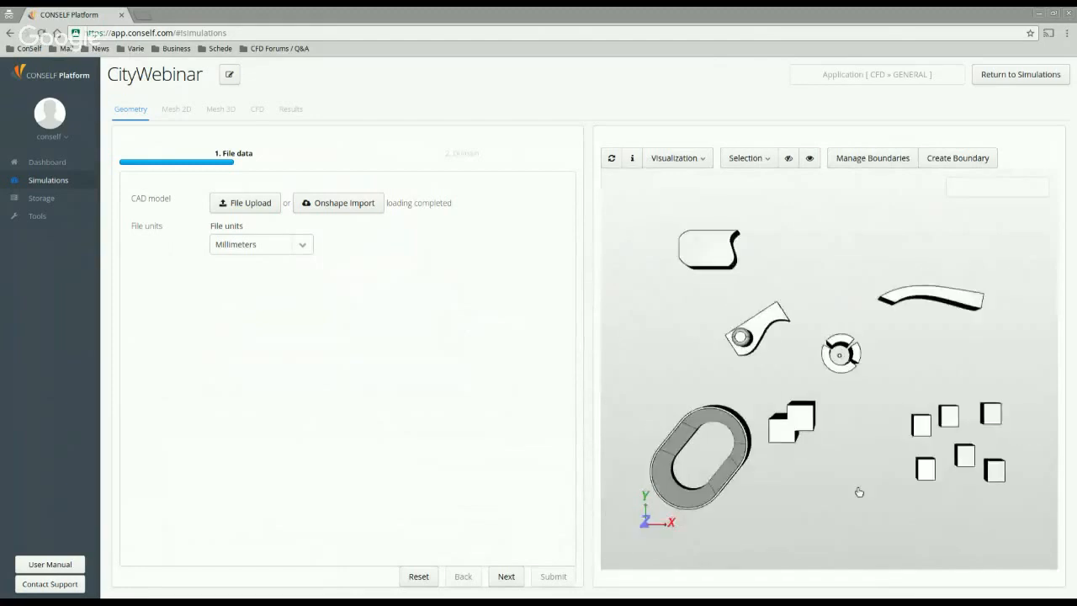
{"action": "left_click_drag", "start_coordinate": [859, 492], "coordinate": [815, 442]}
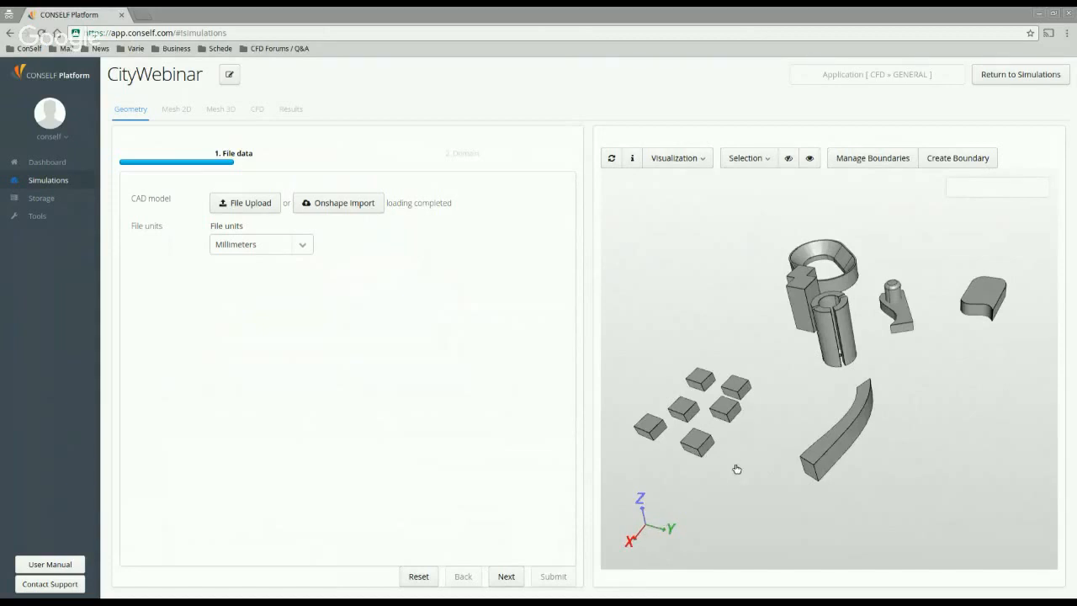
{"action": "left_click_drag", "start_coordinate": [748, 466], "coordinate": [688, 527]}
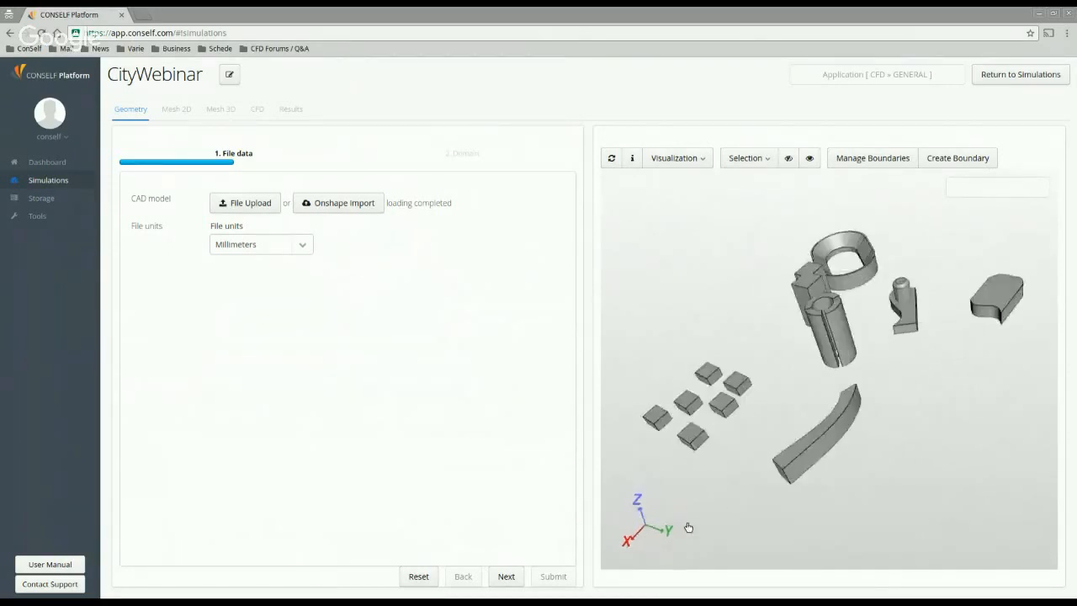
{"action": "left_click_drag", "start_coordinate": [800, 418], "coordinate": [847, 404]}
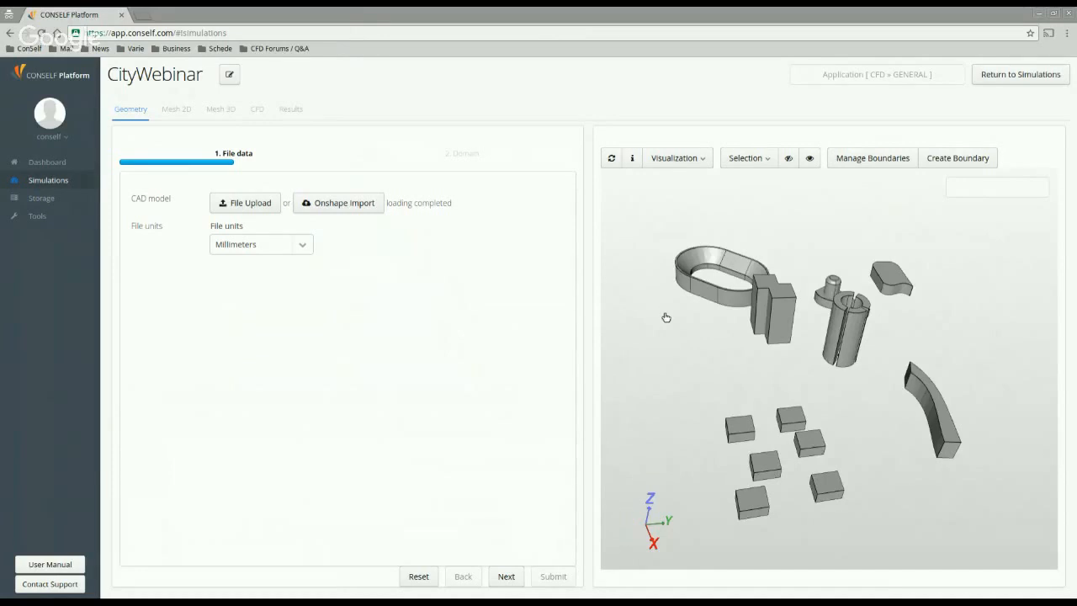
{"action": "left_click", "coordinate": [632, 158]}
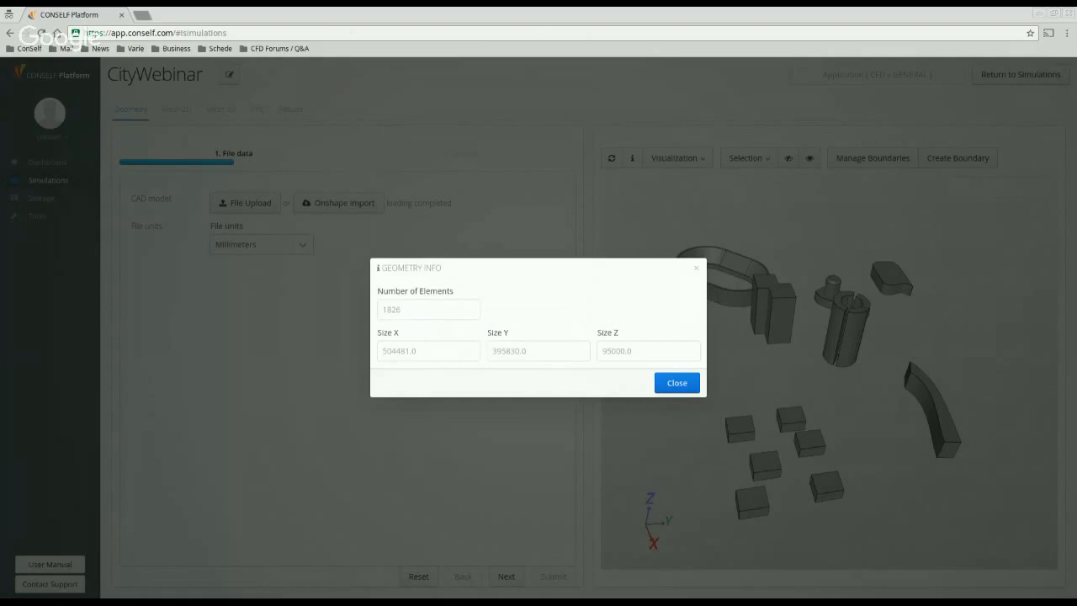
{"action": "left_click", "coordinate": [675, 386]}
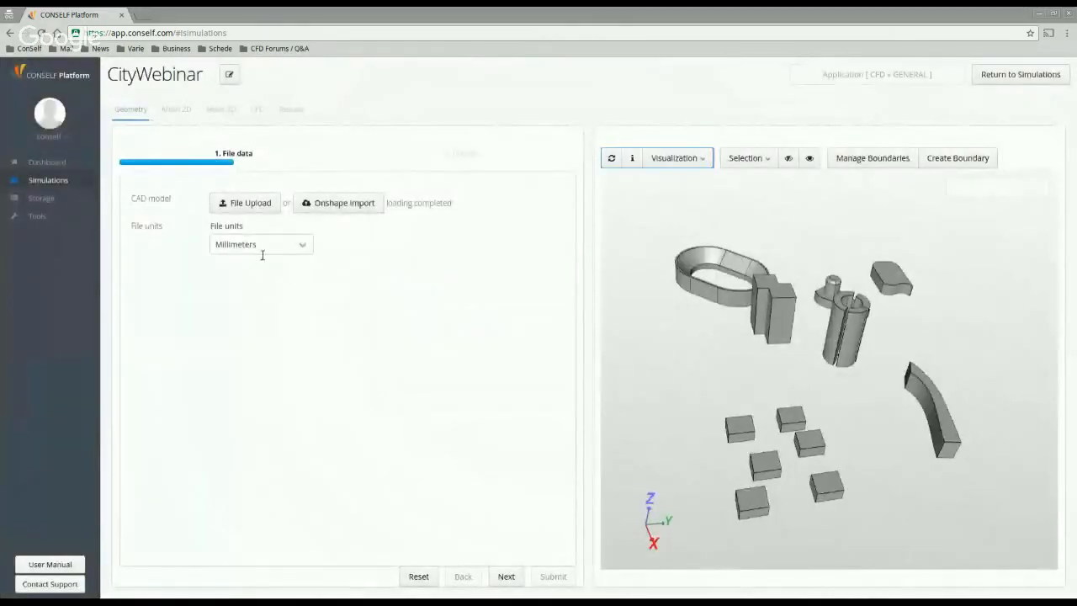
{"action": "left_click", "coordinate": [506, 576]}
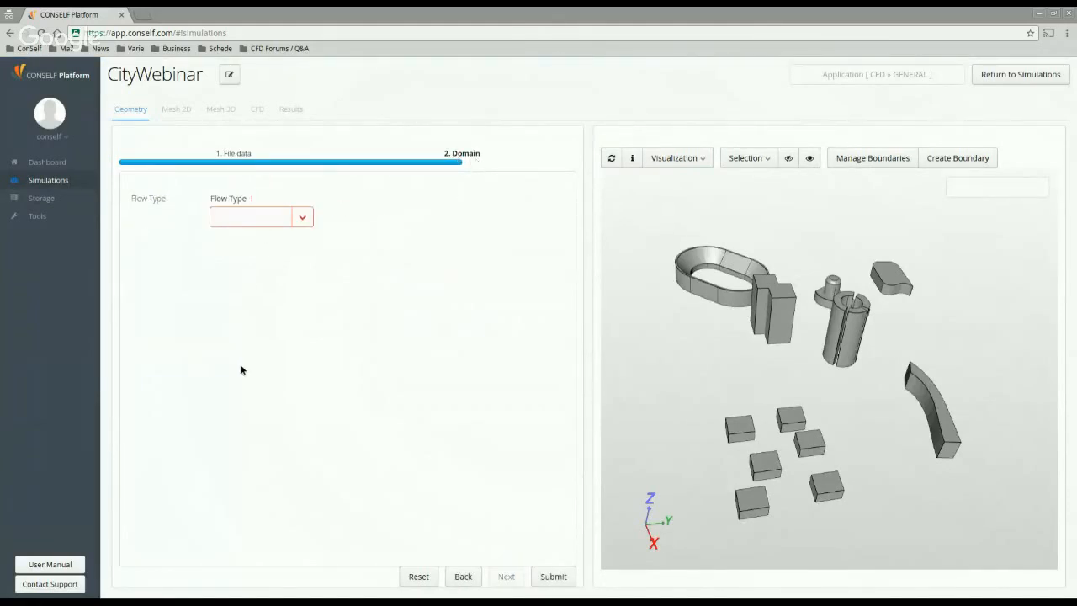
Step: Set Flow Type to External and set the bounding box Δz⁻ to 0
{"action": "left_click", "coordinate": [303, 217]}
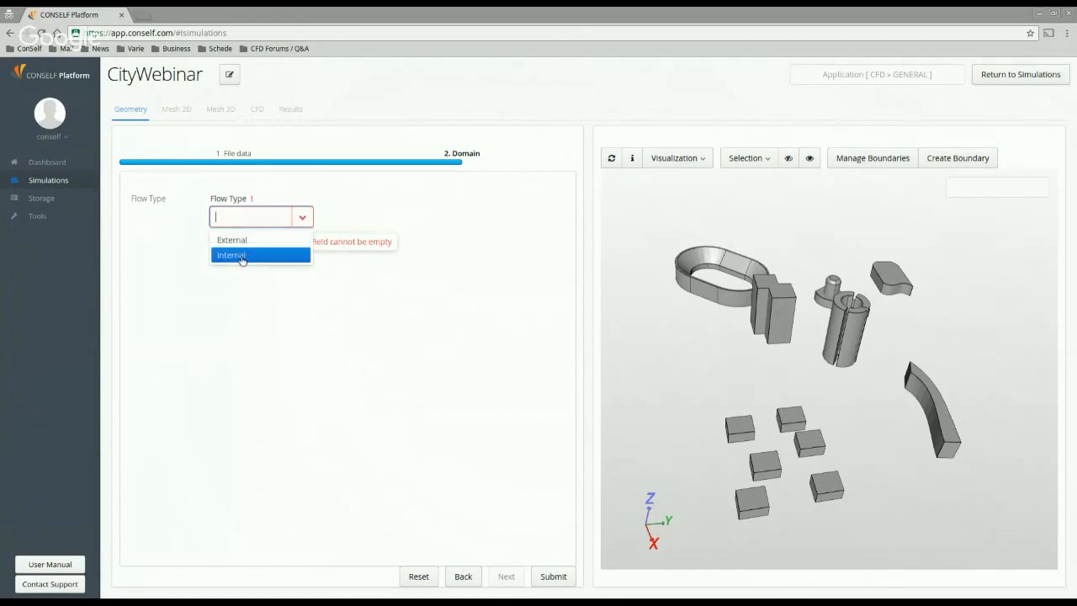
{"action": "left_click", "coordinate": [276, 242]}
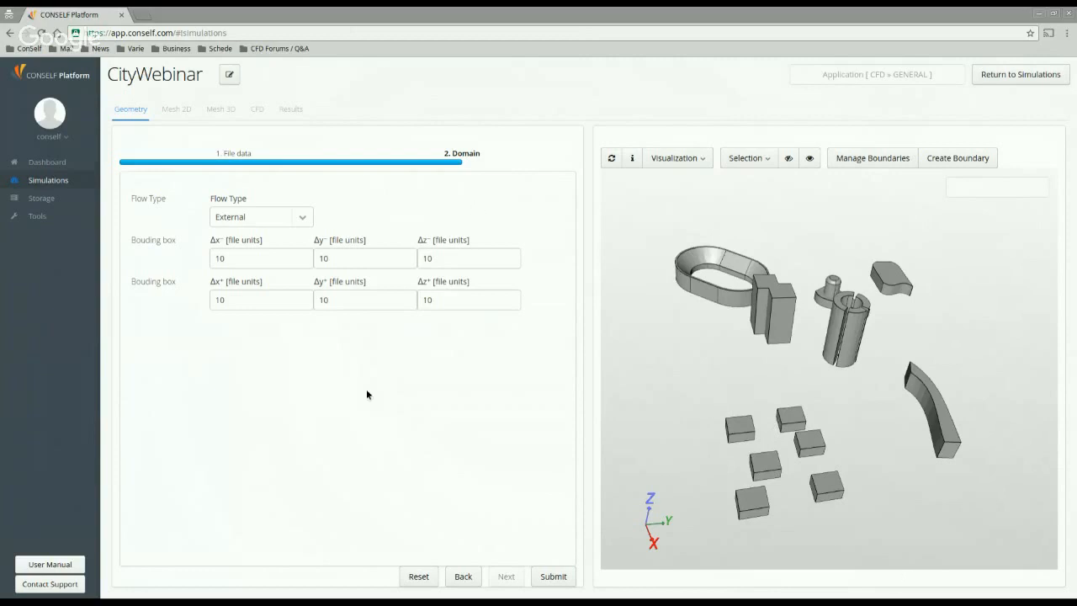
{"action": "double_click", "coordinate": [255, 259]}
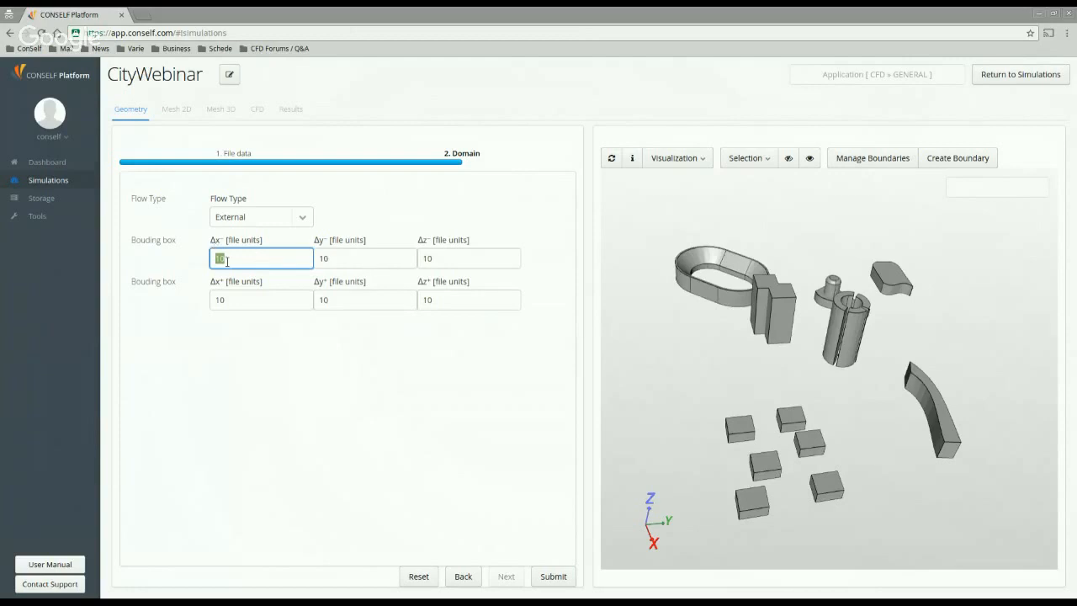
{"action": "left_click", "coordinate": [341, 259]}
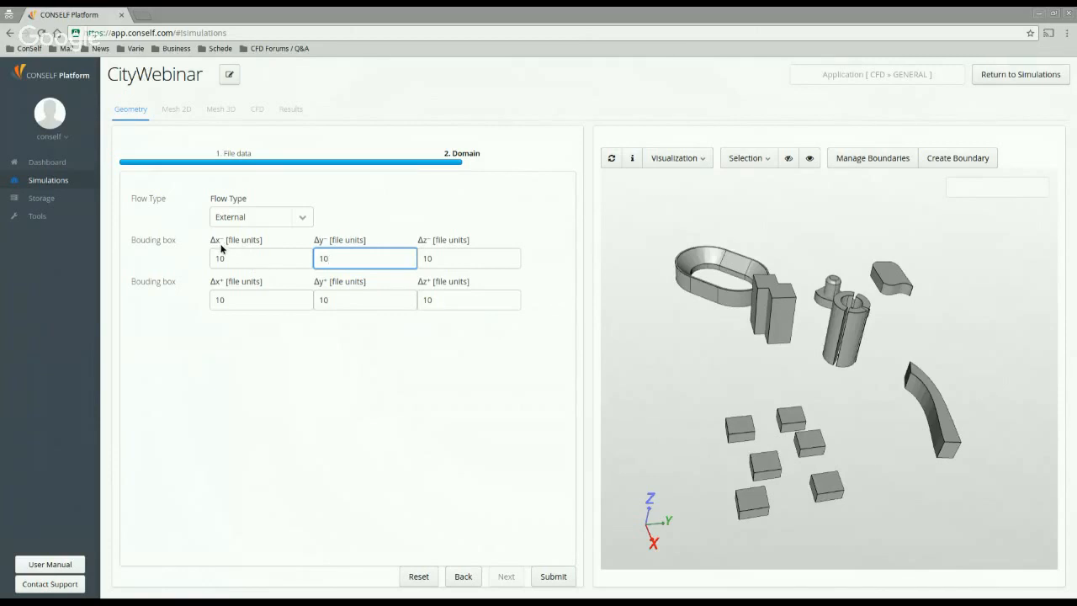
{"action": "mouse_move", "coordinate": [221, 248]}
{"action": "left_click_drag", "start_coordinate": [773, 341], "coordinate": [671, 418]}
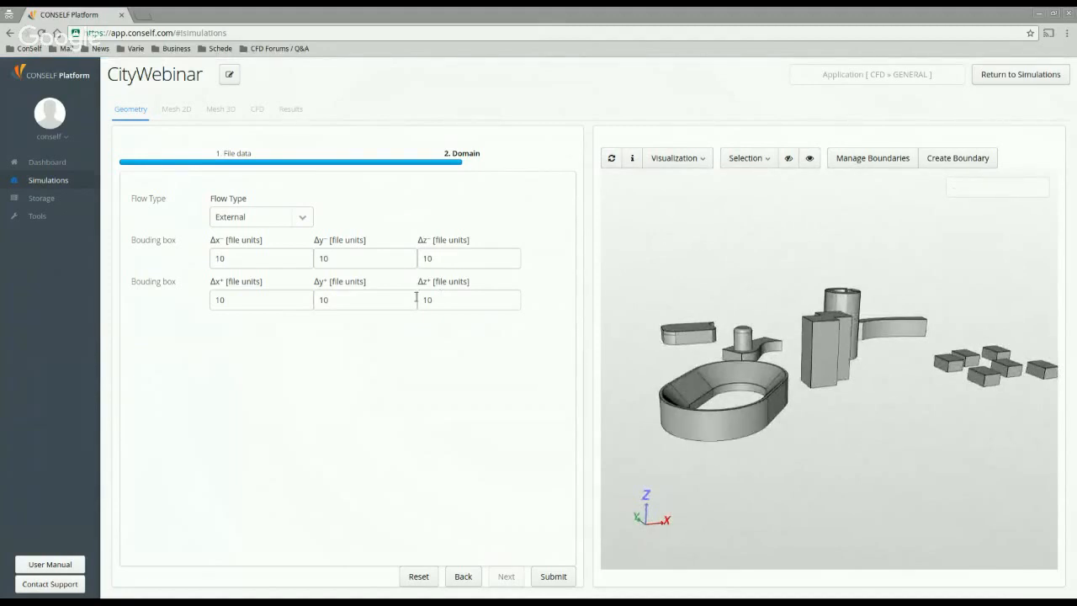
{"action": "left_click_drag", "start_coordinate": [866, 412], "coordinate": [848, 433]}
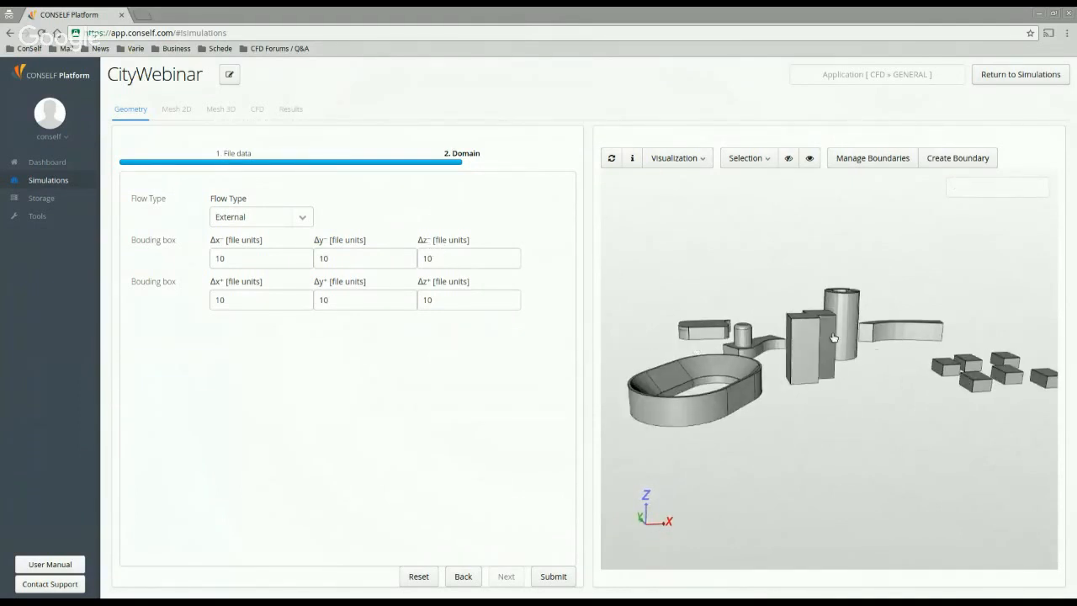
{"action": "left_click", "coordinate": [448, 265]}
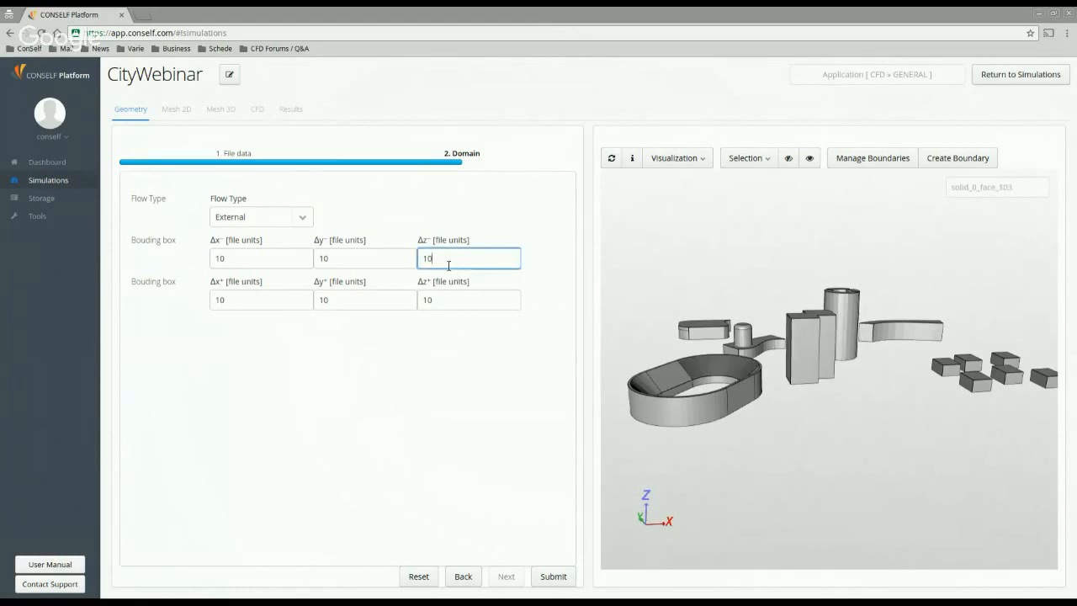
{"action": "double_click", "coordinate": [426, 260]}
{"action": "type", "text": "0"}
{"action": "left_click", "coordinate": [394, 303]}
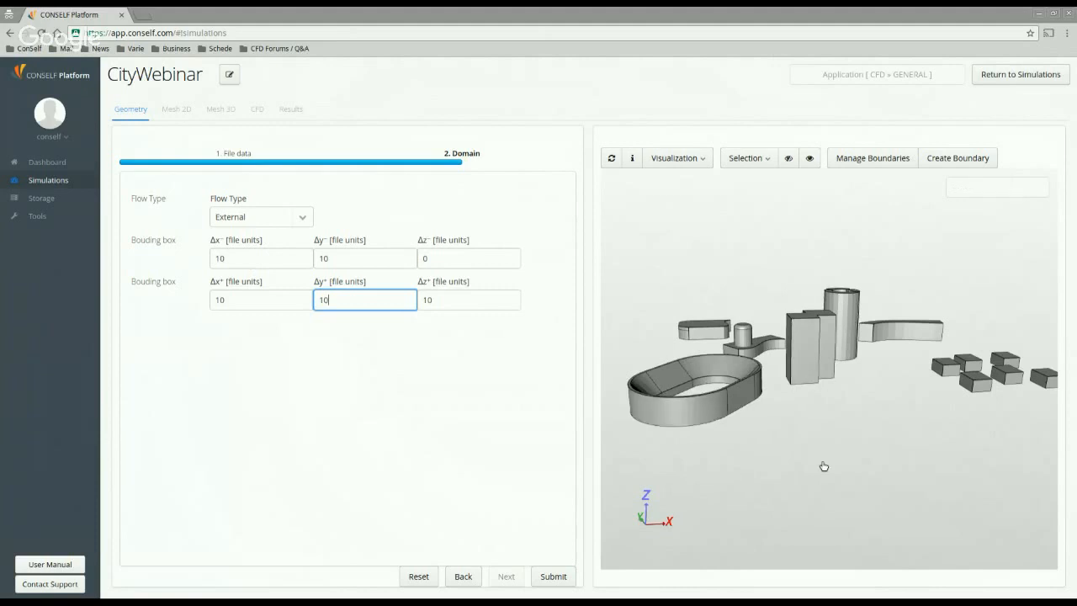
Step: Enter 100000 for the Δx⁻, Δx⁺, Δy⁻ and Δy⁺ bounds and 50000 for Δz⁺
{"action": "left_click_drag", "start_coordinate": [824, 463], "coordinate": [728, 444]}
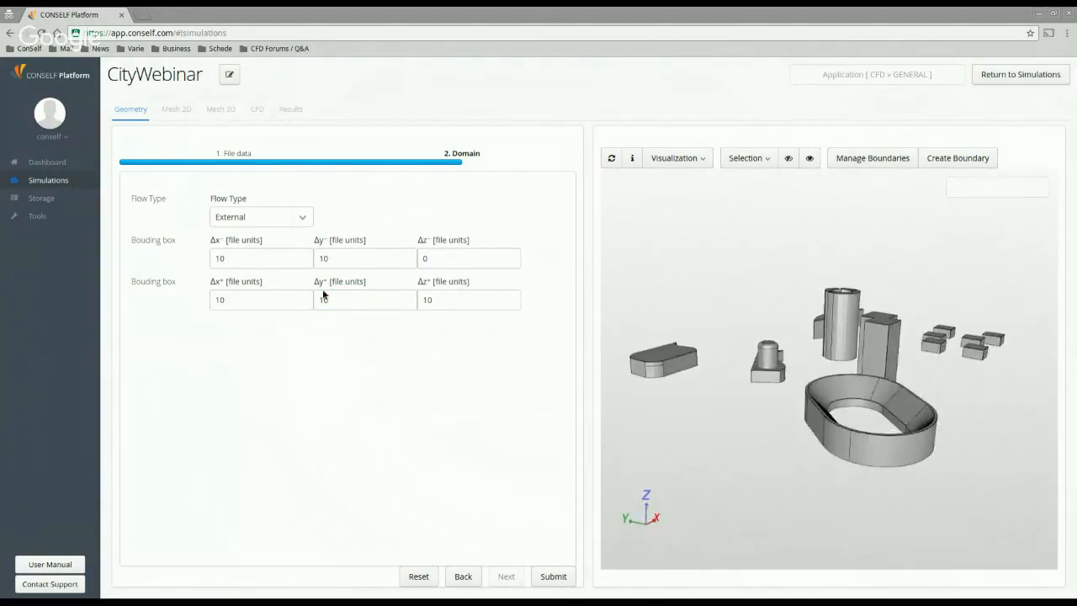
{"action": "double_click", "coordinate": [220, 258]}
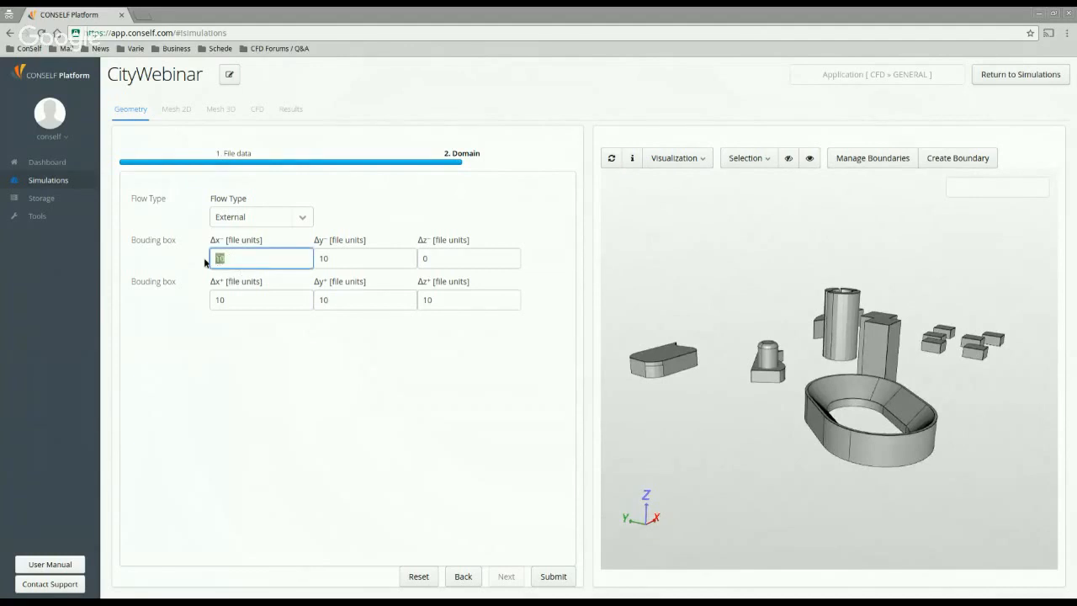
{"action": "type", "text": "100000"}
{"action": "left_click_drag", "start_coordinate": [260, 295], "coordinate": [175, 291]}
{"action": "type", "text": "10"}
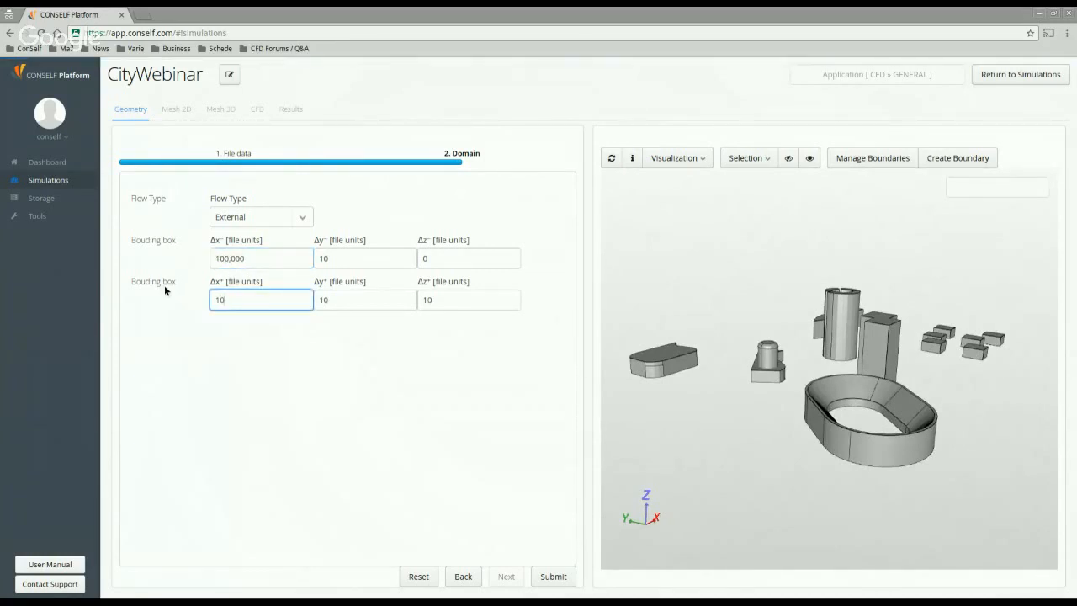
{"action": "type", "text": "0000"}
{"action": "left_click", "coordinate": [334, 261]}
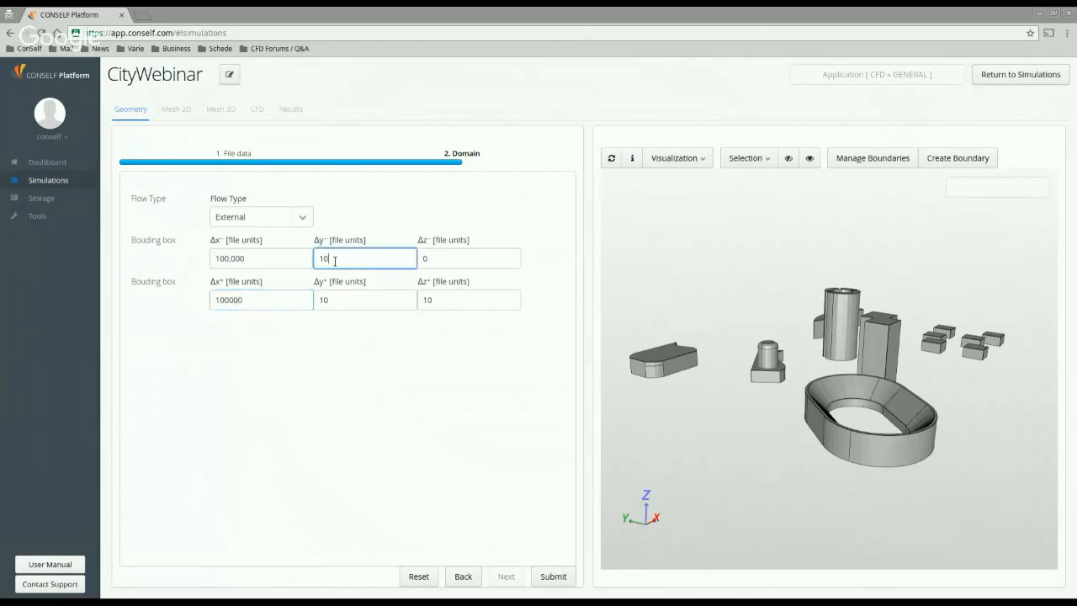
{"action": "left_click_drag", "start_coordinate": [334, 260], "coordinate": [313, 255]}
{"action": "type", "text": "100000"}
{"action": "left_click_drag", "start_coordinate": [361, 300], "coordinate": [309, 299]}
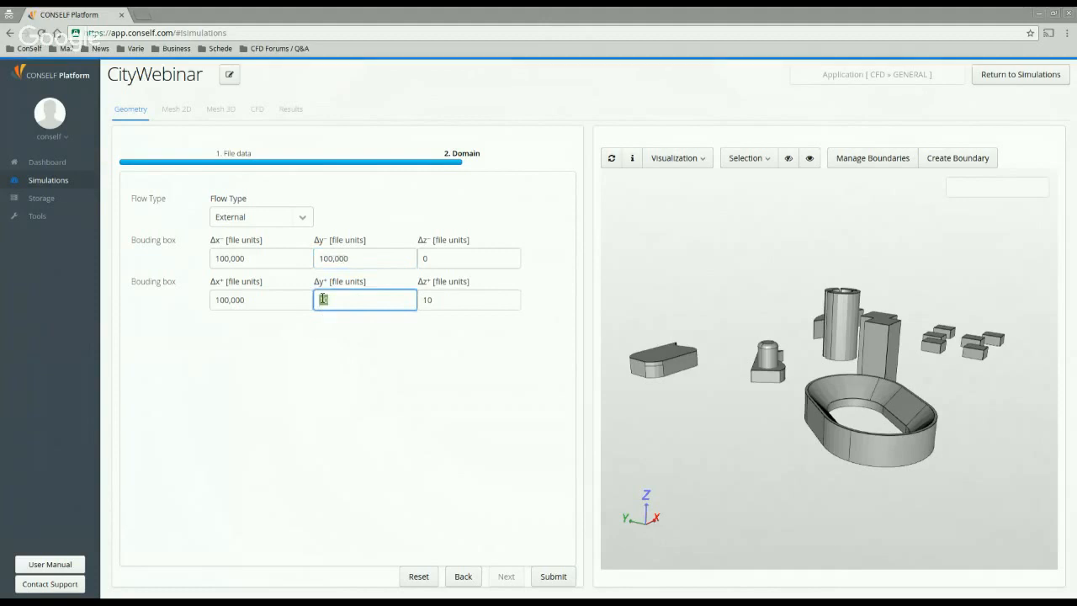
{"action": "type", "text": "100000"}
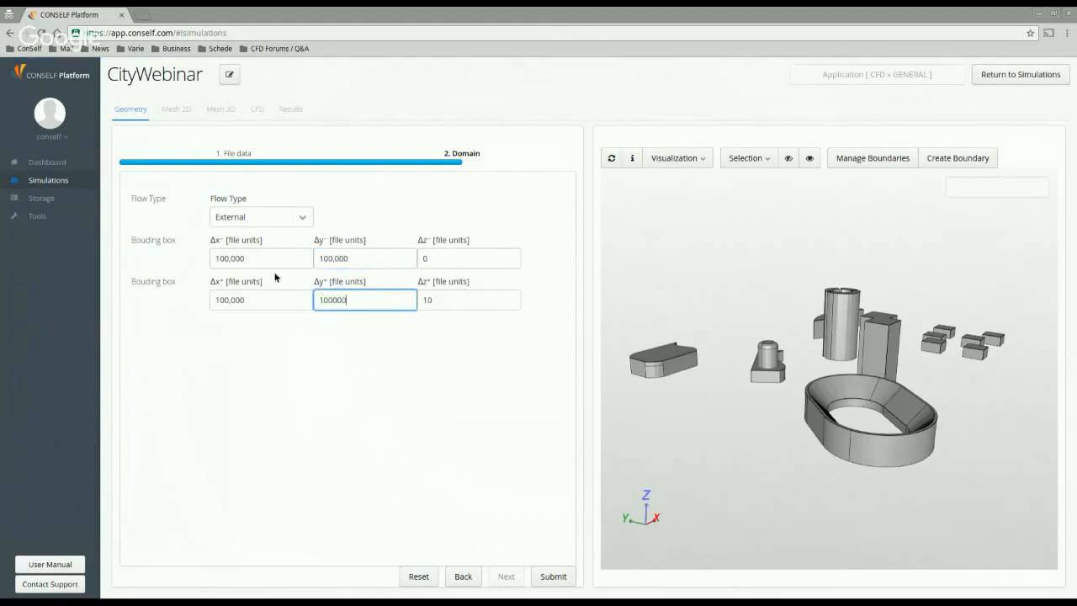
{"action": "left_click_drag", "start_coordinate": [445, 304], "coordinate": [421, 300]}
{"action": "type", "text": "50"}
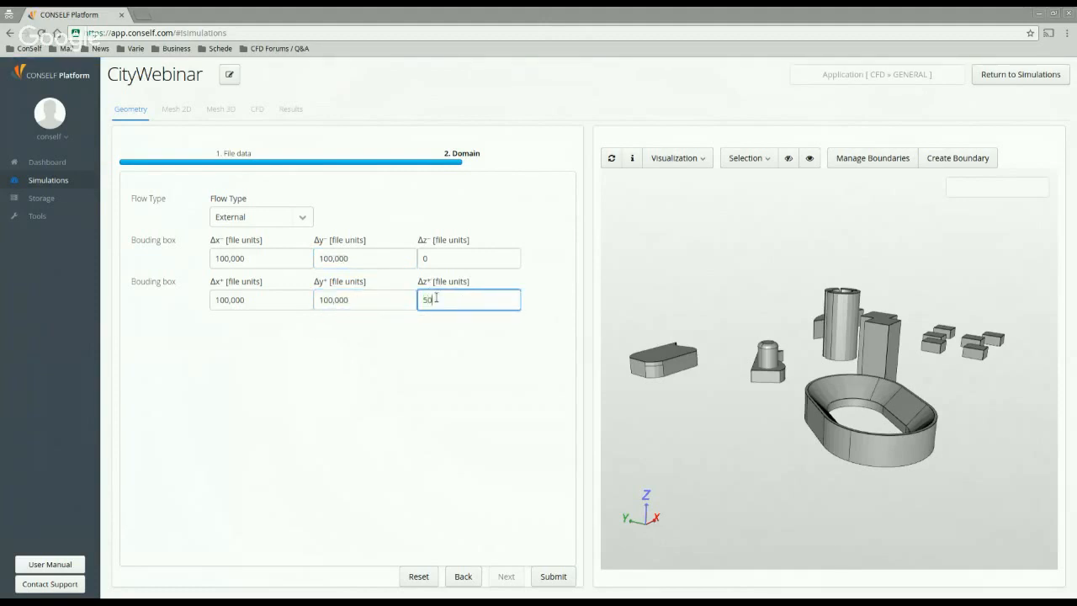
{"action": "type", "text": "000"}
{"action": "left_click", "coordinate": [518, 410]}
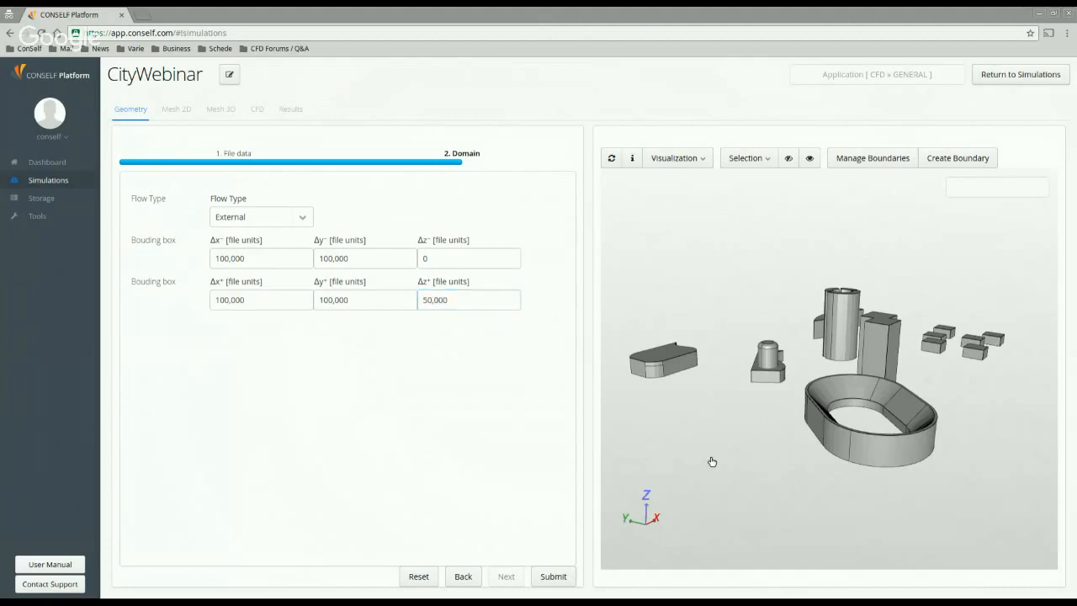
{"action": "left_click_drag", "start_coordinate": [766, 452], "coordinate": [745, 409]}
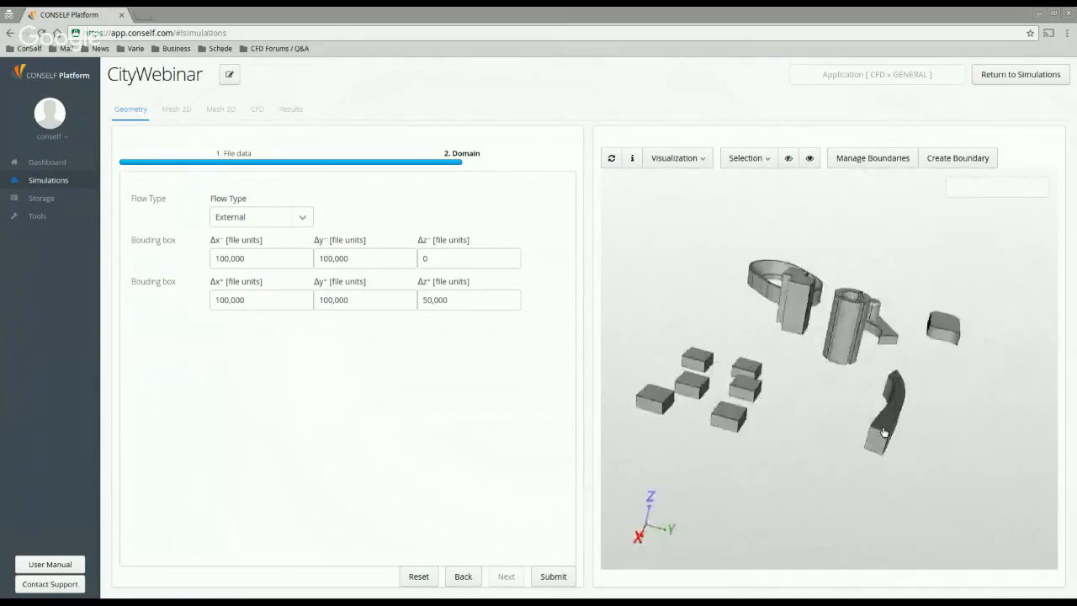
Step: Select the small building beside the tall cylinder, orbiting the city to inspect it
{"action": "left_click_drag", "start_coordinate": [988, 399], "coordinate": [944, 424]}
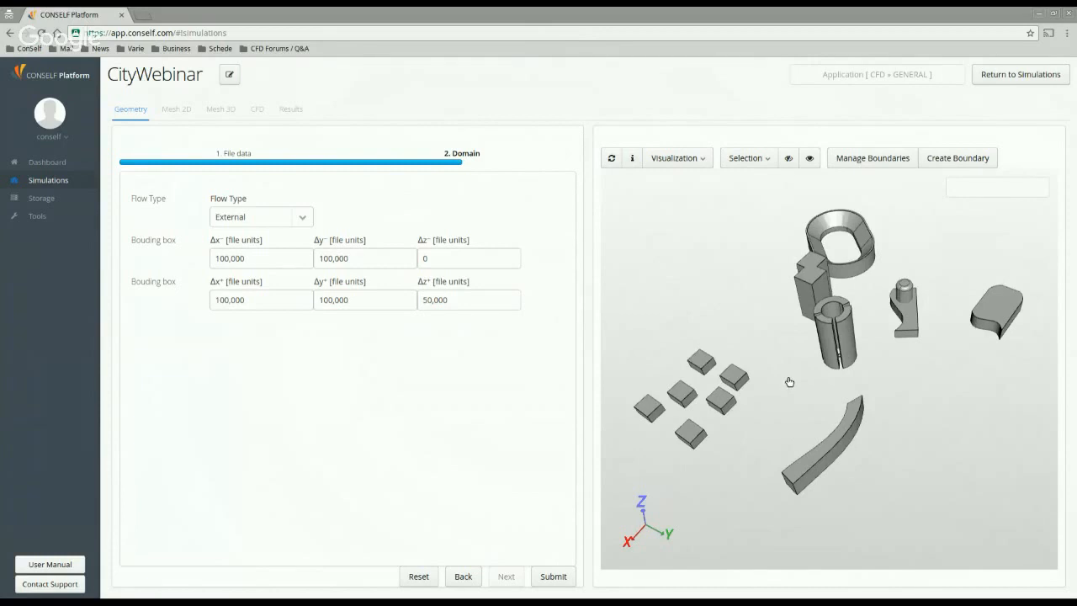
{"action": "left_click_drag", "start_coordinate": [833, 392], "coordinate": [850, 371]}
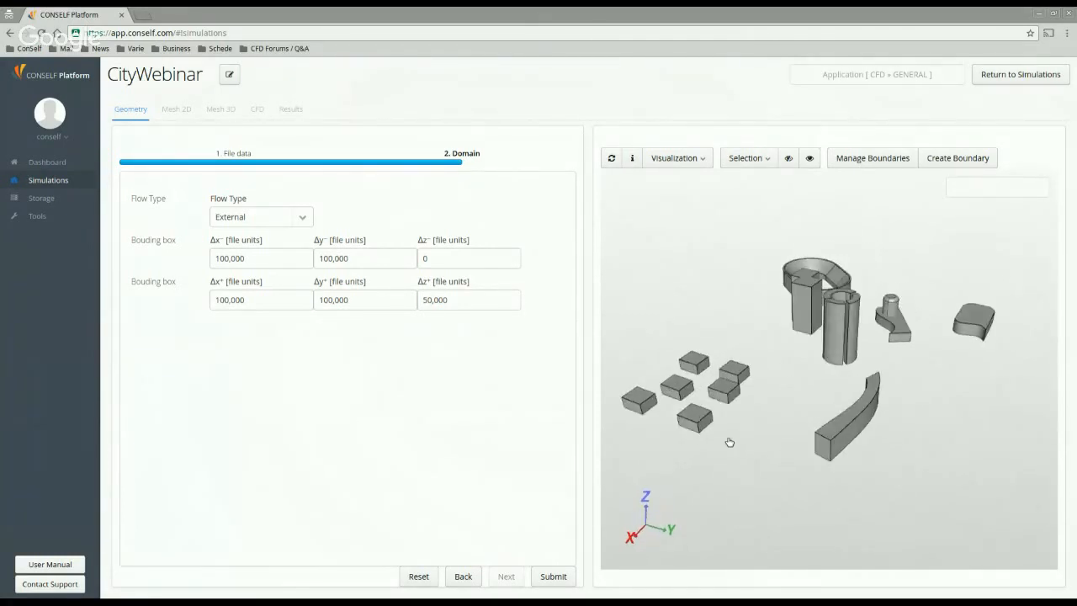
{"action": "left_click_drag", "start_coordinate": [910, 414], "coordinate": [869, 449]}
{"action": "left_click", "coordinate": [929, 327]}
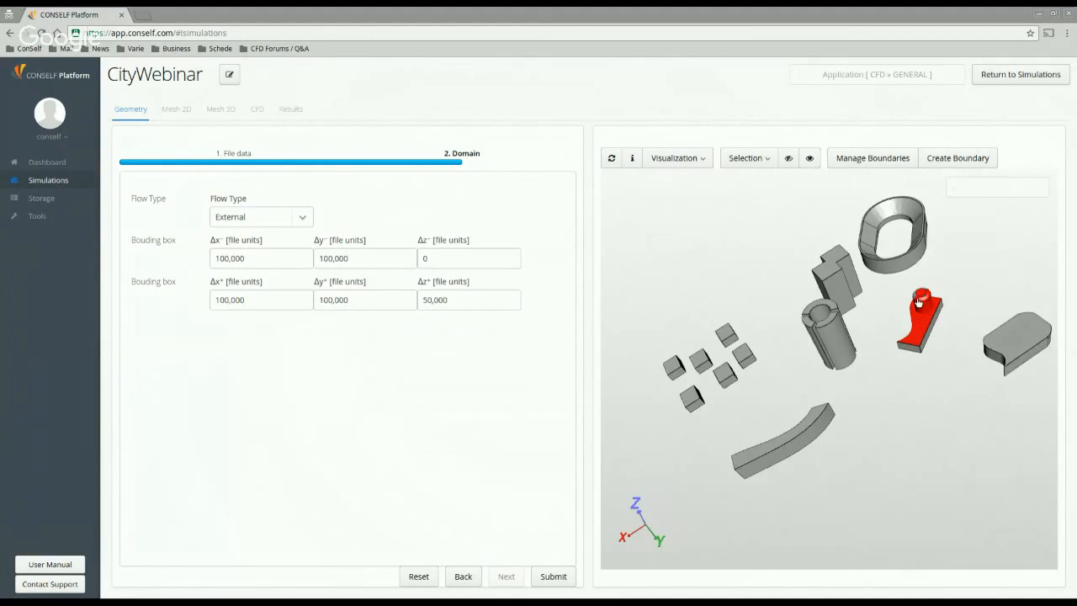
{"action": "left_click_drag", "start_coordinate": [923, 297], "coordinate": [912, 348]}
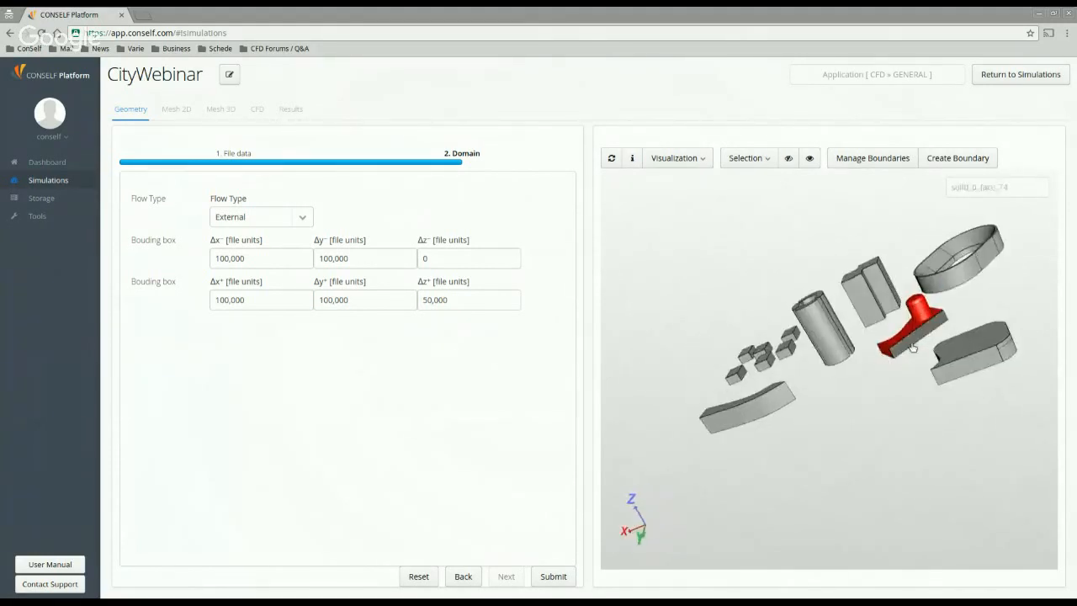
{"action": "left_click_drag", "start_coordinate": [1018, 307], "coordinate": [805, 407]}
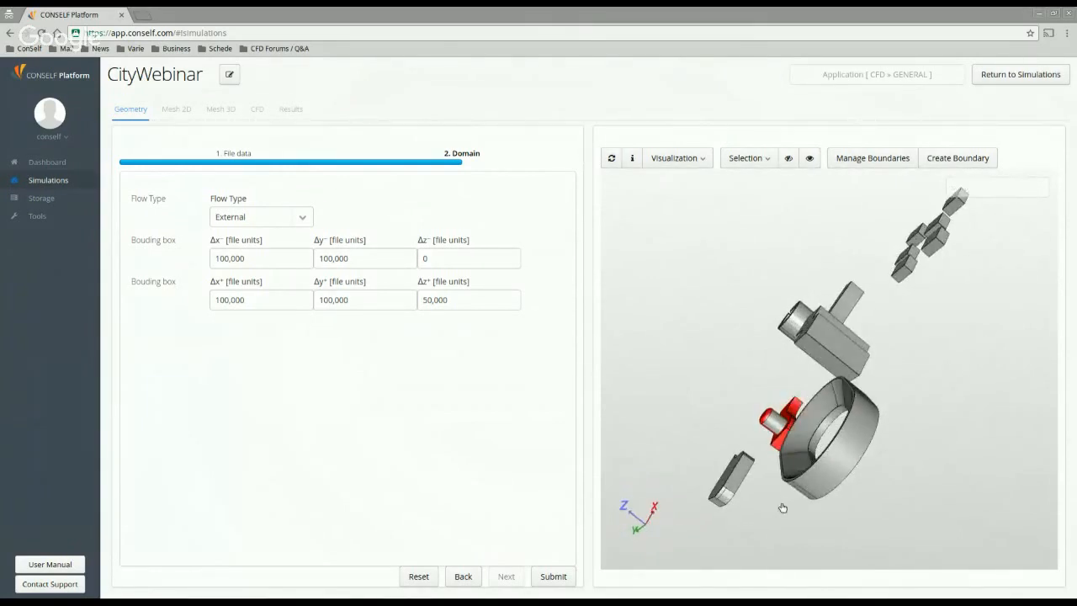
{"action": "left_click_drag", "start_coordinate": [776, 455], "coordinate": [907, 275]}
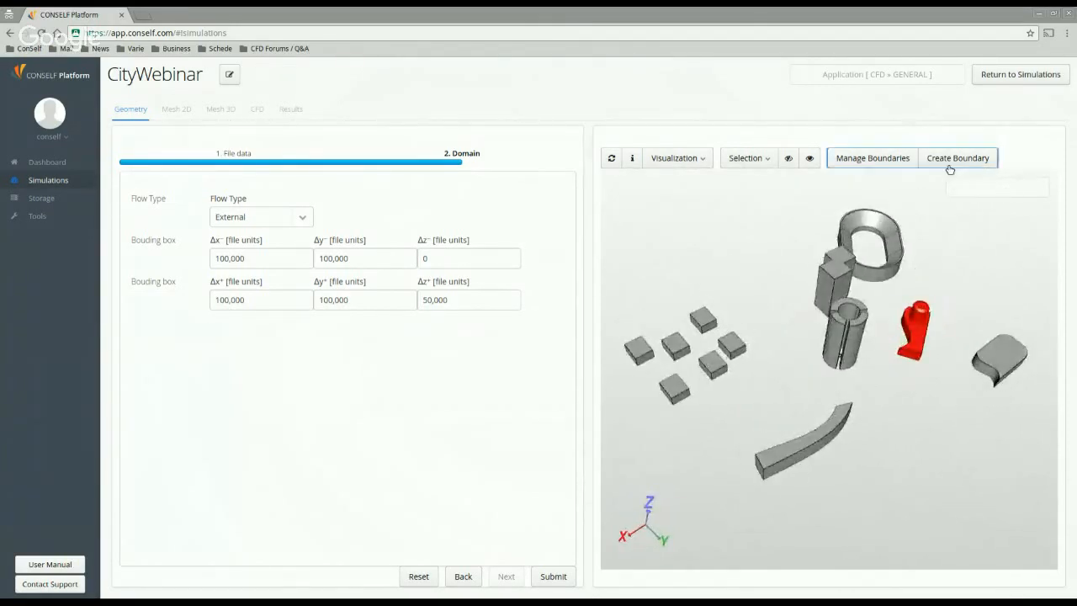
Step: Create a boundary named BuildingA from the selected small building
{"action": "left_click", "coordinate": [947, 162]}
{"action": "type", "text": "Builing"}
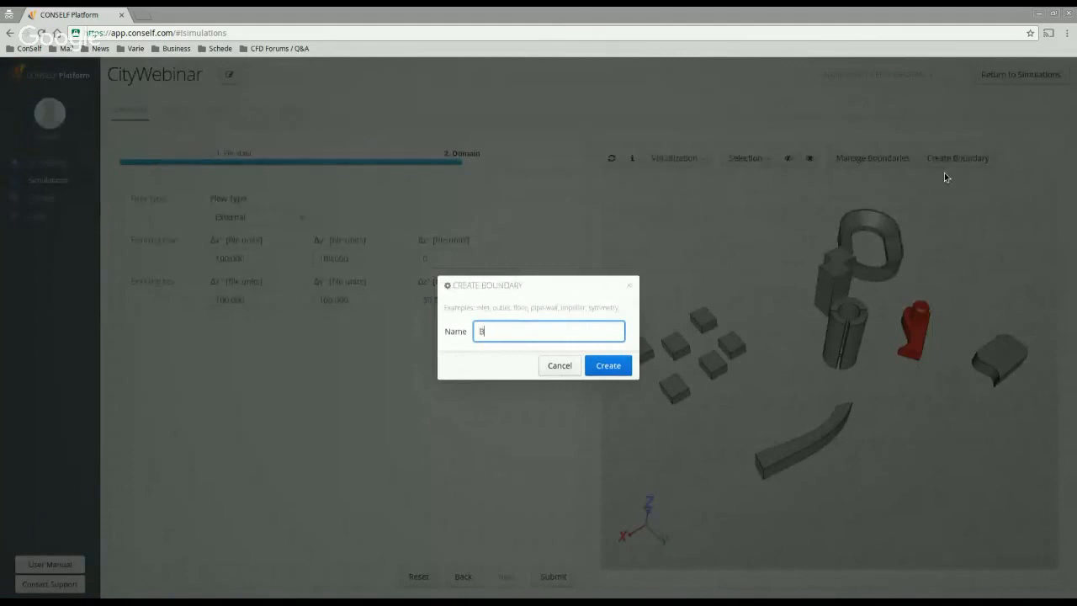
{"action": "key", "text": "BackSpace"}
{"action": "key", "text": "BackSpace"}
{"action": "key", "text": "BackSpace"}
{"action": "type", "text": "dings"}
{"action": "key", "text": "BackSpace"}
{"action": "type", "text": "A"}
{"action": "left_click", "coordinate": [608, 364]}
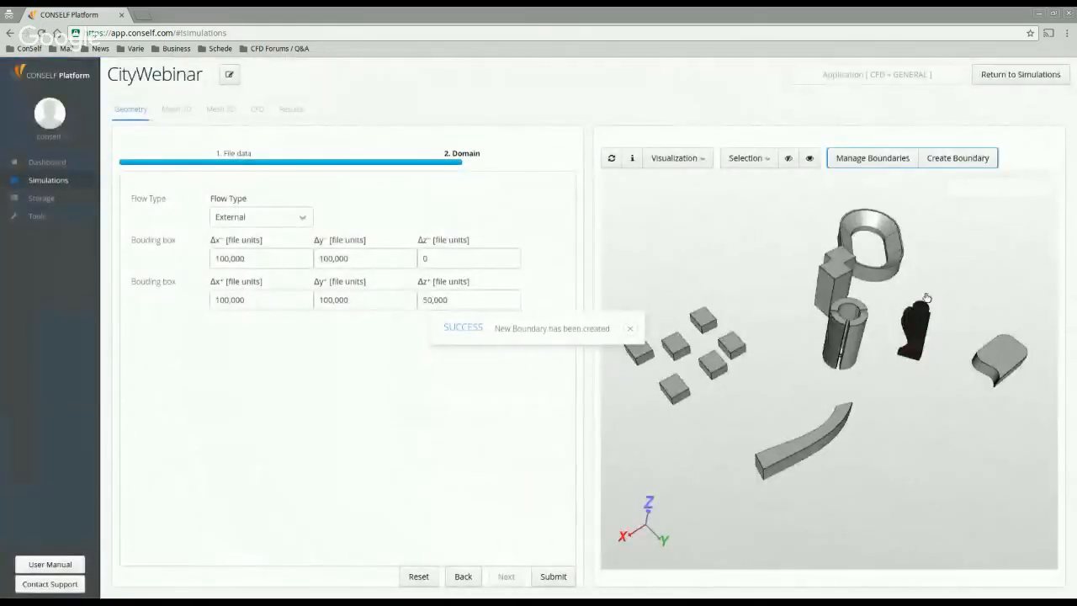
{"action": "left_click", "coordinate": [746, 159]}
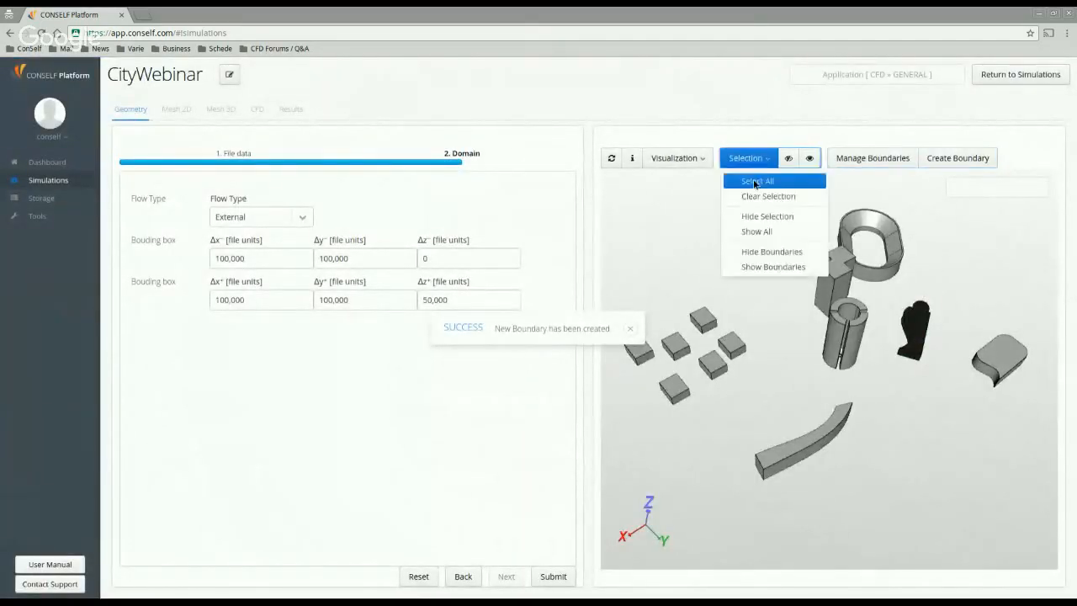
Step: Select all the remaining buildings and make them into a boundary named Buildings
{"action": "left_click", "coordinate": [767, 184]}
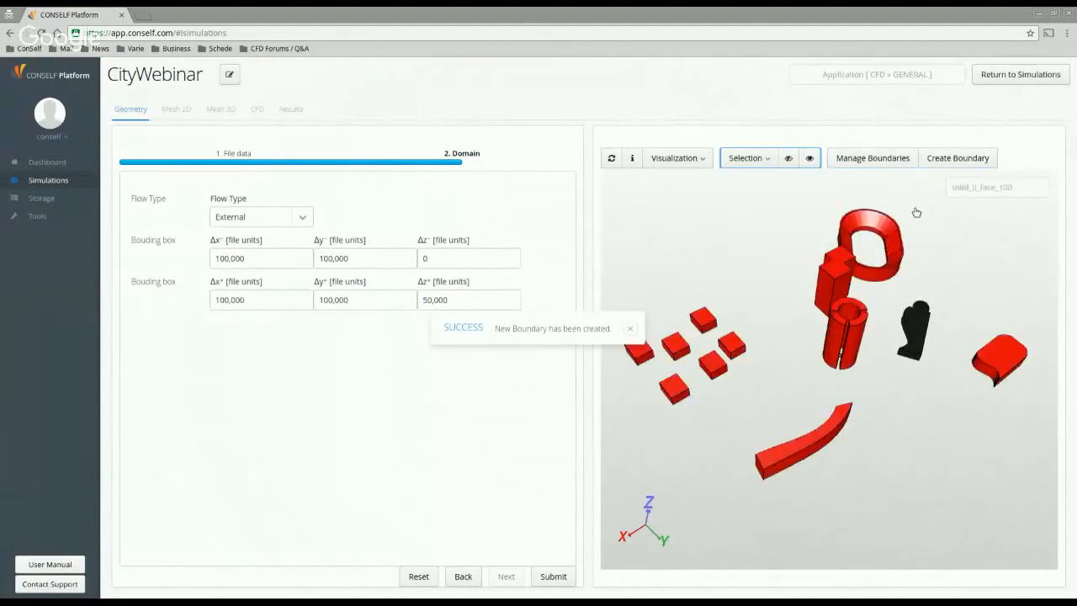
{"action": "left_click", "coordinate": [950, 161]}
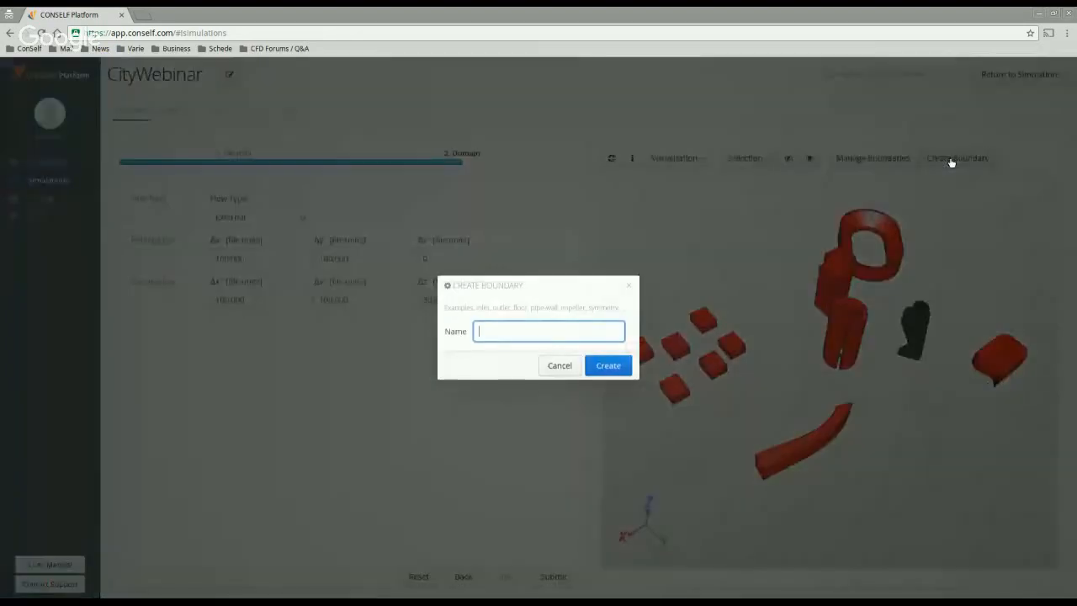
{"action": "type", "text": "Buildings"}
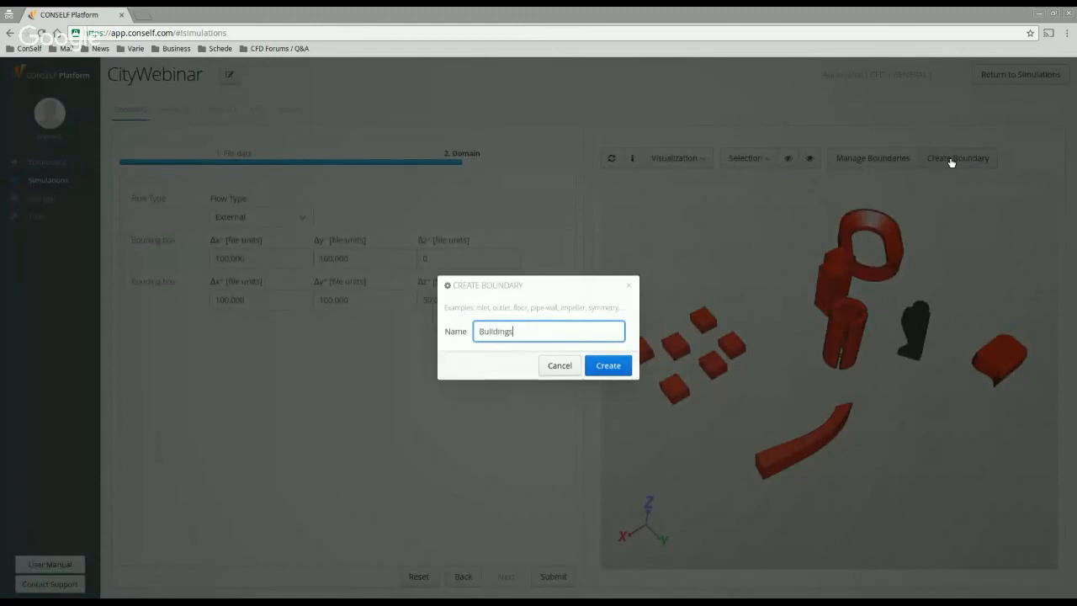
{"action": "left_click", "coordinate": [606, 370]}
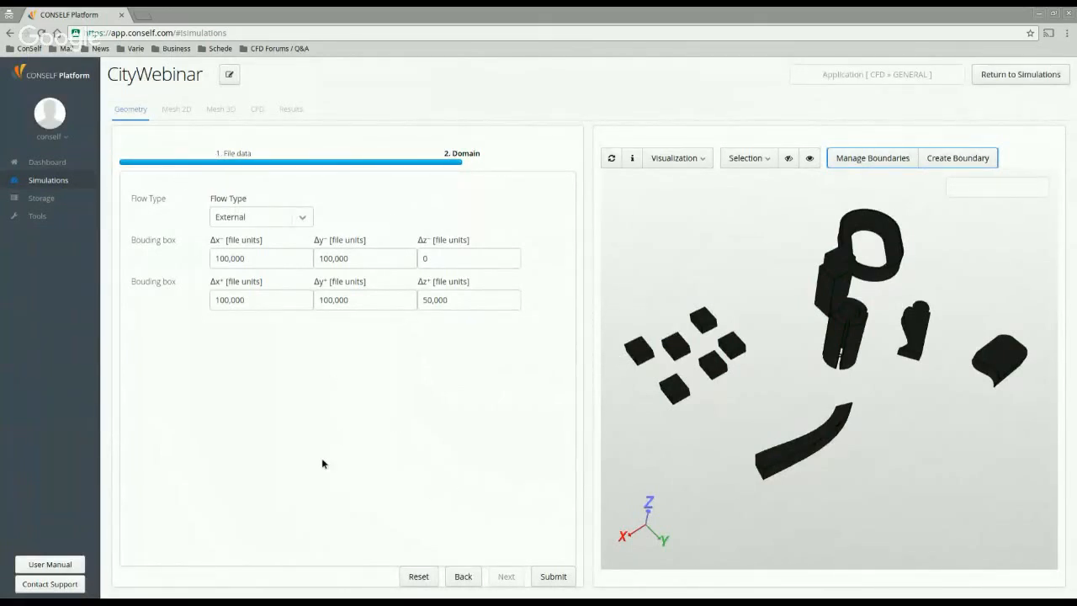
Step: Submit the geometry domain settings and confirm the submission
{"action": "left_click", "coordinate": [565, 580]}
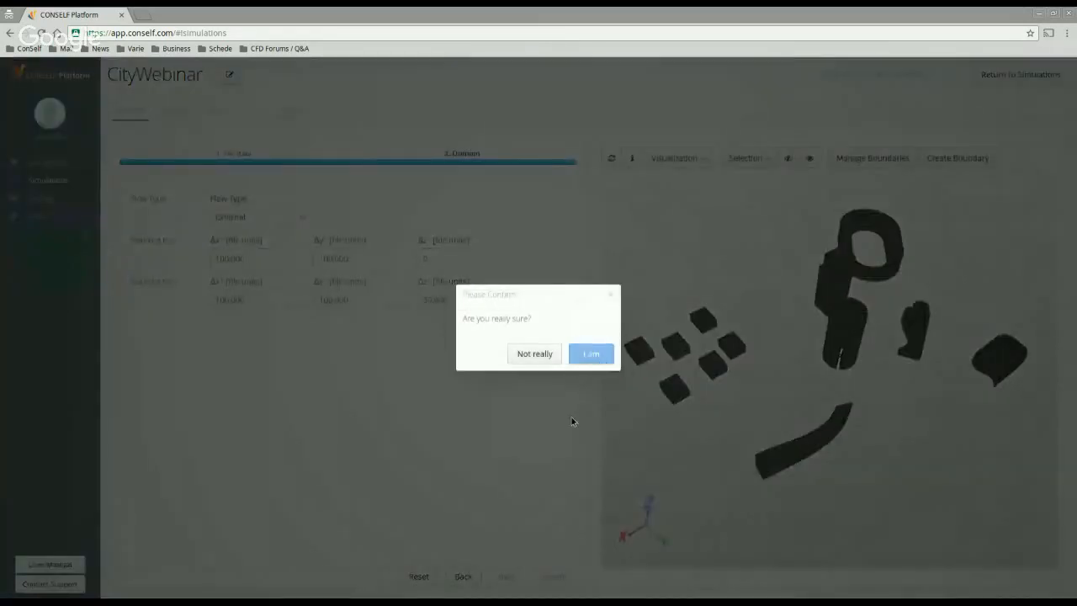
{"action": "key", "text": "Return"}
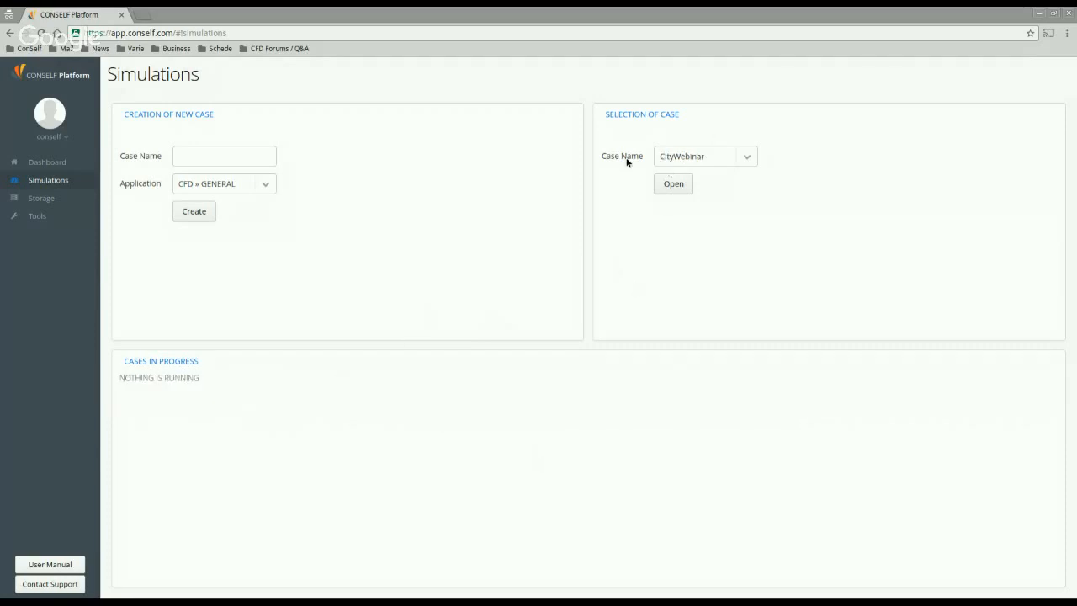
Step: Reopen CityWebinar with Mesh 2D starting from the GEOMETRY_2016-07-28_13:45 step
{"action": "left_click", "coordinate": [673, 186]}
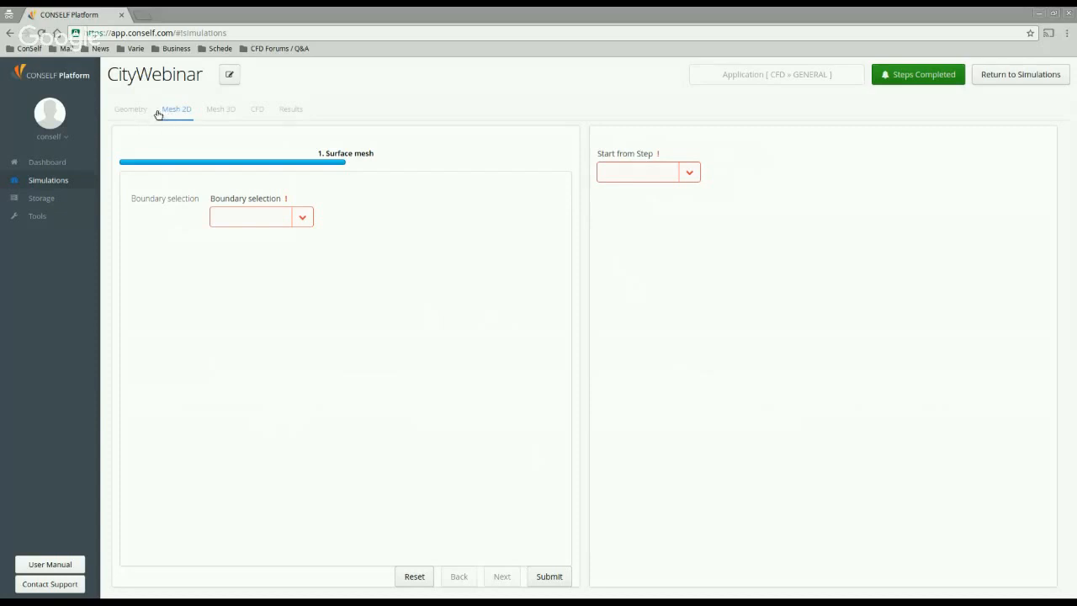
{"action": "left_click", "coordinate": [691, 172]}
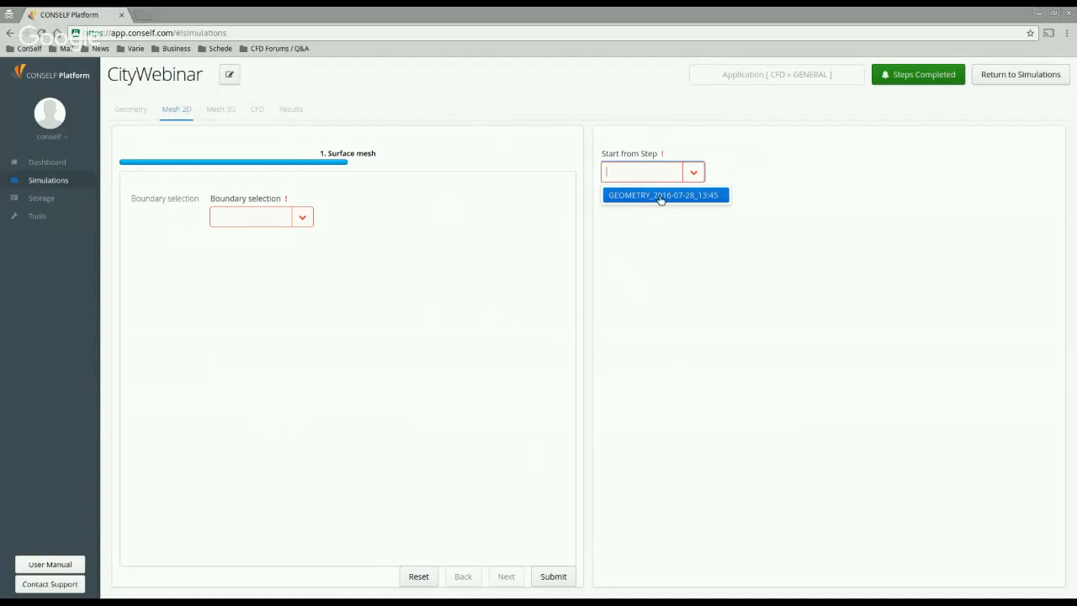
{"action": "left_click", "coordinate": [722, 251]}
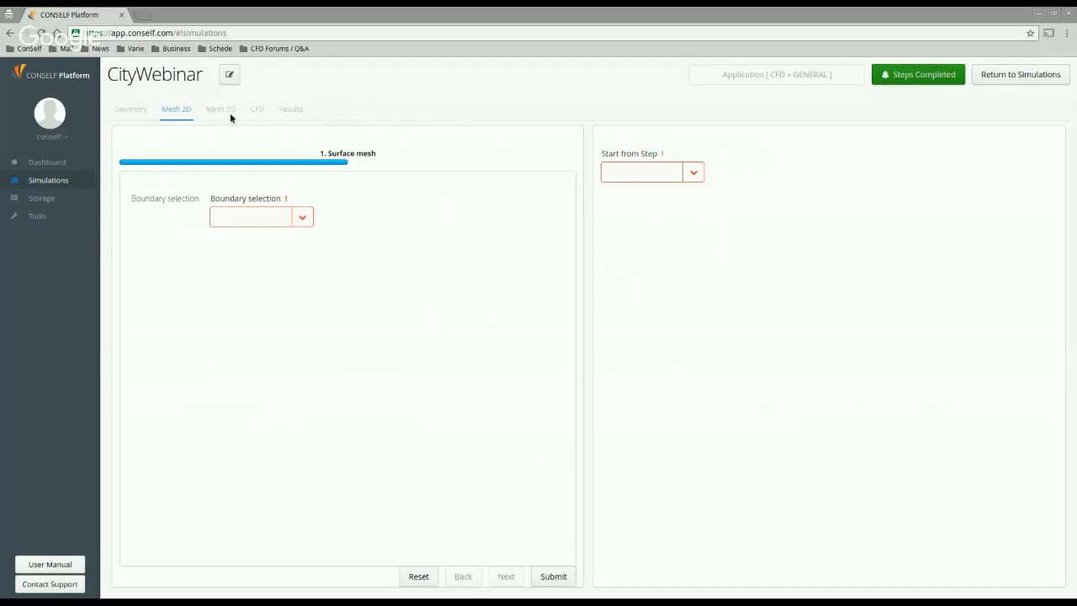
{"action": "left_click", "coordinate": [694, 174]}
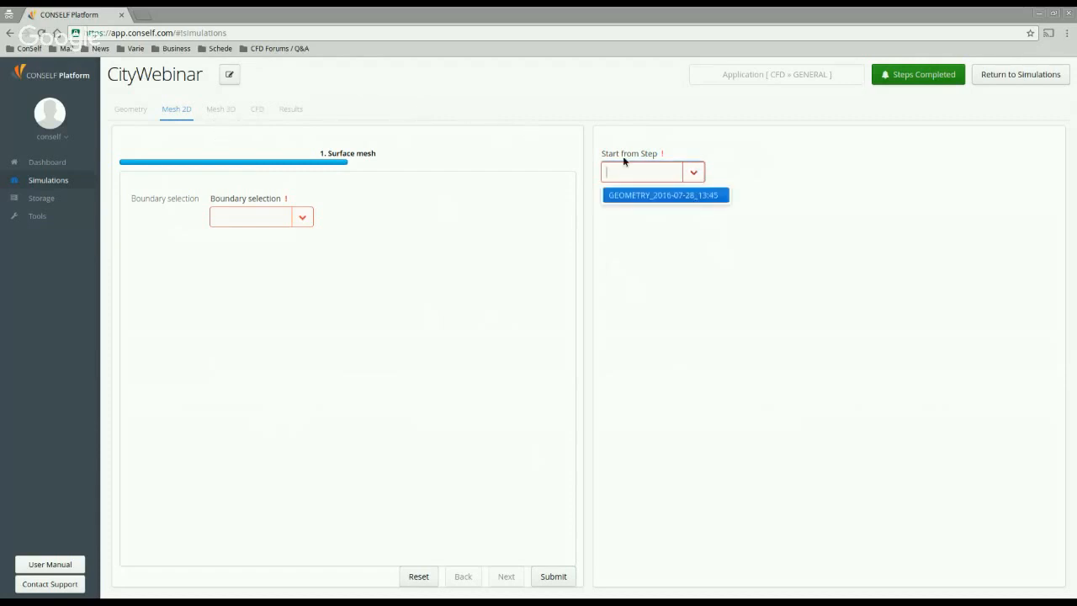
{"action": "left_click", "coordinate": [645, 195]}
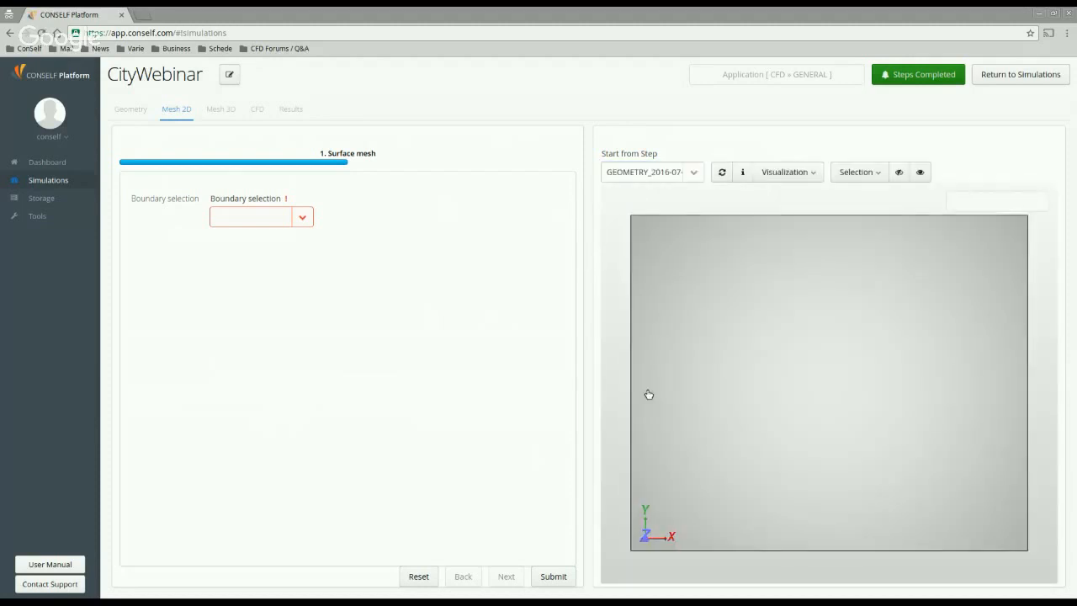
Step: Hide the domain box's top face and orbit down to view the buildings inside
{"action": "left_click_drag", "start_coordinate": [832, 488], "coordinate": [729, 398]}
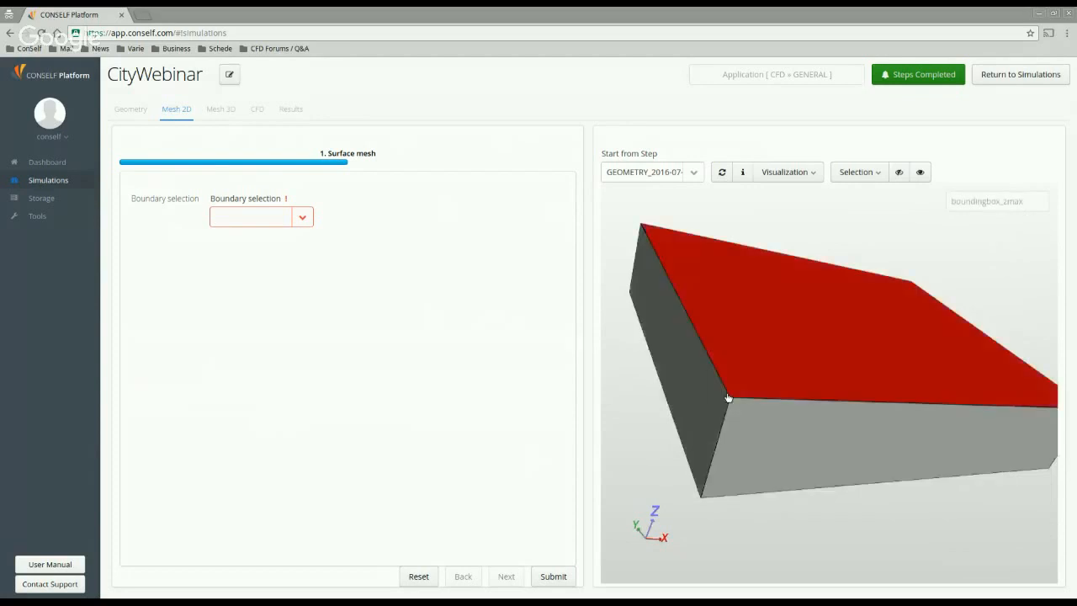
{"action": "left_click", "coordinate": [755, 416]}
{"action": "left_click", "coordinate": [899, 173]}
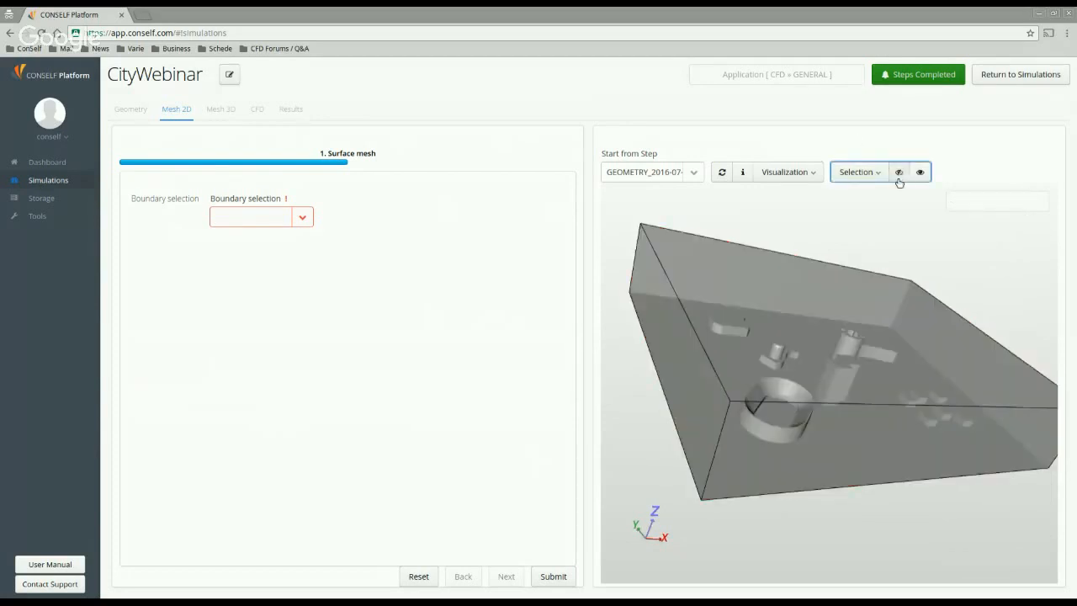
{"action": "left_click_drag", "start_coordinate": [880, 278], "coordinate": [928, 281]}
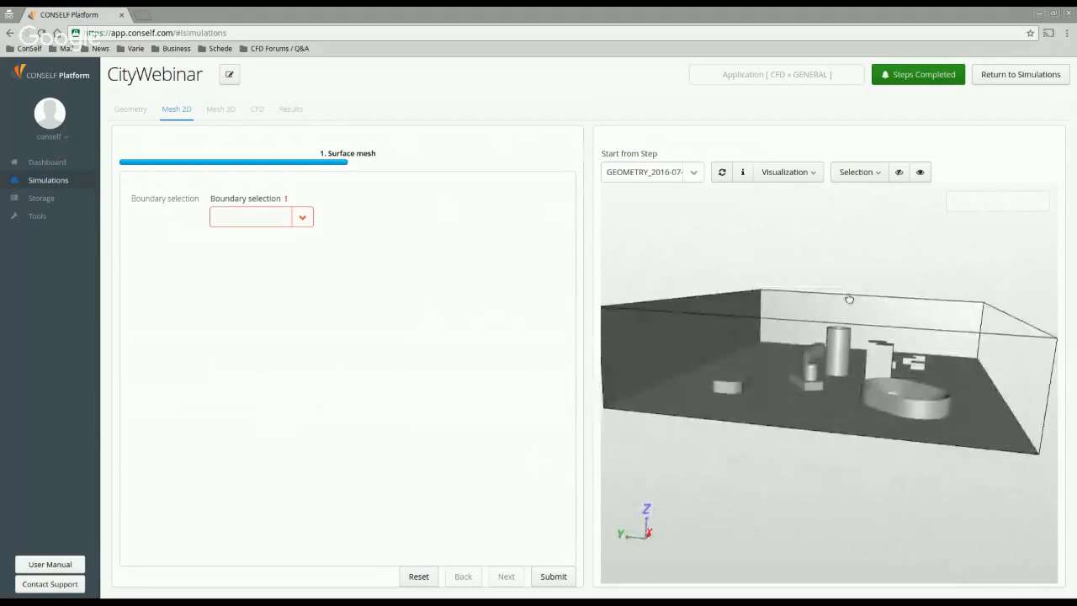
{"action": "mouse_move", "coordinate": [849, 298]}
{"action": "left_mouse_down"}
{"action": "mouse_move", "coordinate": [901, 293]}
{"action": "mouse_move", "coordinate": [846, 306]}
{"action": "mouse_move", "coordinate": [844, 366]}
{"action": "mouse_move", "coordinate": [841, 317]}
{"action": "left_mouse_up"}
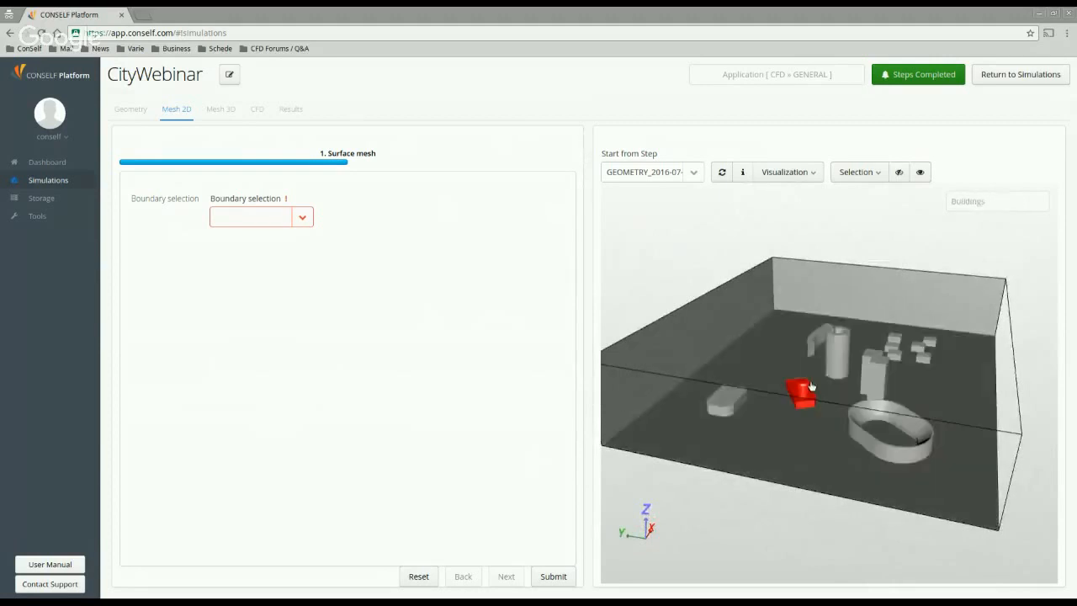
{"action": "left_click_drag", "start_coordinate": [800, 331], "coordinate": [786, 310]}
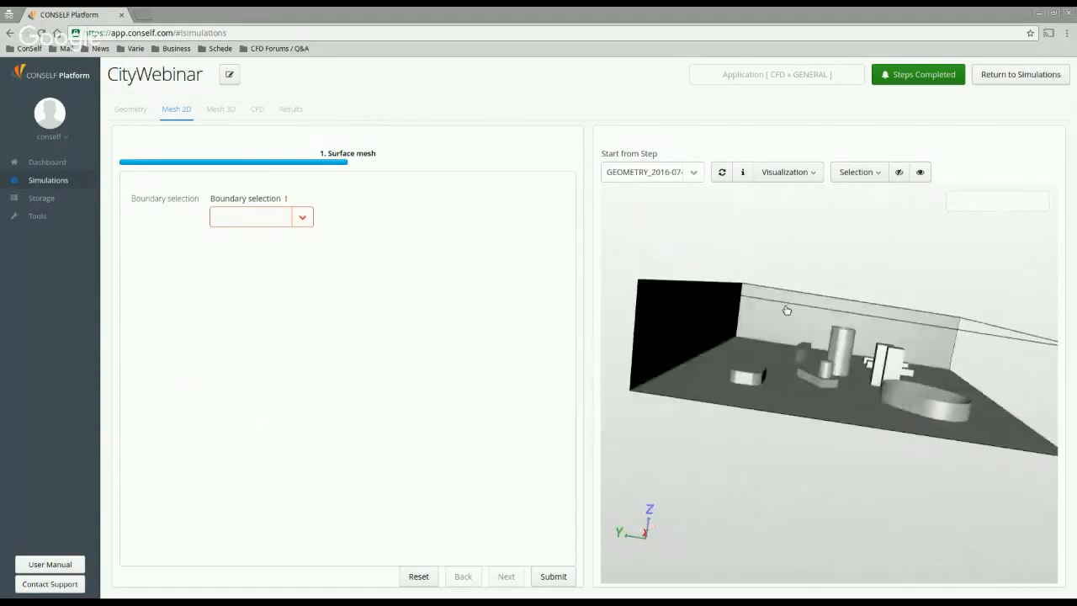
{"action": "left_click_drag", "start_coordinate": [830, 381], "coordinate": [821, 353]}
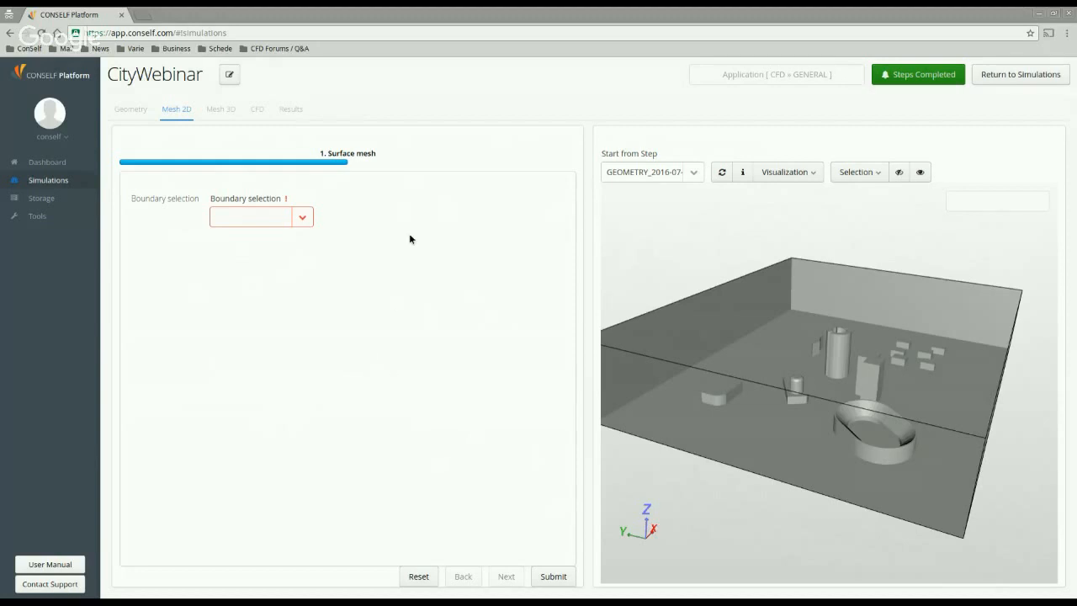
Step: Choose BuildingA as the boundary to surface-mesh
{"action": "left_click", "coordinate": [305, 221]}
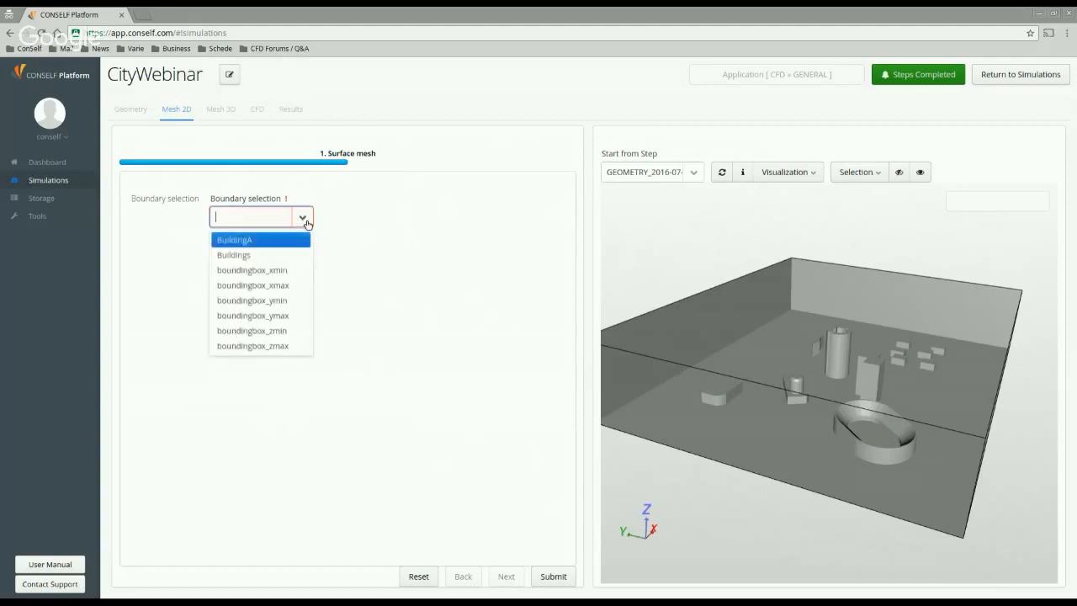
{"action": "left_click", "coordinate": [253, 241]}
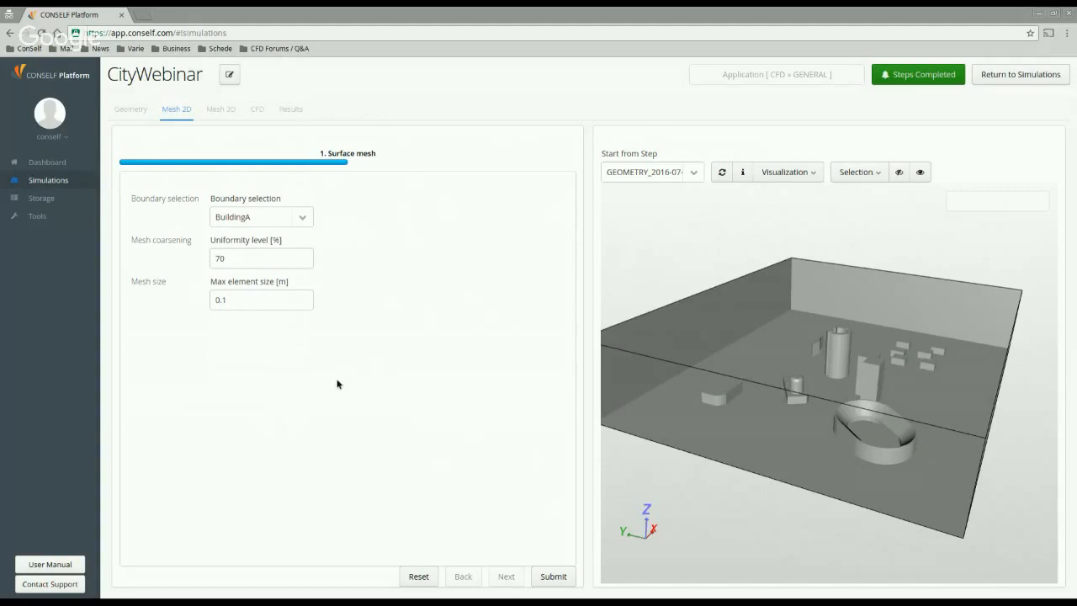
{"action": "left_click", "coordinate": [305, 217]}
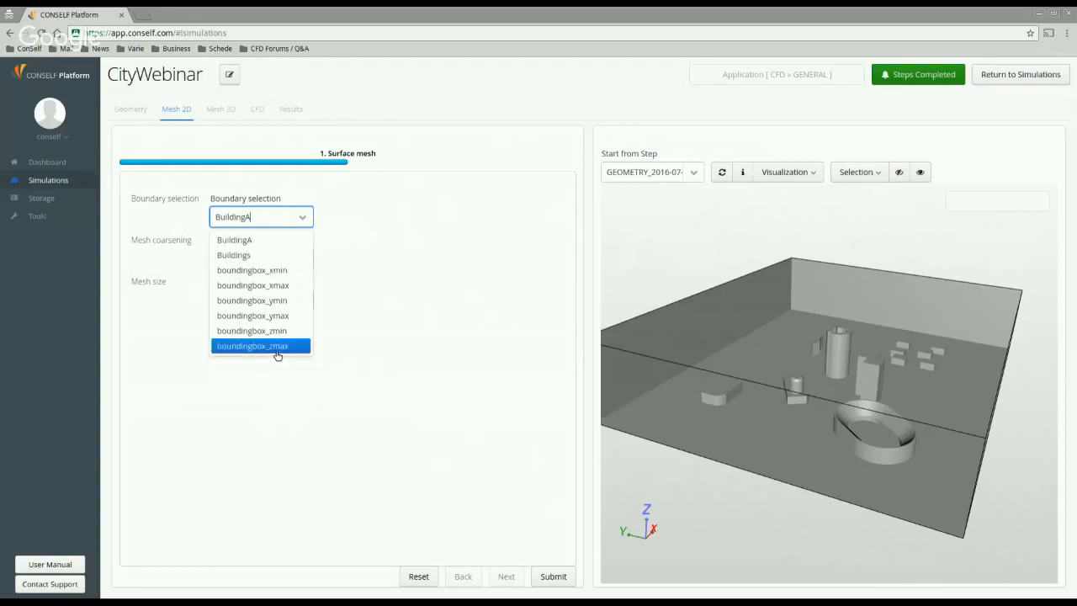
{"action": "left_click", "coordinate": [242, 240]}
Step: Check BuildingA's uniformity level 70 and maximum element size 0.1 m
{"action": "double_click", "coordinate": [245, 263]}
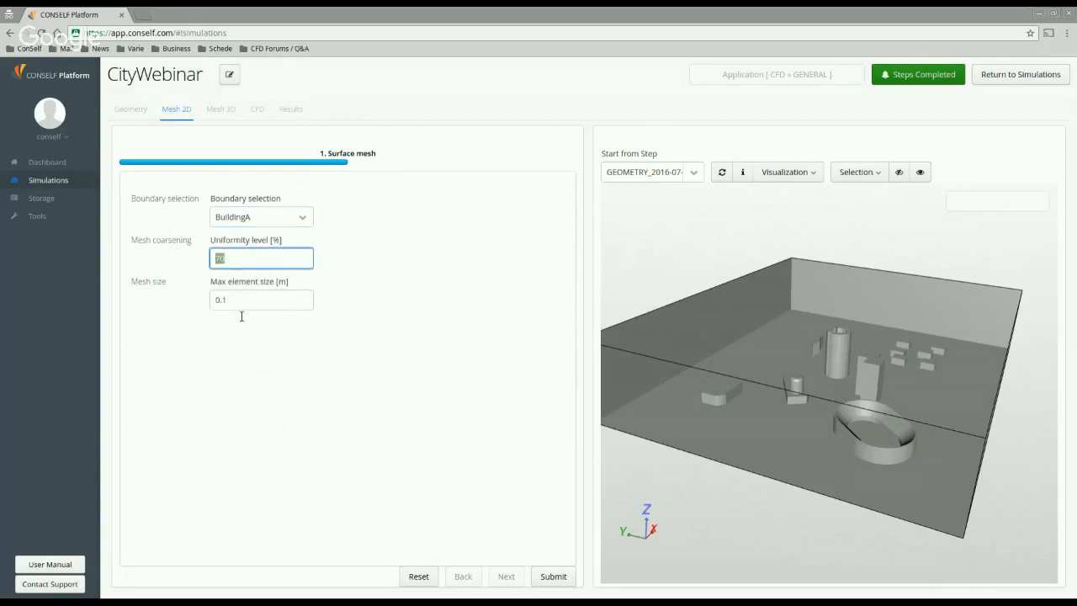
{"action": "double_click", "coordinate": [222, 300]}
{"action": "double_click", "coordinate": [219, 259]}
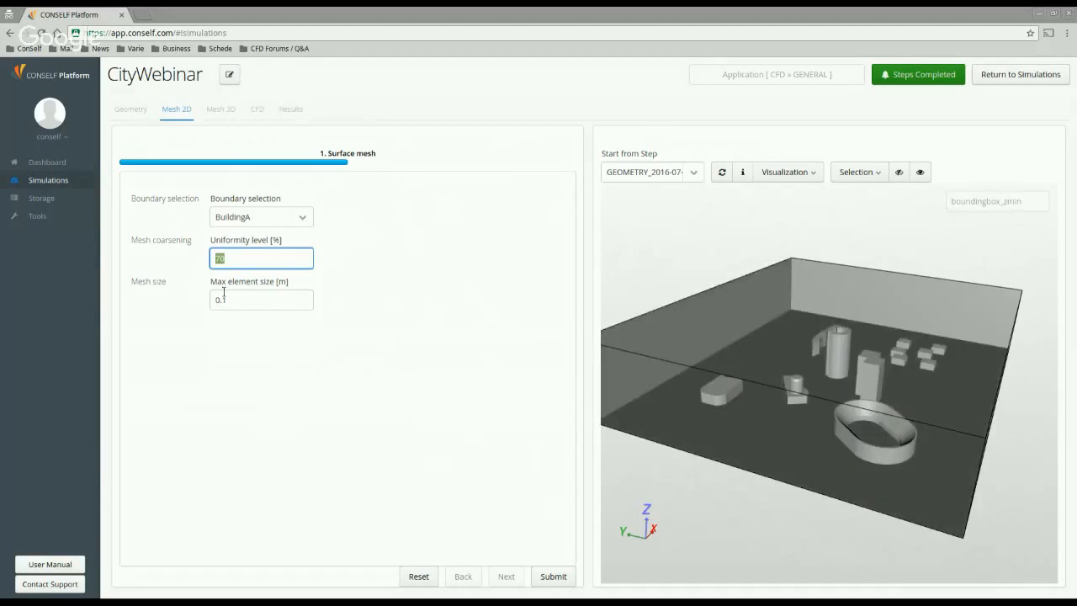
{"action": "left_click_drag", "start_coordinate": [238, 304], "coordinate": [211, 305]}
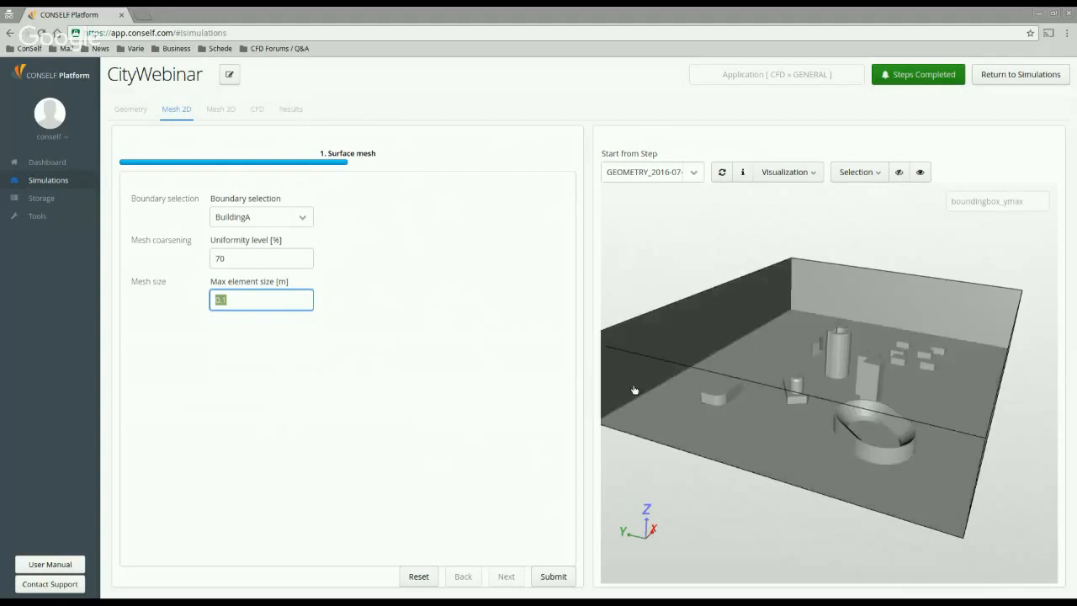
{"action": "left_click", "coordinate": [217, 260]}
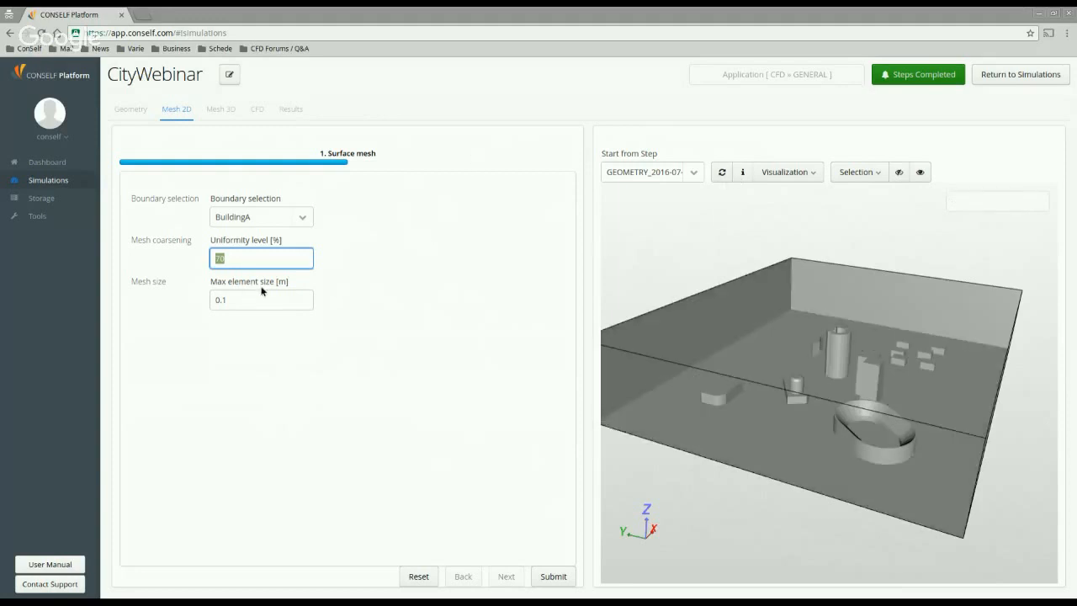
{"action": "left_click_drag", "start_coordinate": [278, 281], "coordinate": [288, 281]}
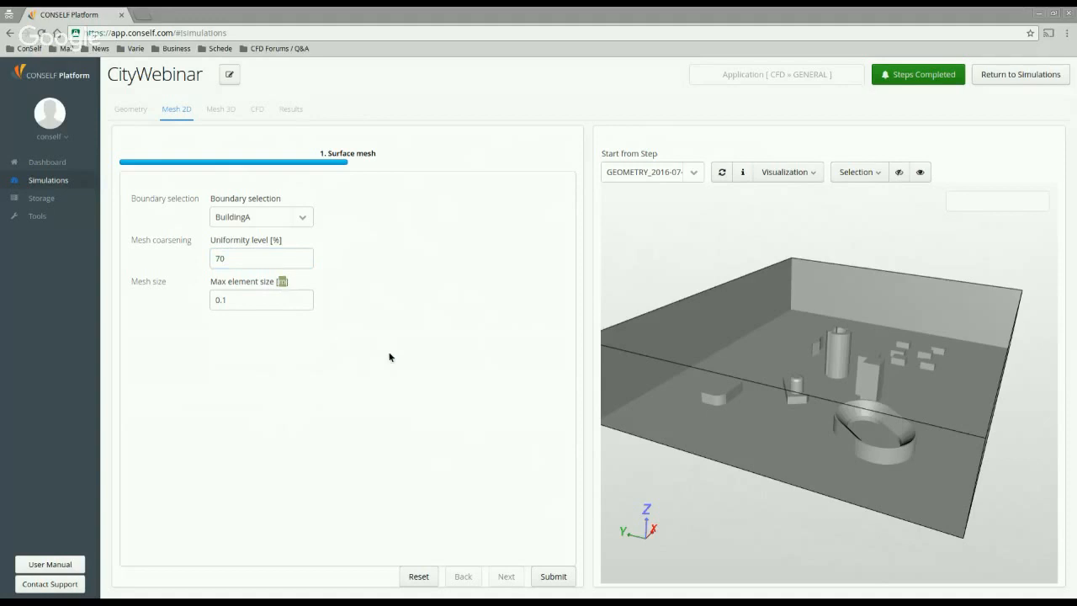
{"action": "left_click", "coordinate": [747, 173]}
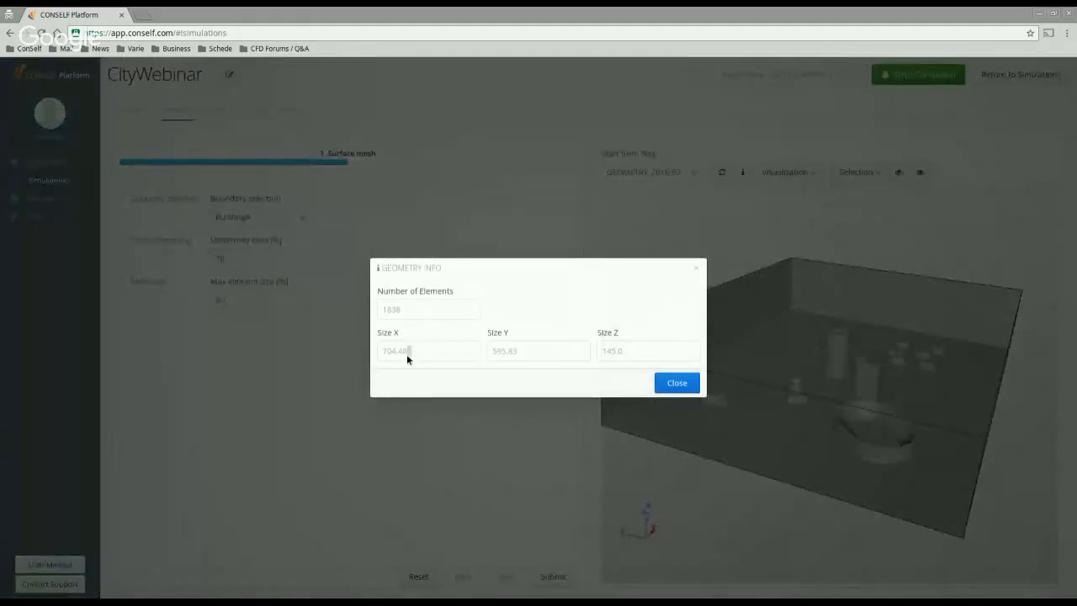
{"action": "left_click_drag", "start_coordinate": [407, 355], "coordinate": [386, 355]}
{"action": "left_click", "coordinate": [700, 270]}
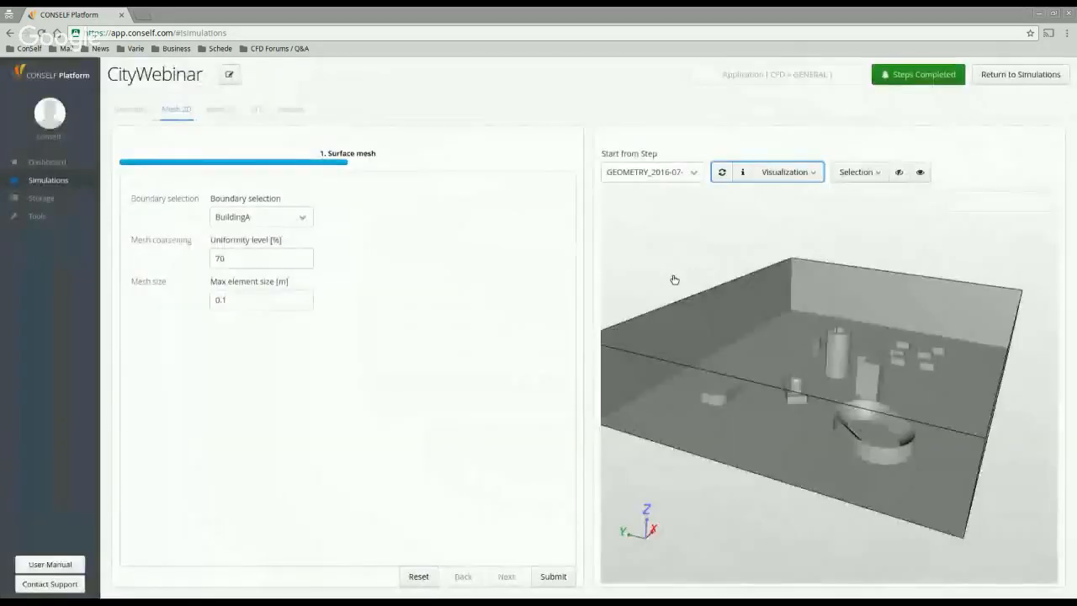
Step: Set maximum element size 2 m for BuildingA and Buildings
{"action": "double_click", "coordinate": [253, 300]}
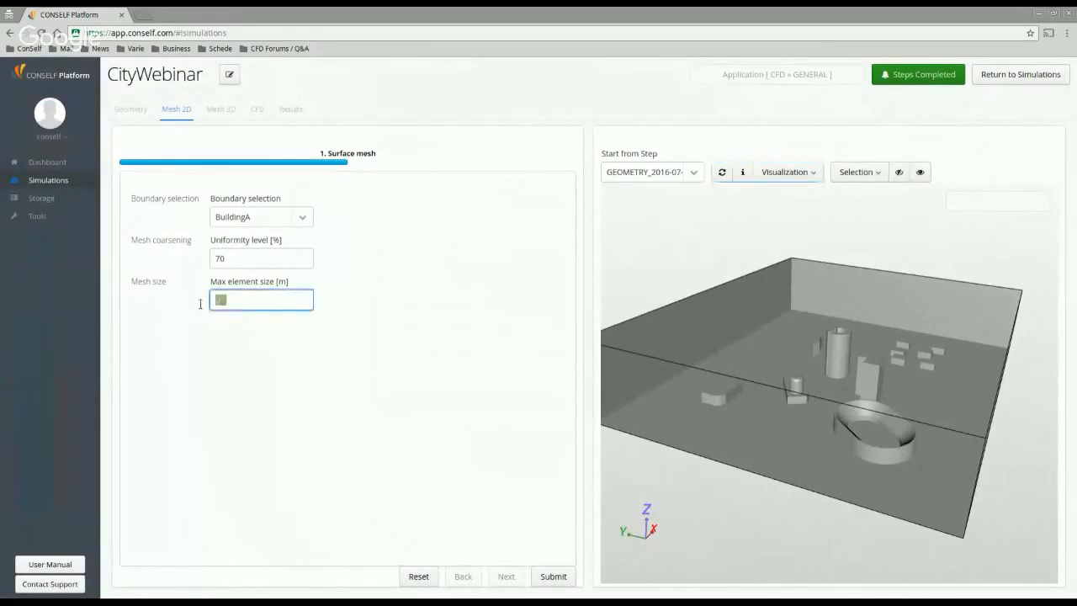
{"action": "type", "text": "2"}
{"action": "left_click", "coordinate": [289, 216]}
{"action": "left_click", "coordinate": [257, 253]}
{"action": "left_click_drag", "start_coordinate": [236, 301], "coordinate": [205, 296]}
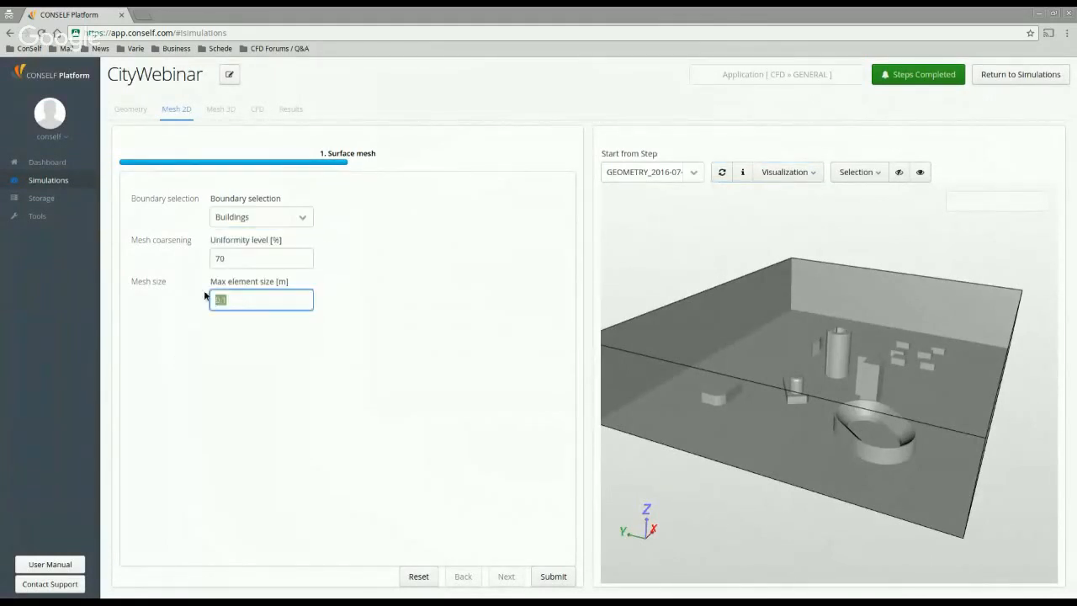
{"action": "type", "text": "2"}
Step: Set maximum element size 4 m for boundingbox_zmin
{"action": "left_click", "coordinate": [298, 219]}
{"action": "left_click", "coordinate": [299, 219]}
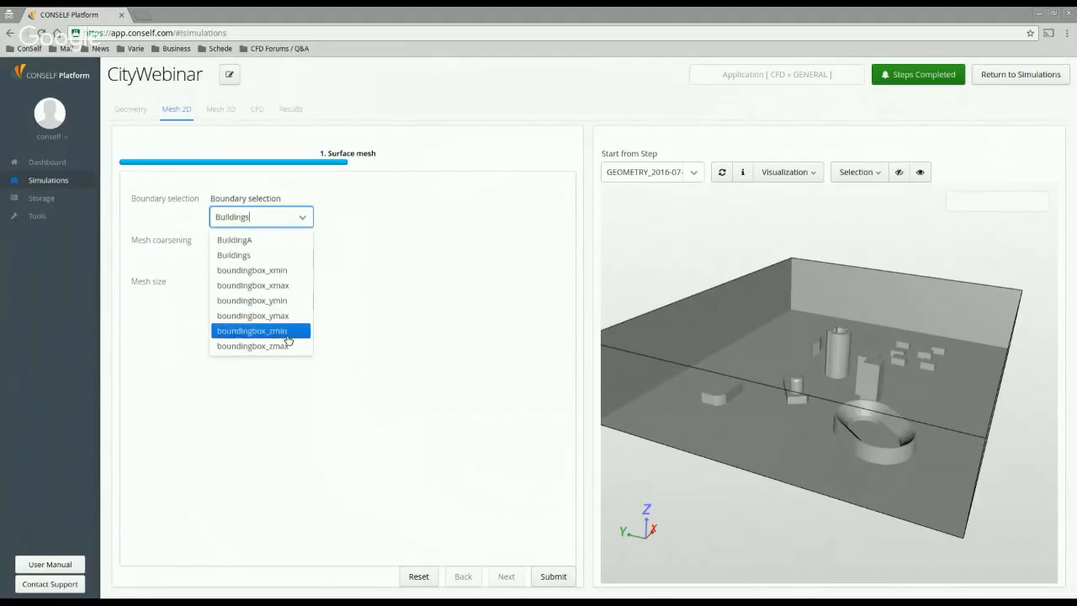
{"action": "left_click", "coordinate": [253, 330]}
{"action": "left_click_drag", "start_coordinate": [236, 299], "coordinate": [210, 298]}
{"action": "type", "text": "4"}
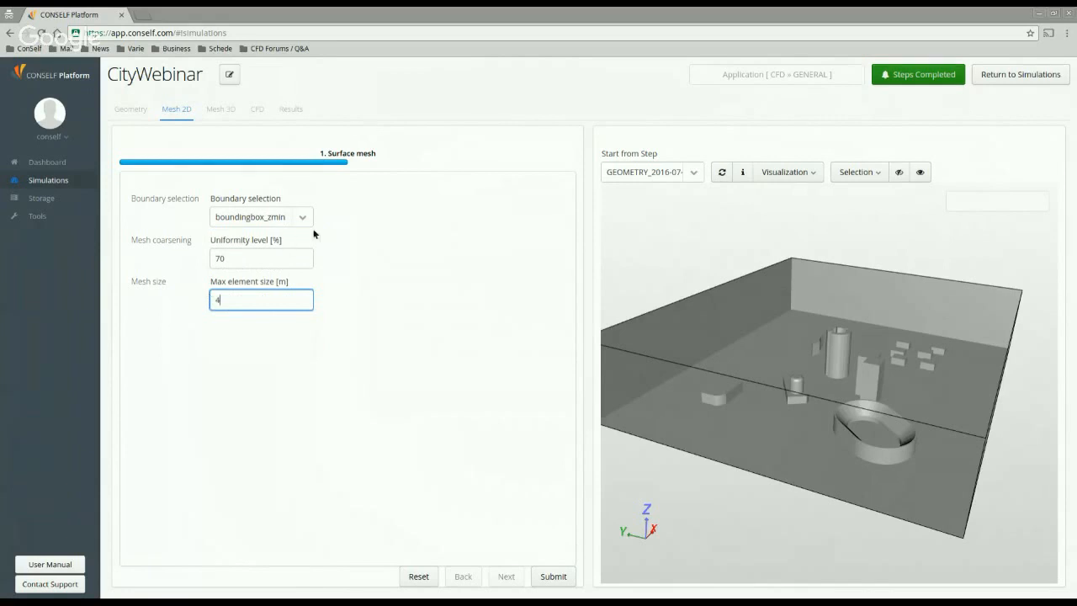
Step: Set maximum element size 8 m for boundingbox_xmin and boundingbox_xmax
{"action": "left_click", "coordinate": [299, 218]}
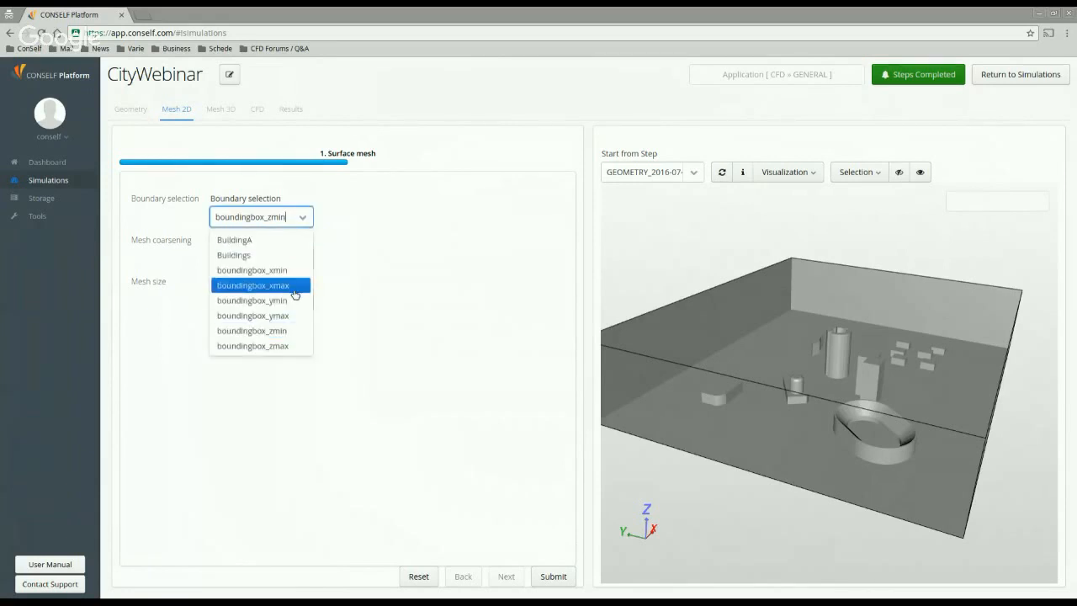
{"action": "left_click", "coordinate": [252, 271]}
{"action": "left_click_drag", "start_coordinate": [252, 301], "coordinate": [180, 304]}
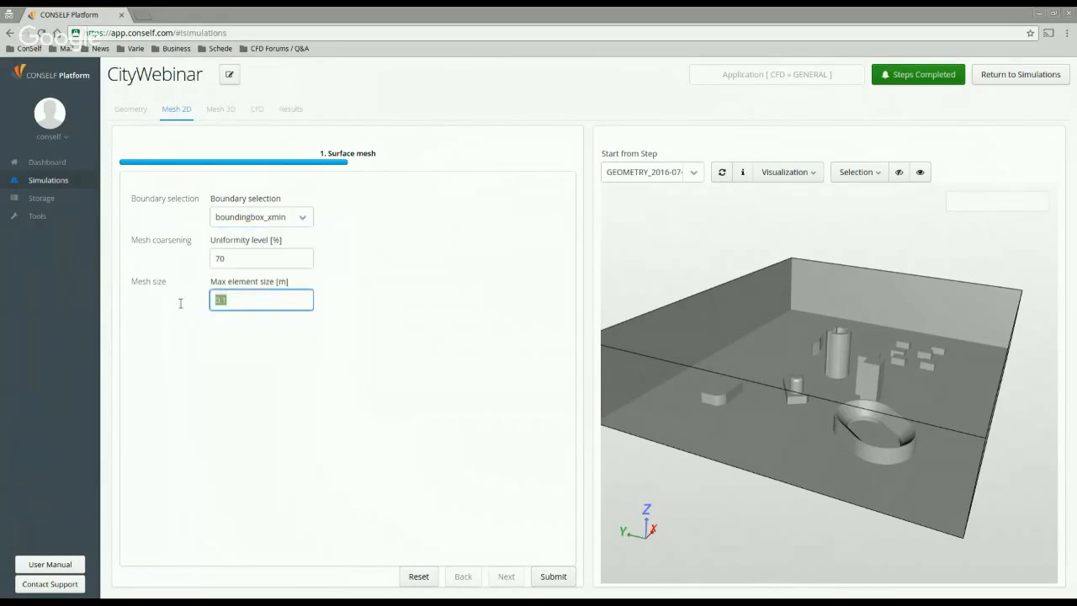
{"action": "type", "text": "8"}
{"action": "left_click", "coordinate": [292, 226]}
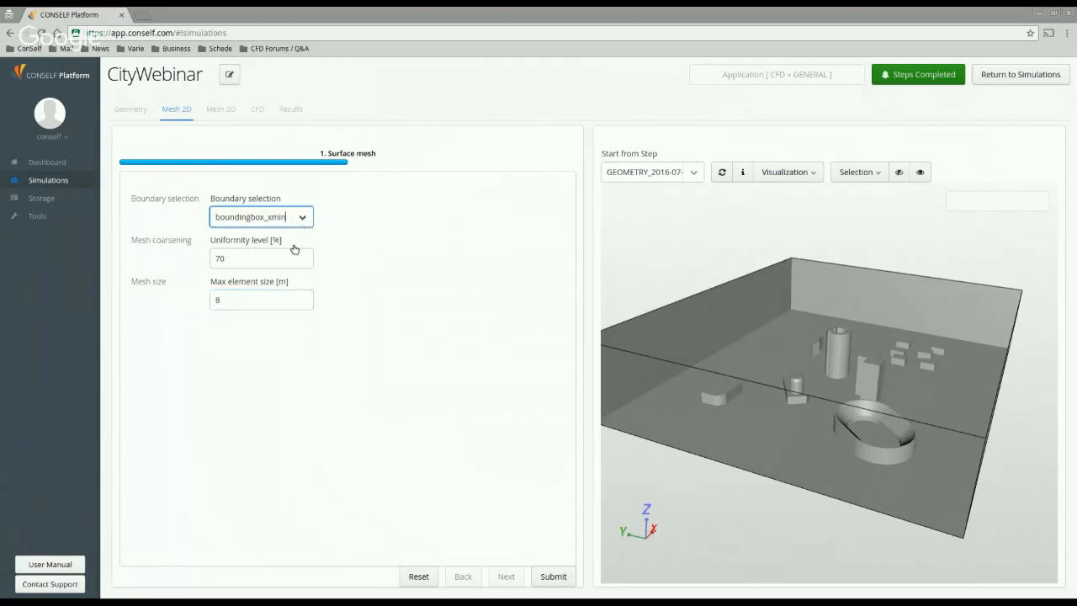
{"action": "left_click", "coordinate": [299, 286]}
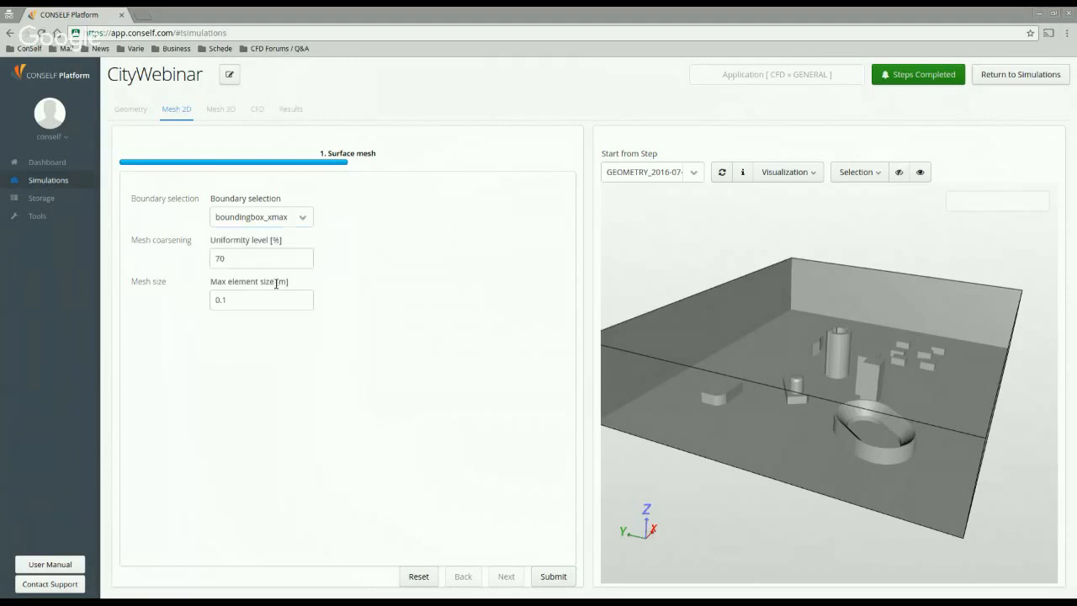
{"action": "left_click_drag", "start_coordinate": [252, 300], "coordinate": [171, 302]}
{"action": "type", "text": "8"}
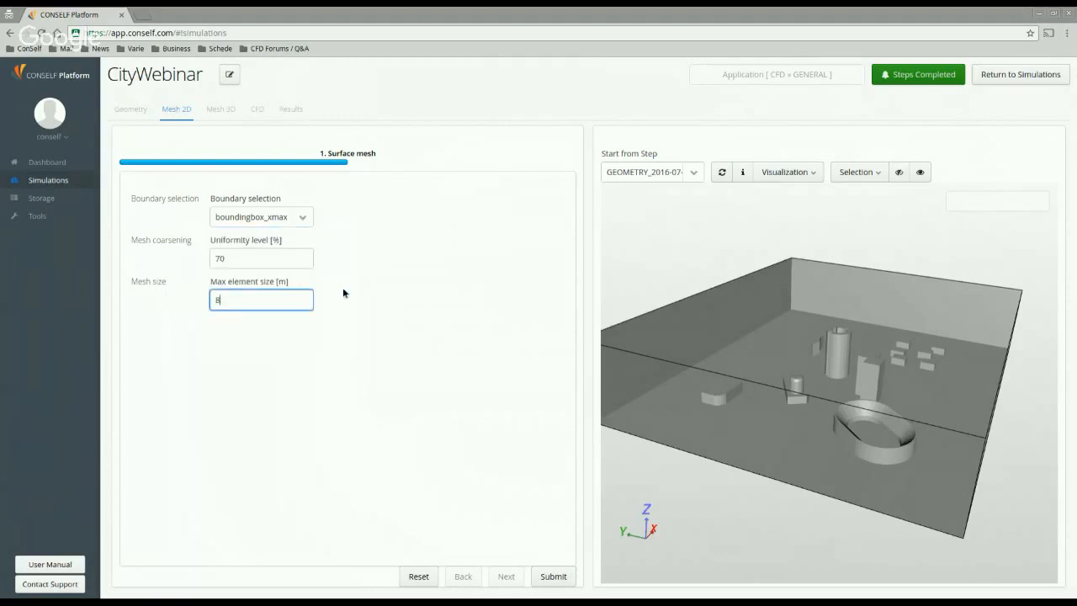
{"action": "left_click", "coordinate": [322, 295]}
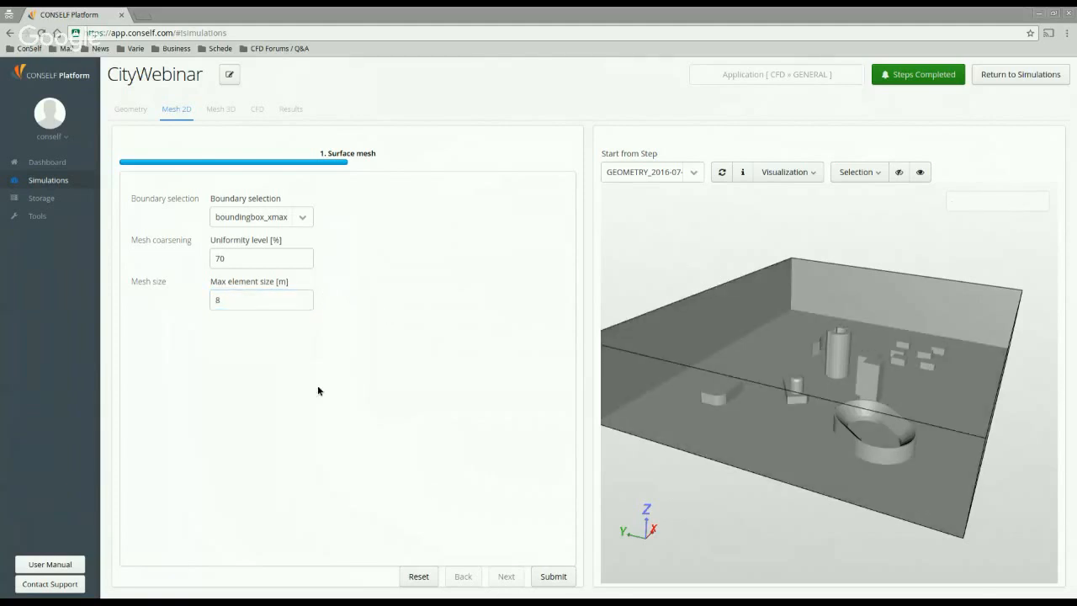
Step: Open the City case from the Simulations overview and show its Mesh 2D step
{"action": "left_click", "coordinate": [46, 185]}
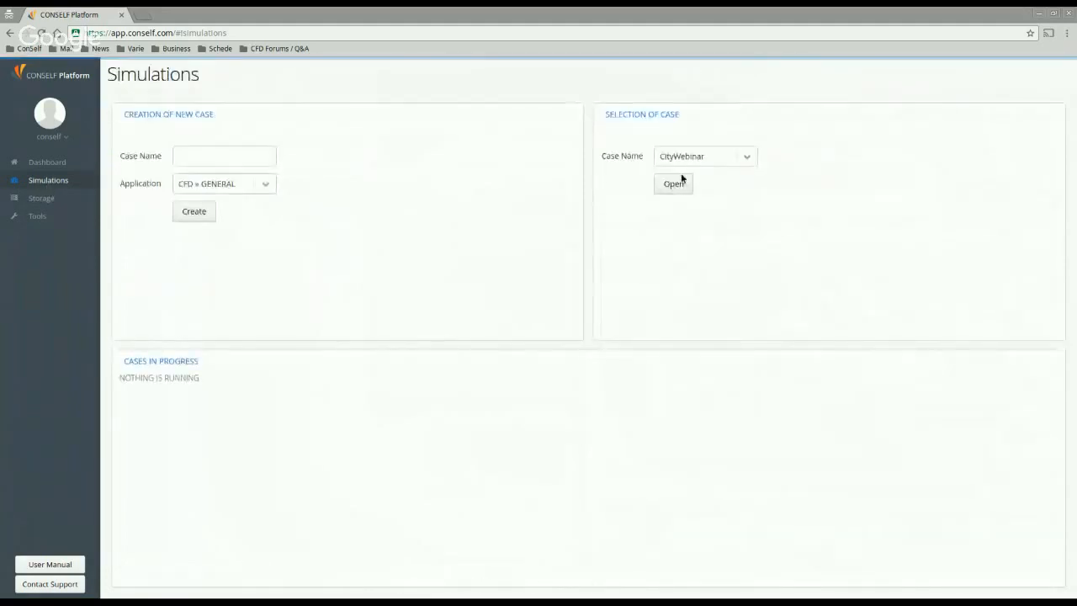
{"action": "left_click", "coordinate": [750, 159]}
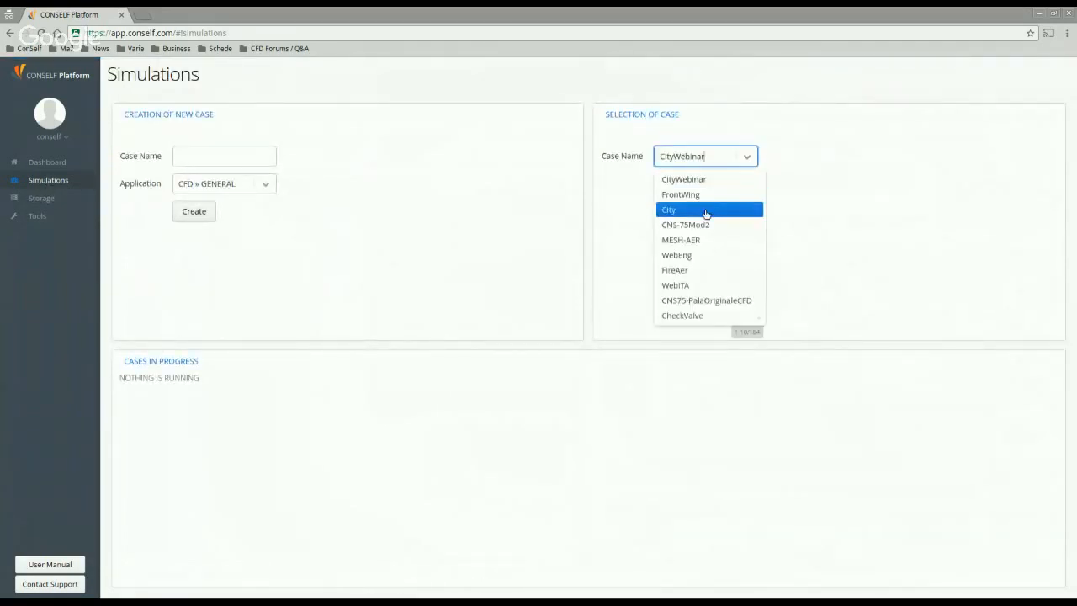
{"action": "left_click", "coordinate": [702, 211]}
{"action": "left_click", "coordinate": [675, 192]}
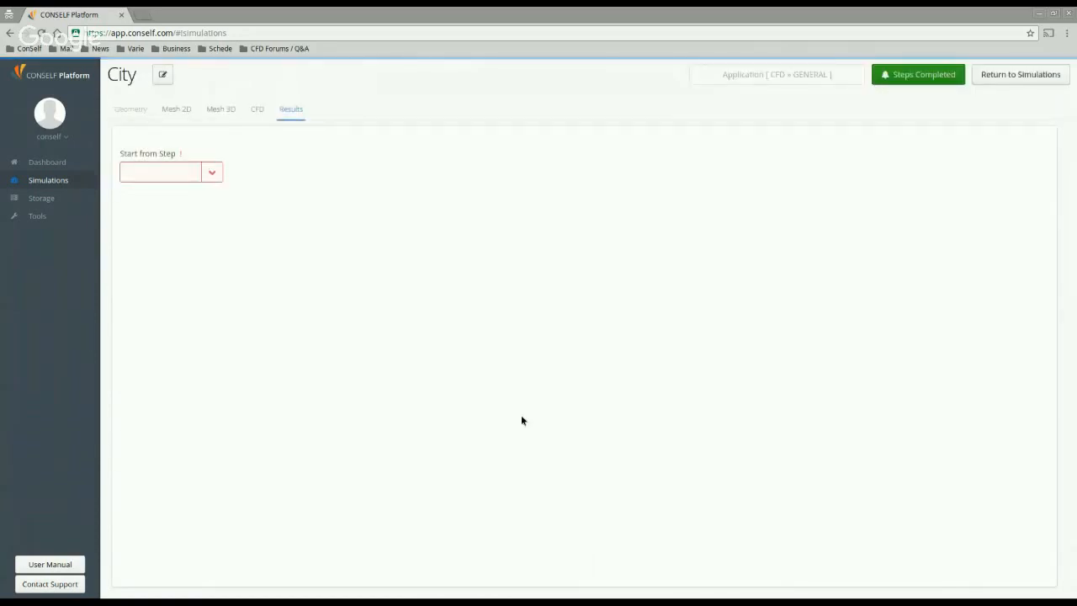
{"action": "left_click", "coordinate": [213, 117]}
{"action": "left_click", "coordinate": [190, 114]}
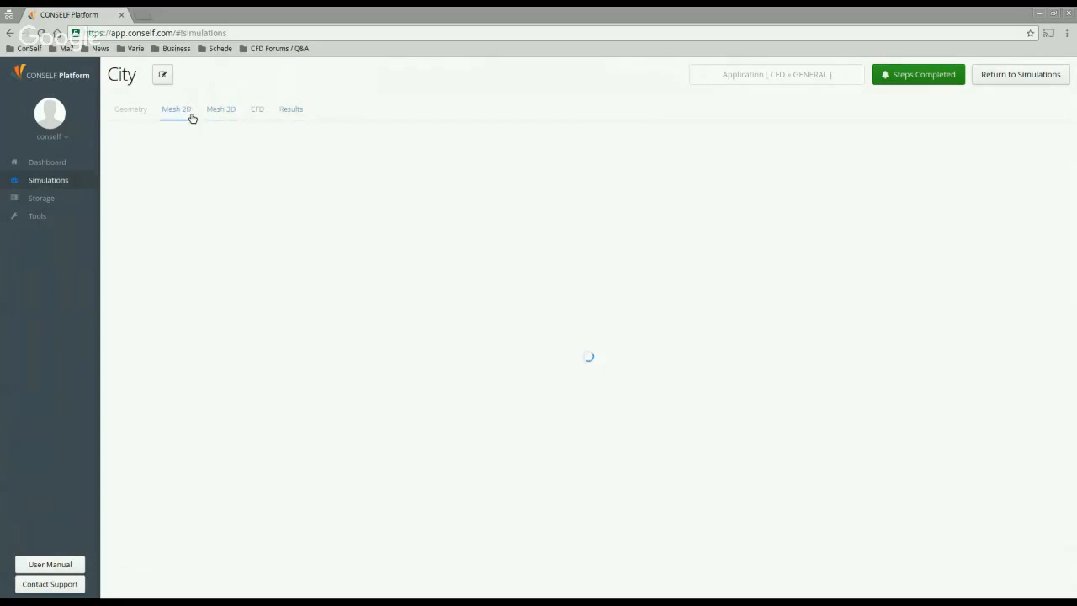
Step: Open City's Mesh 3D step starting from the MESH2D_2016-07-27_16:07 surface mesh
{"action": "left_click", "coordinate": [234, 111]}
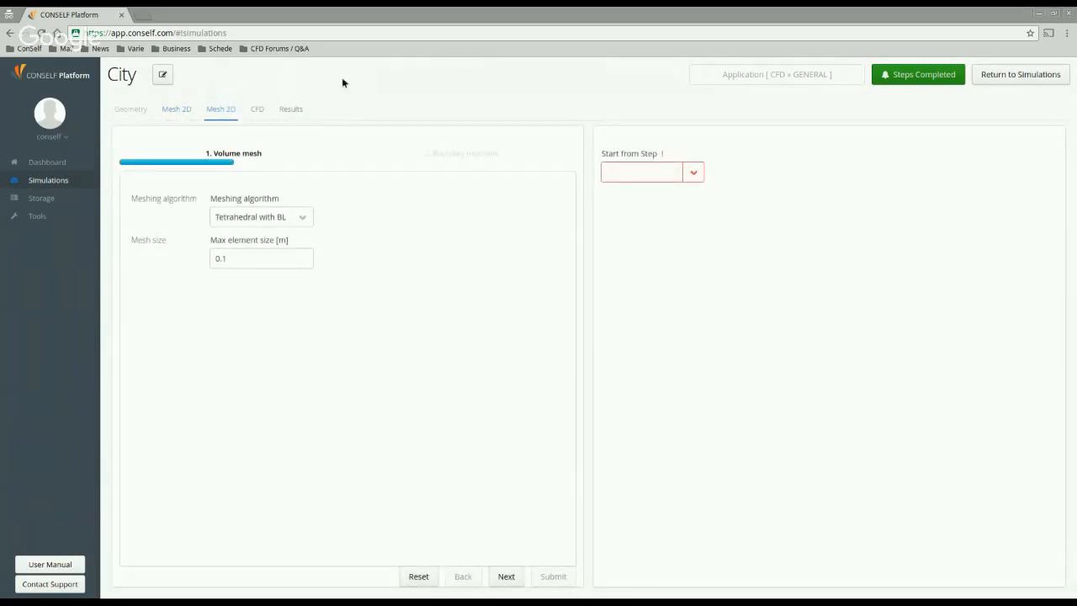
{"action": "left_click", "coordinate": [694, 171]}
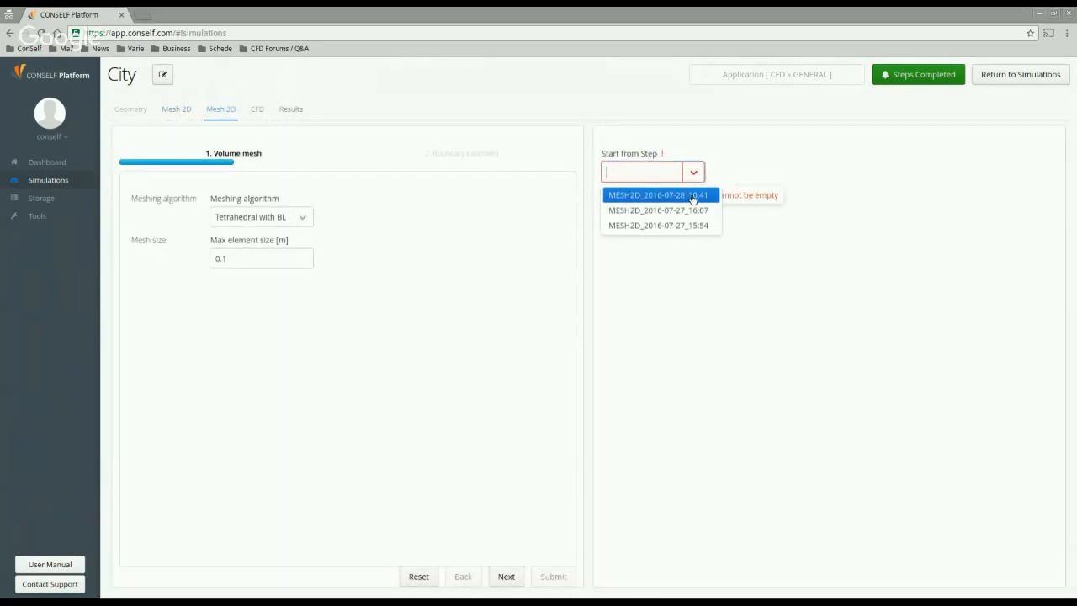
{"action": "left_click", "coordinate": [688, 211]}
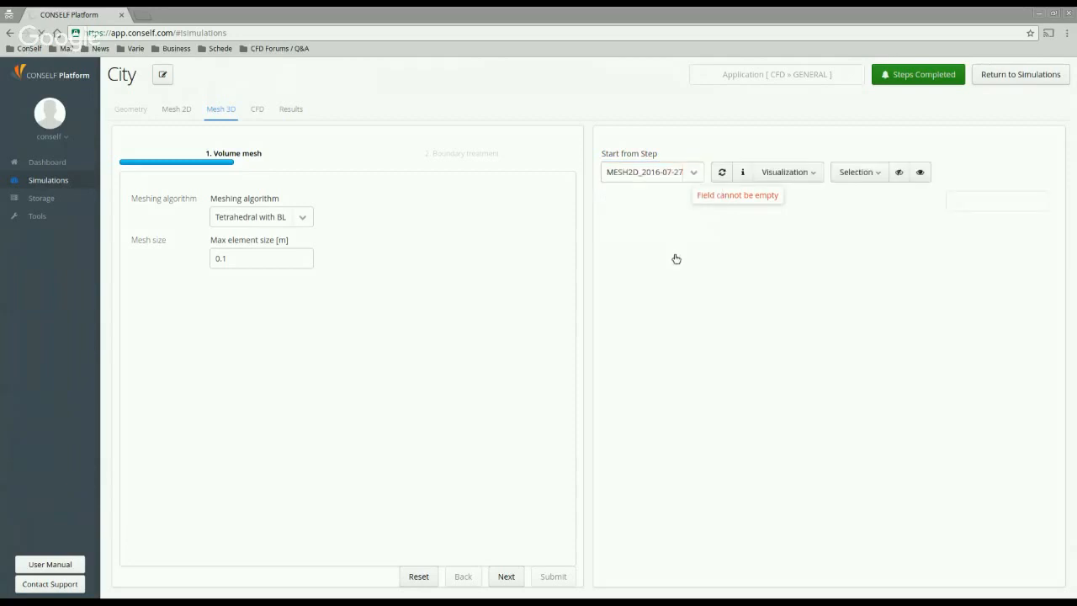
{"action": "left_click", "coordinate": [696, 175]}
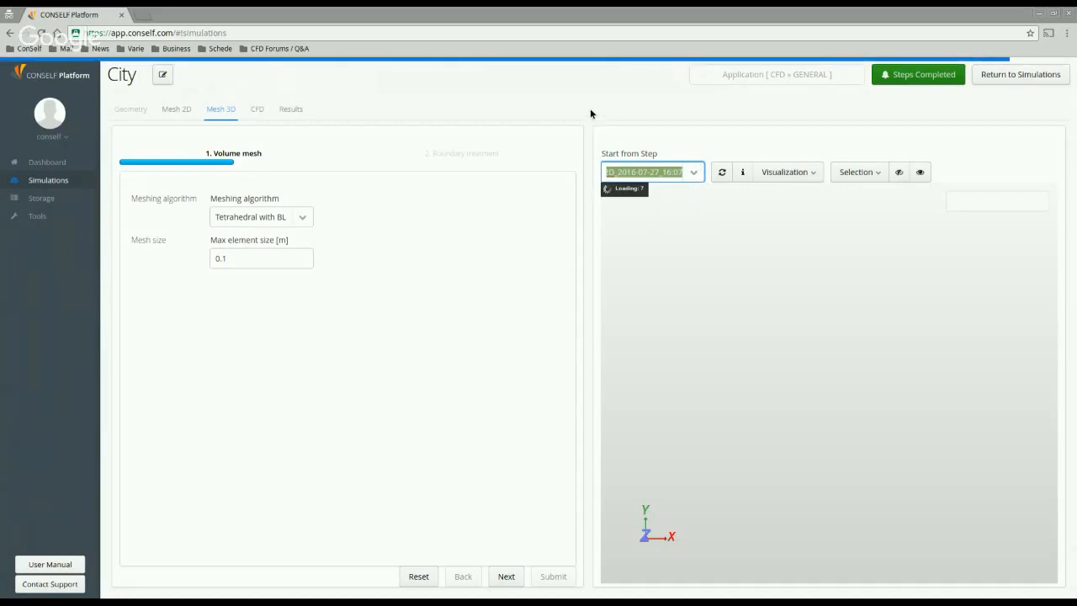
{"action": "left_click", "coordinate": [649, 103]}
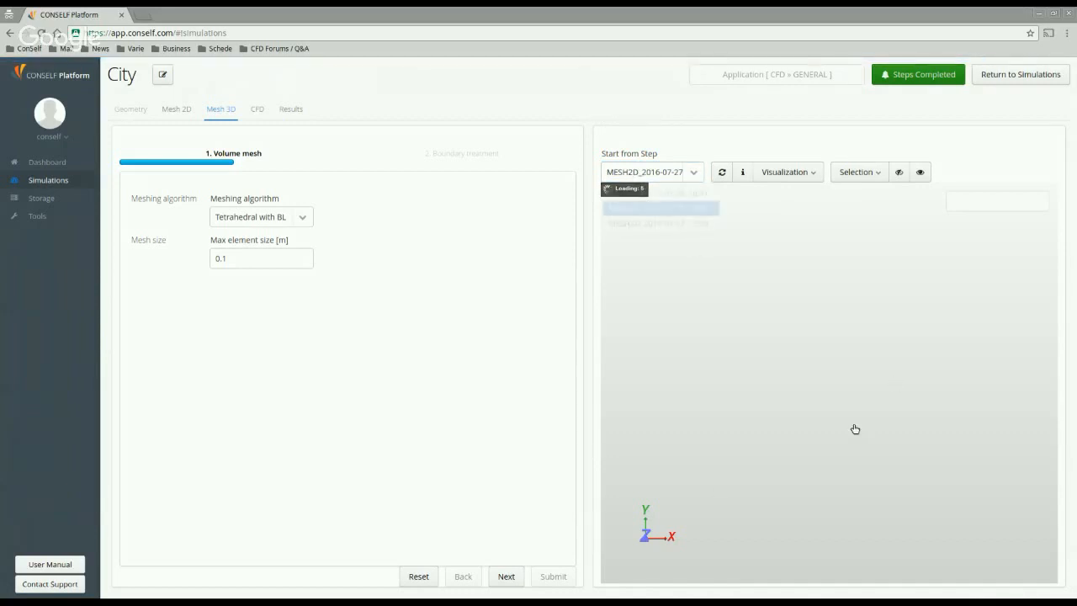
{"action": "left_click", "coordinate": [618, 103]}
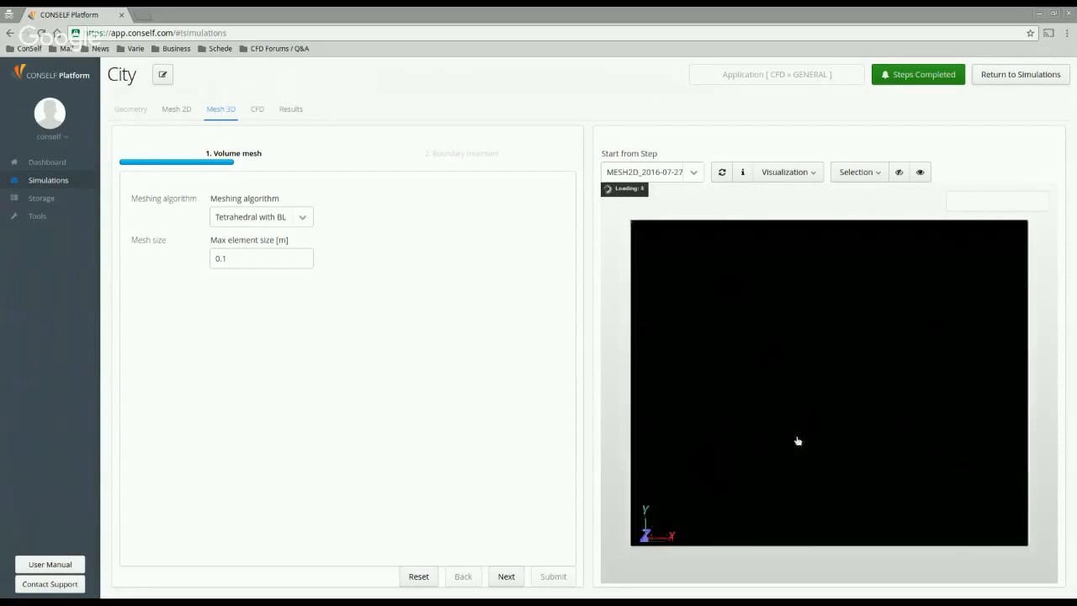
Step: Zoom, pan and orbit into the city domain to inspect the buildings' surface mesh
{"action": "left_click_drag", "start_coordinate": [798, 441], "coordinate": [793, 403]}
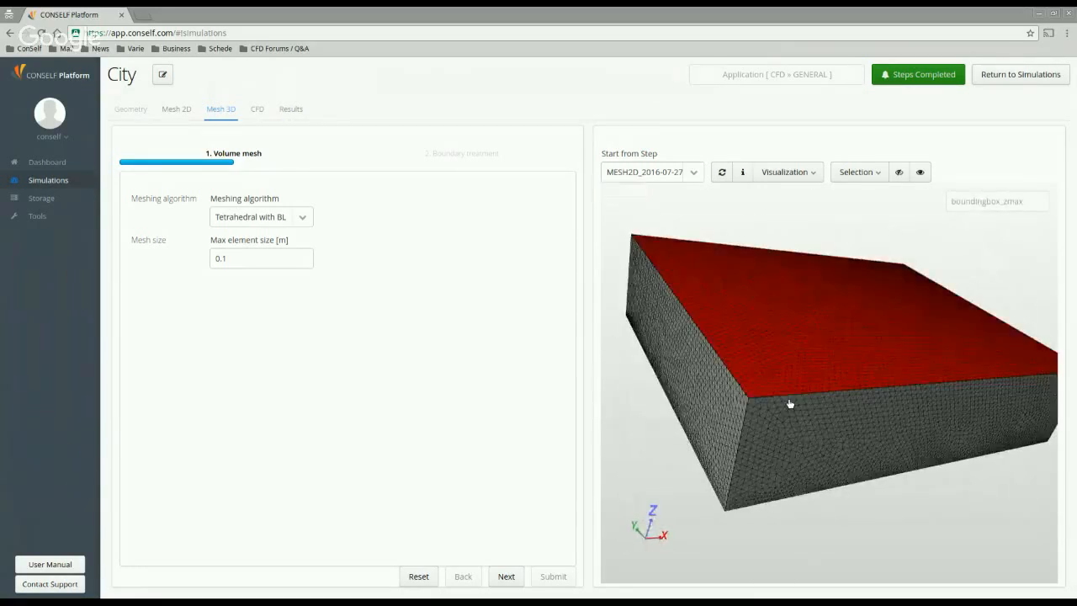
{"action": "right_click_drag", "start_coordinate": [789, 404], "coordinate": [761, 476]}
{"action": "right_click_drag", "start_coordinate": [782, 371], "coordinate": [802, 542]}
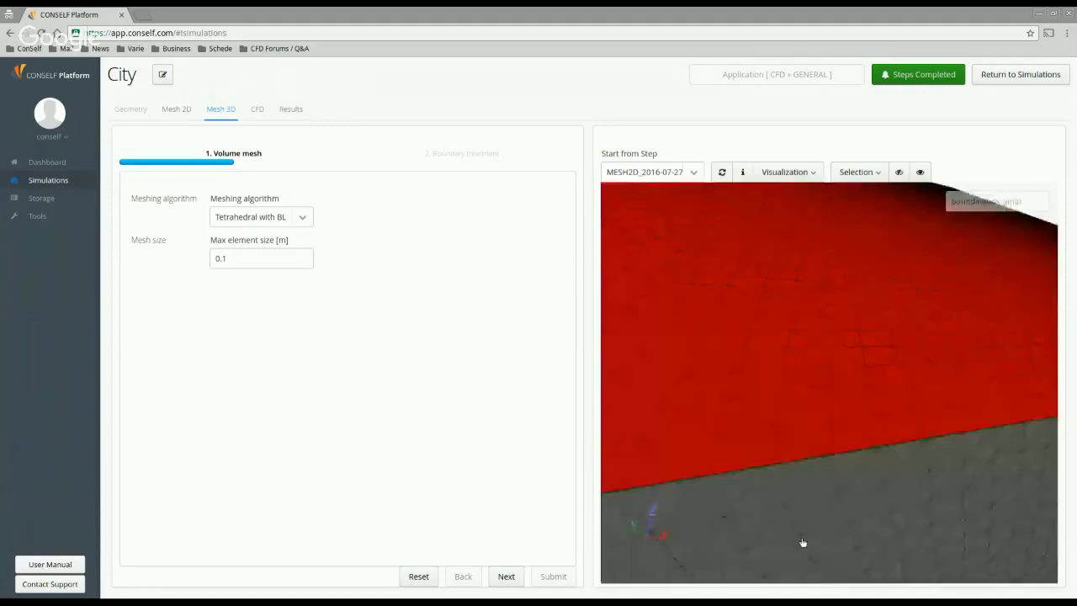
{"action": "right_click_drag", "start_coordinate": [814, 372], "coordinate": [820, 453]}
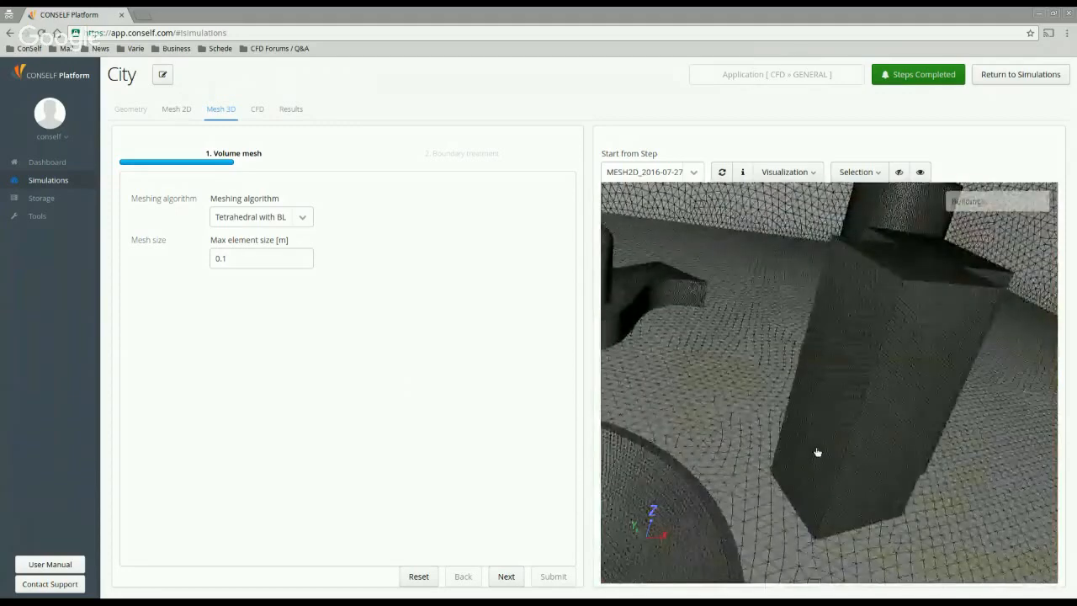
{"action": "middle_click_drag", "start_coordinate": [830, 432], "coordinate": [847, 421]}
{"action": "right_click_drag", "start_coordinate": [847, 420], "coordinate": [856, 370]}
{"action": "mouse_move", "coordinate": [856, 370]}
{"action": "left_mouse_down"}
{"action": "mouse_move", "coordinate": [882, 370]}
{"action": "mouse_move", "coordinate": [870, 379]}
{"action": "left_mouse_up"}
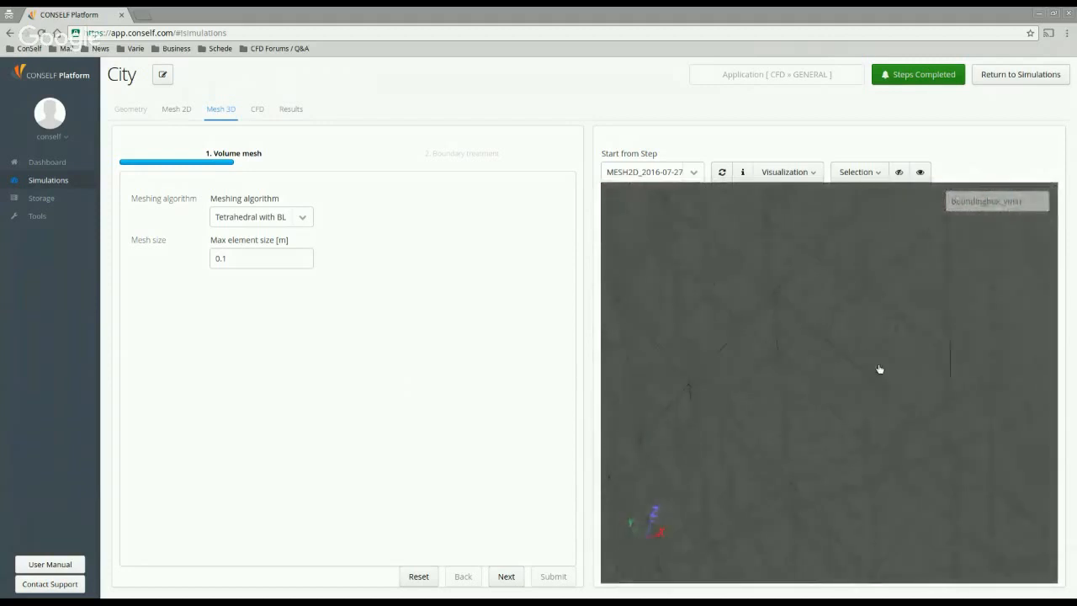
{"action": "right_click_drag", "start_coordinate": [881, 370], "coordinate": [882, 386]}
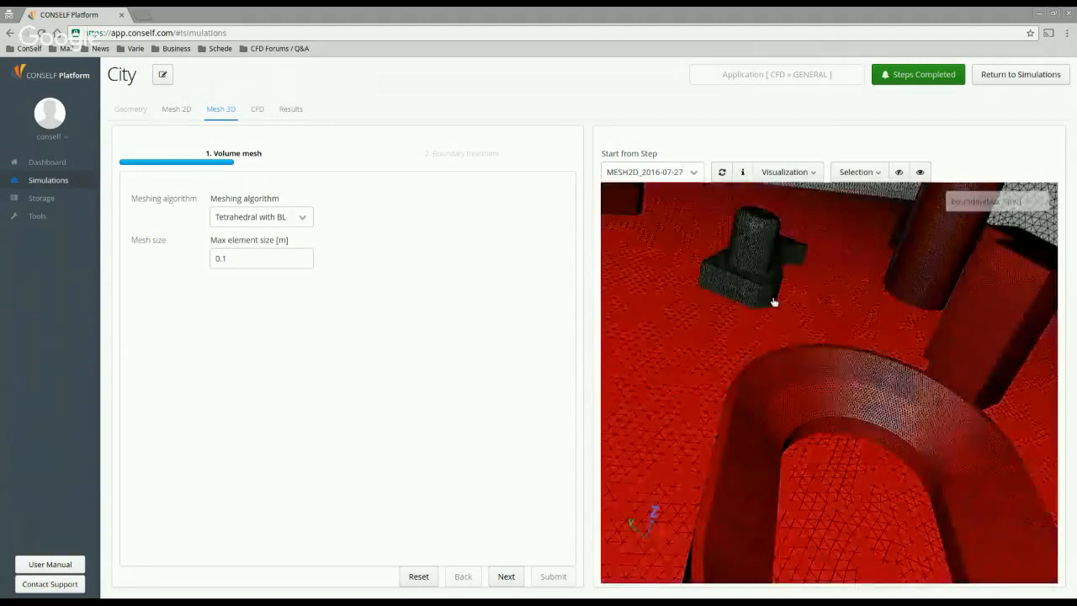
{"action": "right_click_drag", "start_coordinate": [804, 409], "coordinate": [805, 407]}
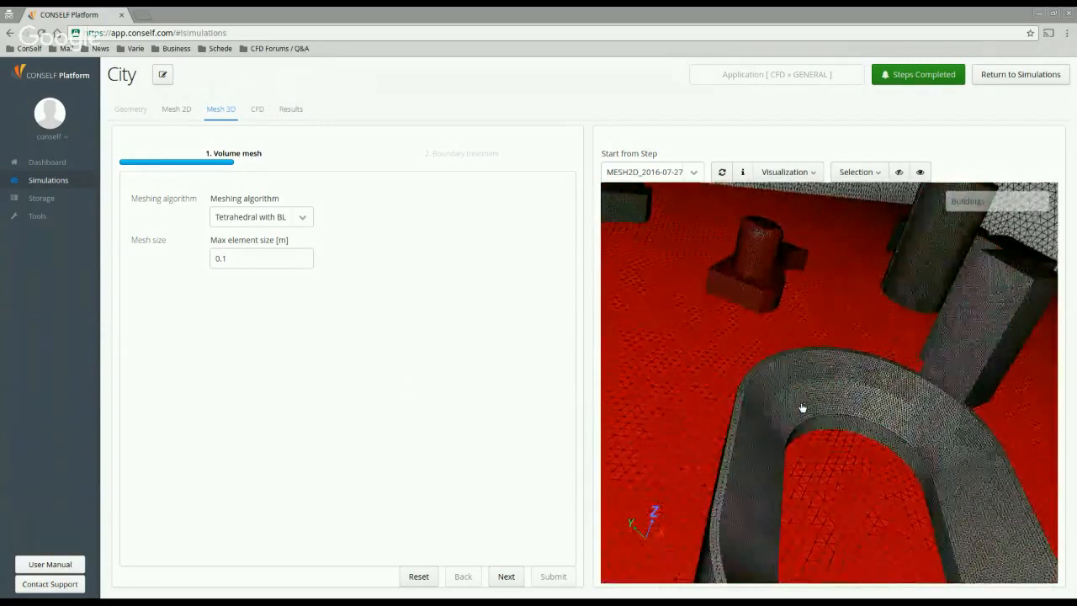
{"action": "left_click_drag", "start_coordinate": [707, 393], "coordinate": [690, 390]}
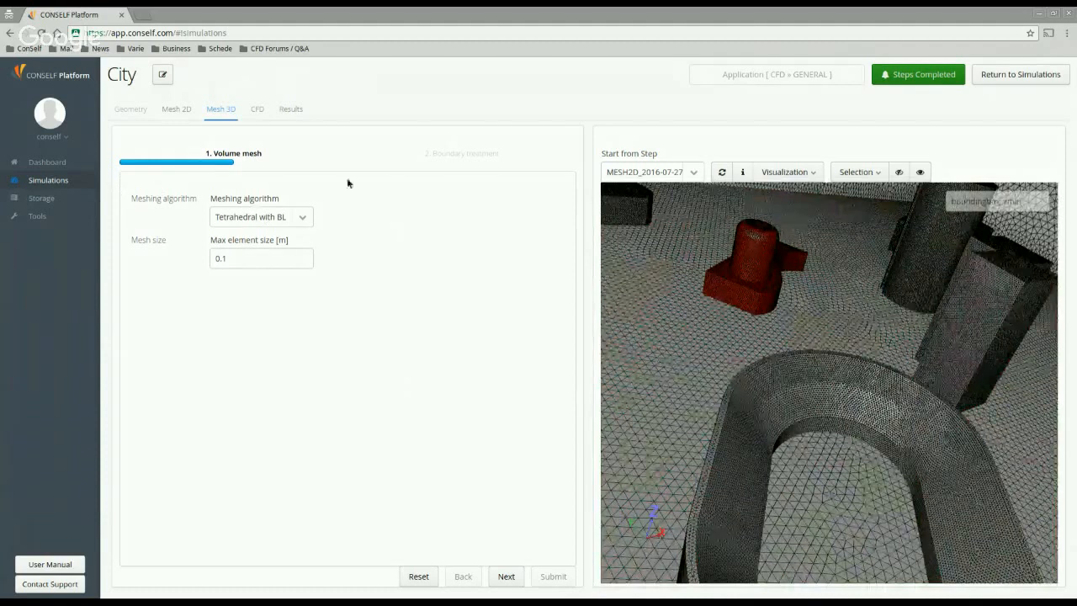
Step: Switch the volume mesh to Hexahedral with max element size 10 and advance to Boundary treatment
{"action": "left_click", "coordinate": [295, 220]}
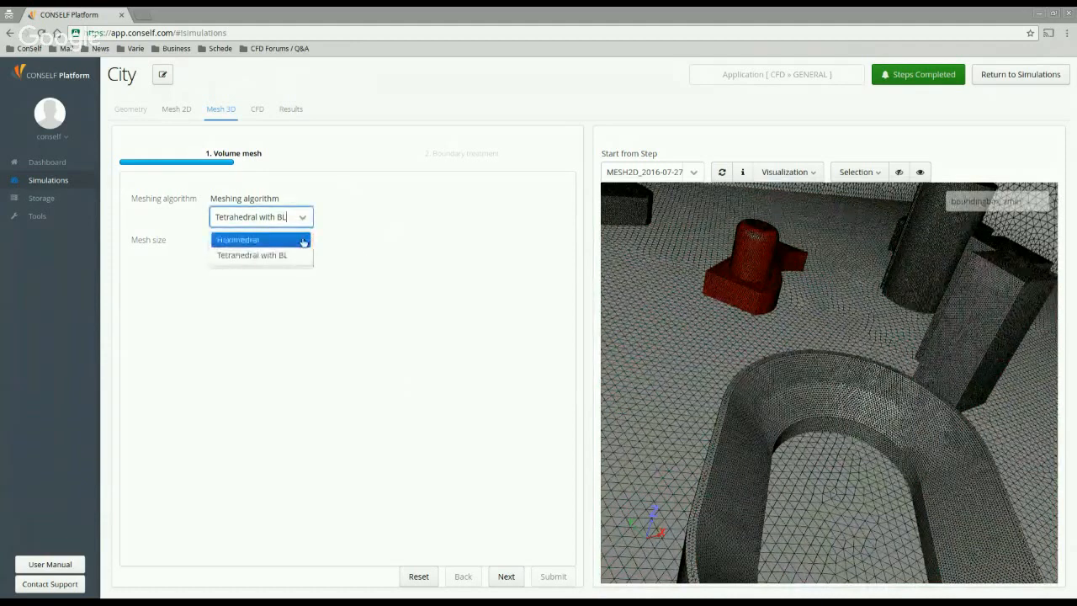
{"action": "left_click", "coordinate": [239, 241]}
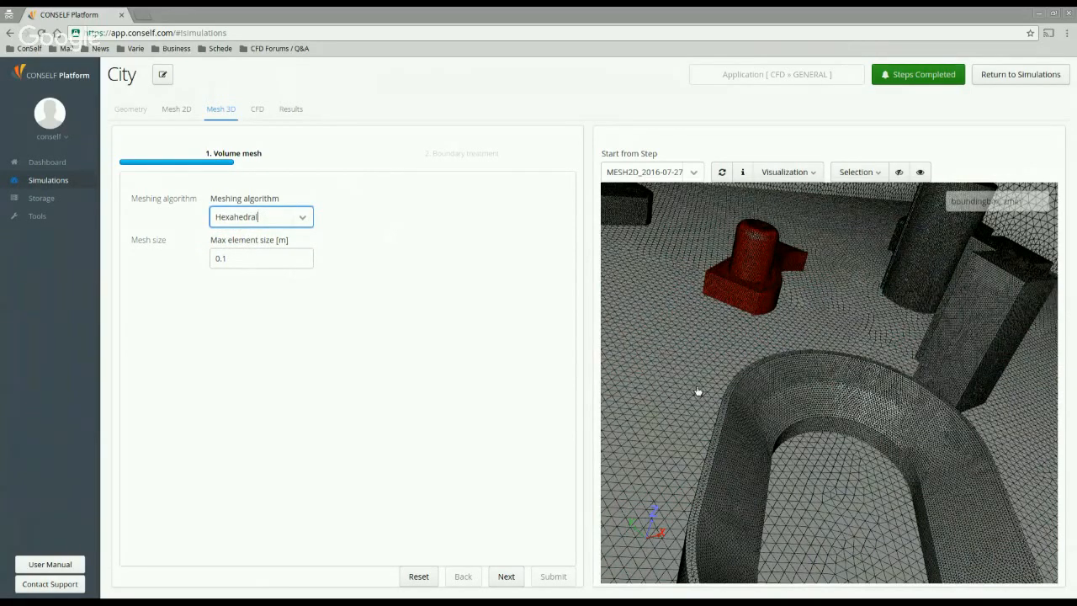
{"action": "right_click_drag", "start_coordinate": [696, 375], "coordinate": [701, 308]}
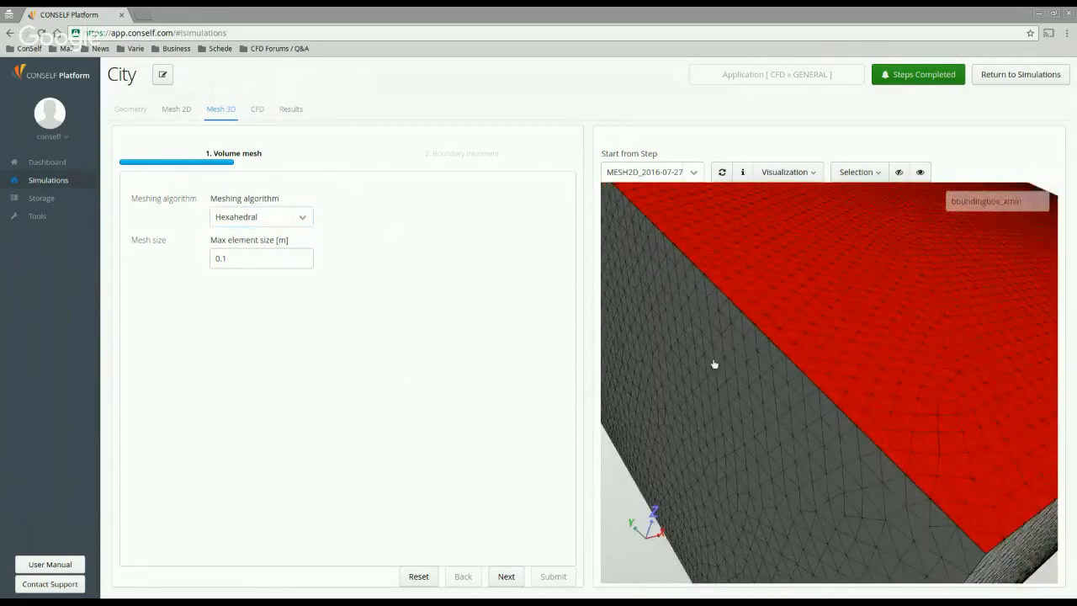
{"action": "left_click_drag", "start_coordinate": [245, 266], "coordinate": [158, 271]}
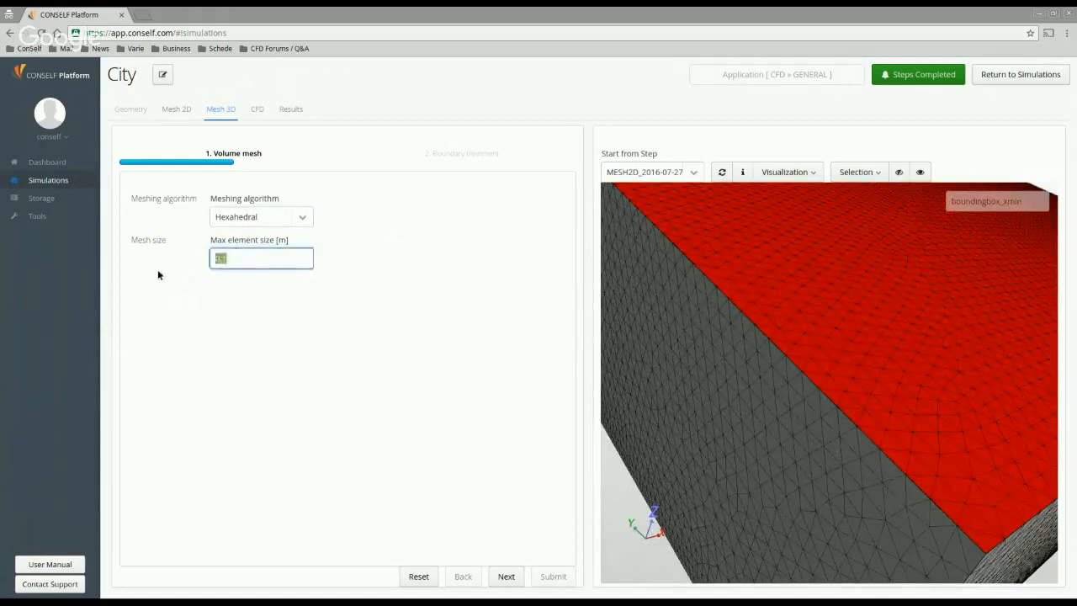
{"action": "type", "text": "10"}
{"action": "left_click", "coordinate": [505, 575]}
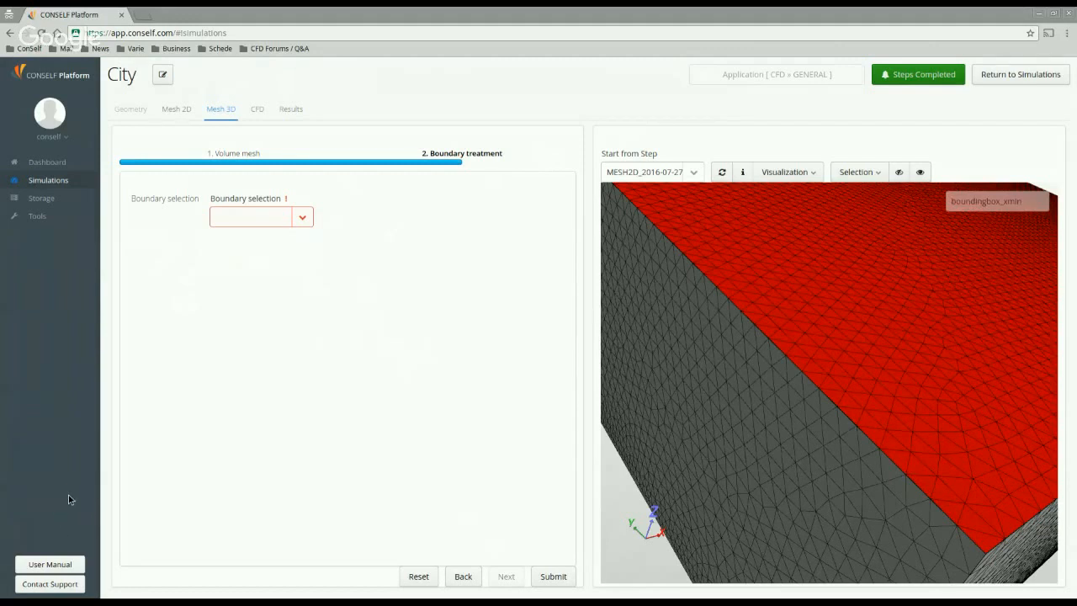
Step: Open the User Manual in a new tab at its MESH 3D section
{"action": "left_click", "coordinate": [79, 569]}
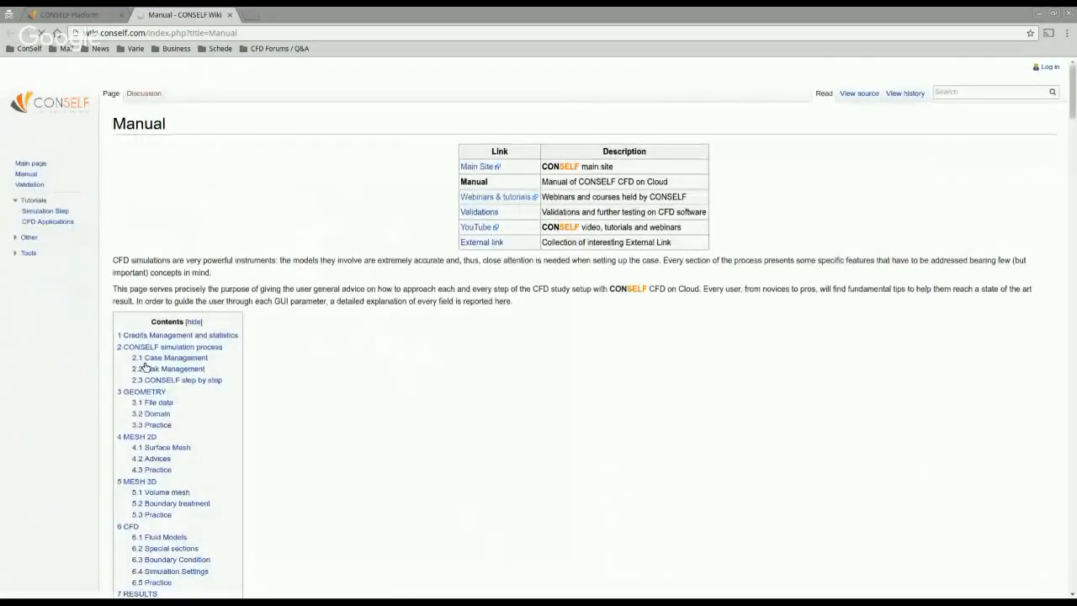
{"action": "scroll", "coordinate": [144, 367], "scroll_direction": "down", "scroll_amount": 1}
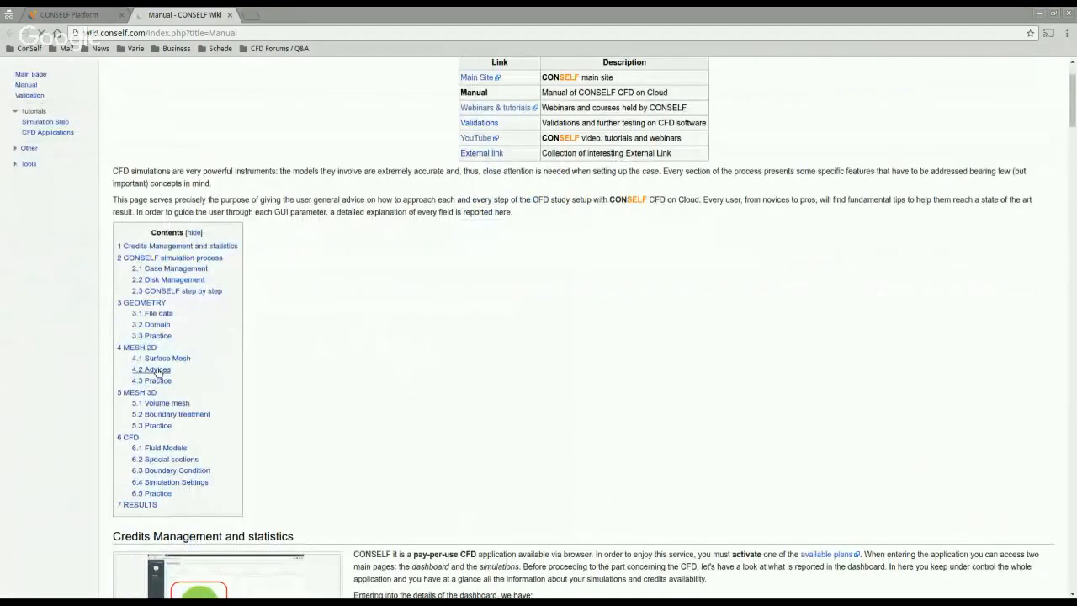
{"action": "left_click", "coordinate": [139, 392]}
{"action": "scroll", "coordinate": [294, 337], "scroll_direction": "down", "scroll_amount": 1}
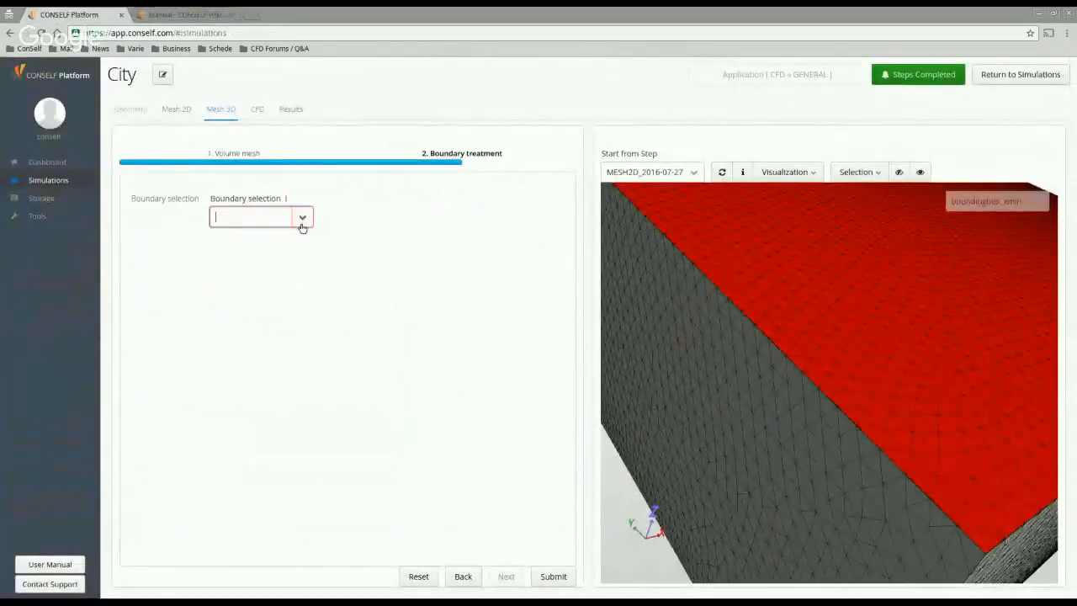
Step: Choose BuildingA as the treated boundary and check its layers number and first cell height fields
{"action": "left_click", "coordinate": [301, 220]}
{"action": "left_click", "coordinate": [268, 240]}
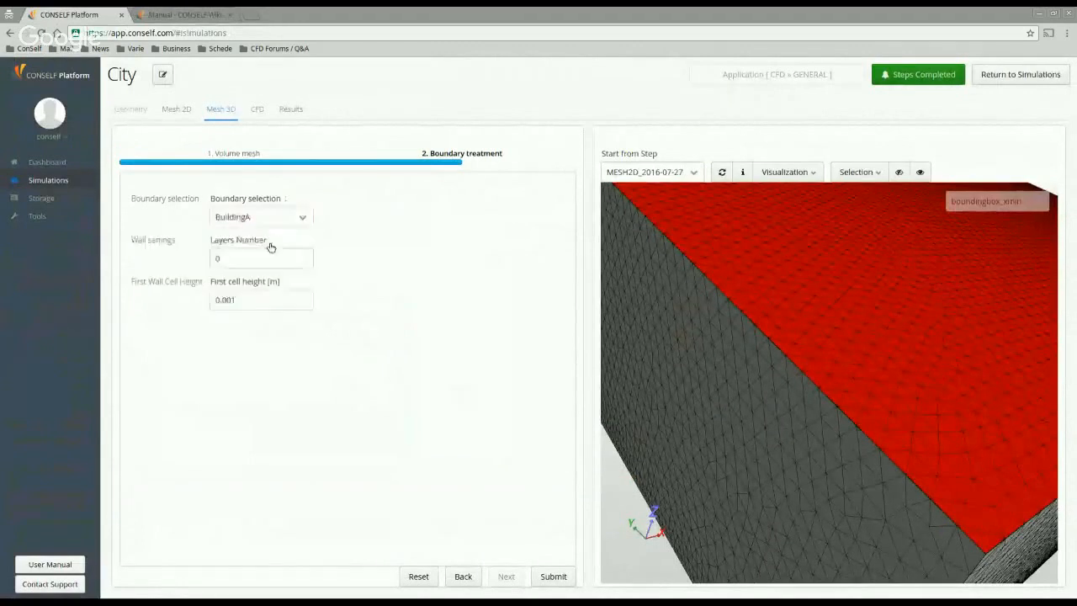
{"action": "left_click", "coordinate": [253, 260]}
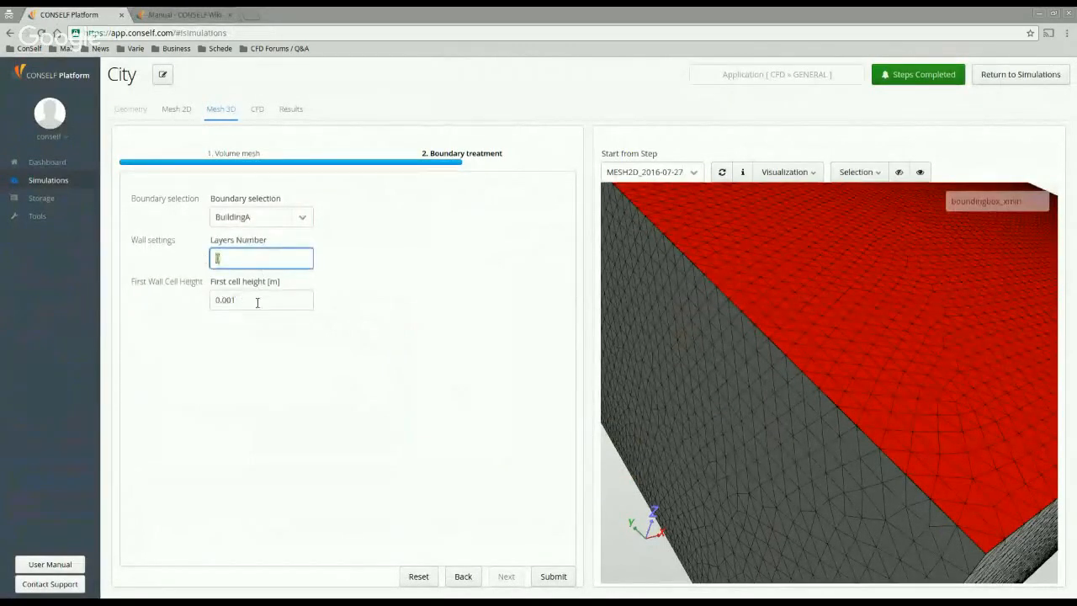
{"action": "left_click", "coordinate": [258, 302]}
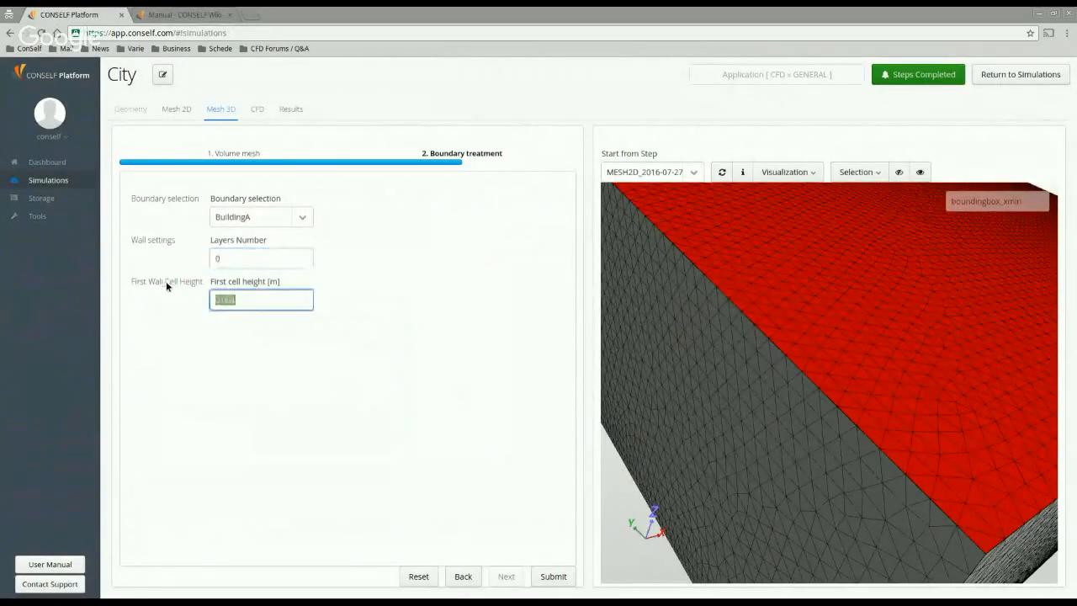
{"action": "left_click", "coordinate": [170, 15]}
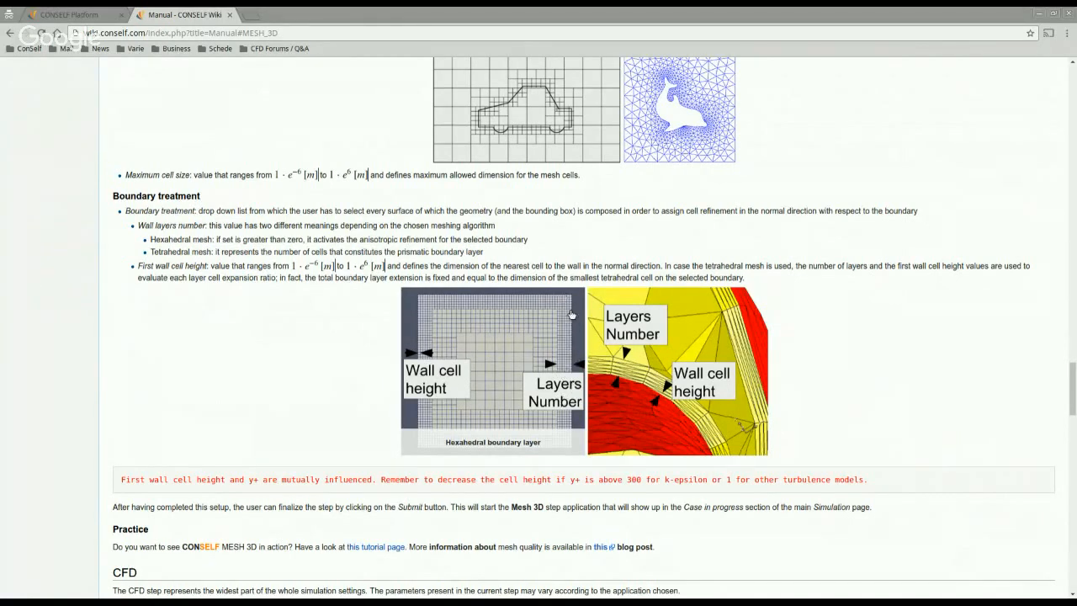
Step: After reading the wall layer and first cell height guidance, go back to the CONSELF Platform tab
{"action": "left_click", "coordinate": [99, 15]}
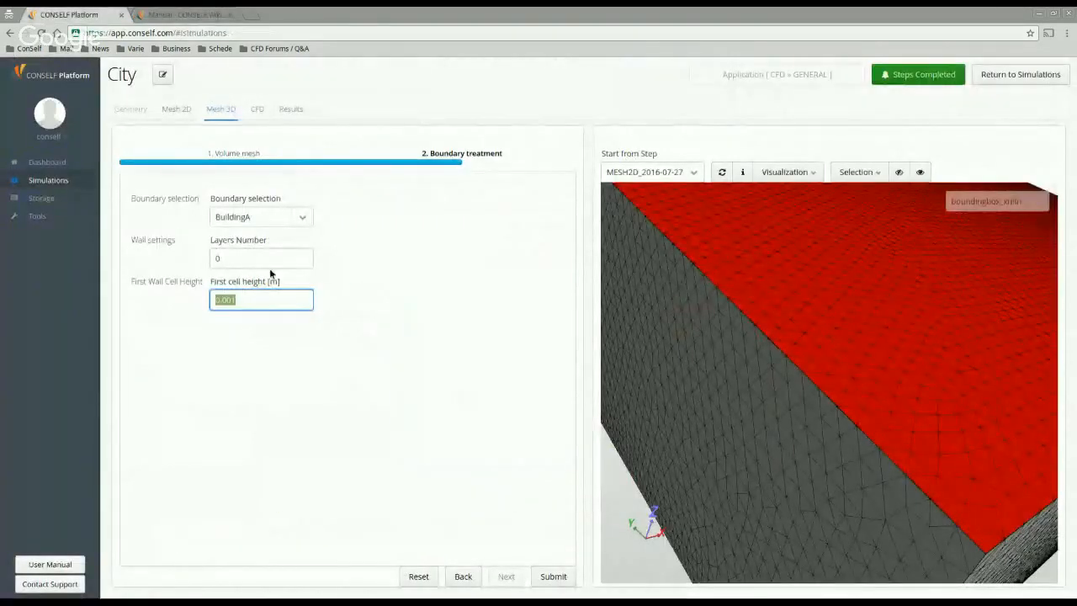
Step: Enter 3 wall layers and a first cell height of 1 for BuildingA, then go to CFD
{"action": "key", "text": "shift+Tab"}
{"action": "type", "text": "3"}
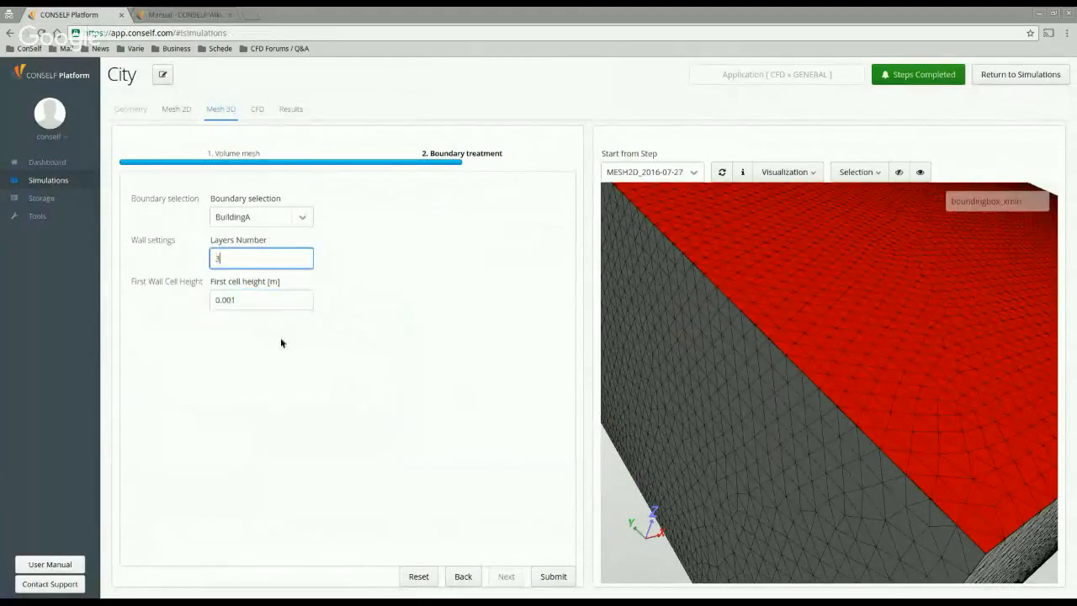
{"action": "key", "text": "Tab"}
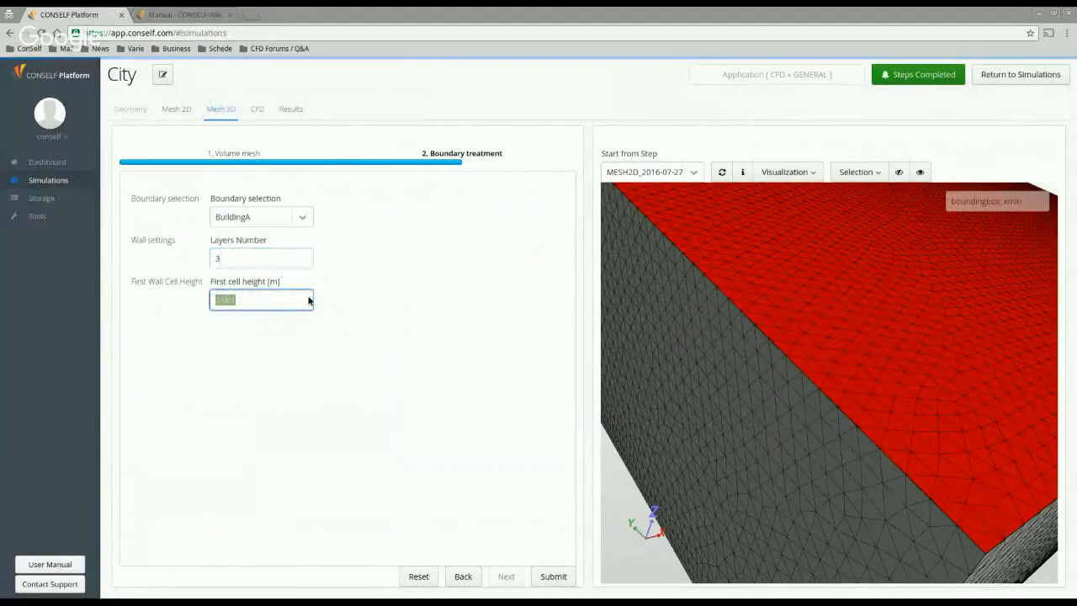
{"action": "type", "text": "1"}
{"action": "left_click", "coordinate": [307, 243]}
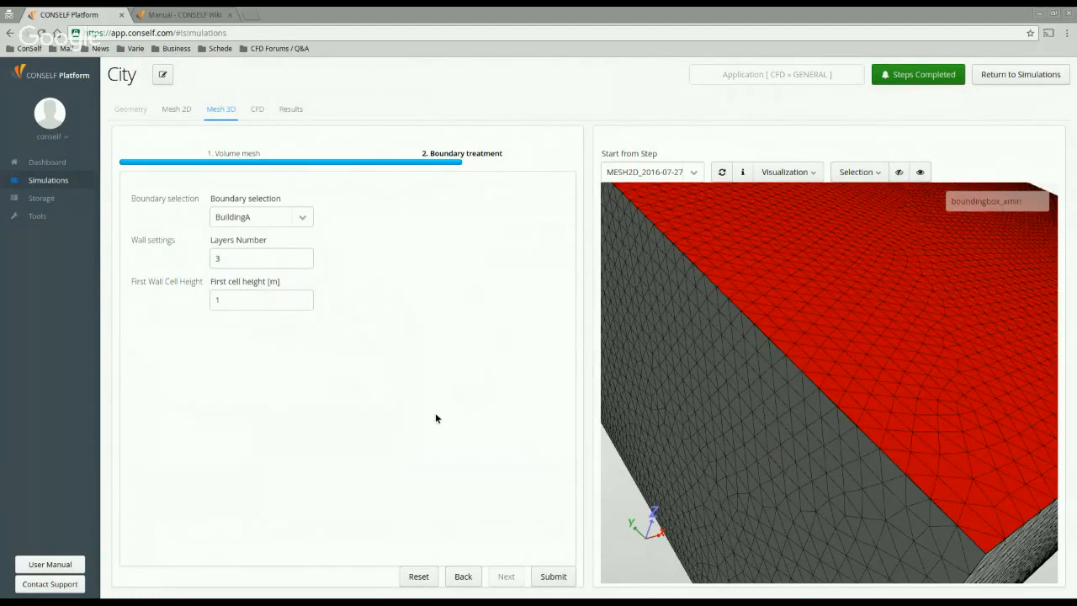
{"action": "left_click", "coordinate": [258, 109]}
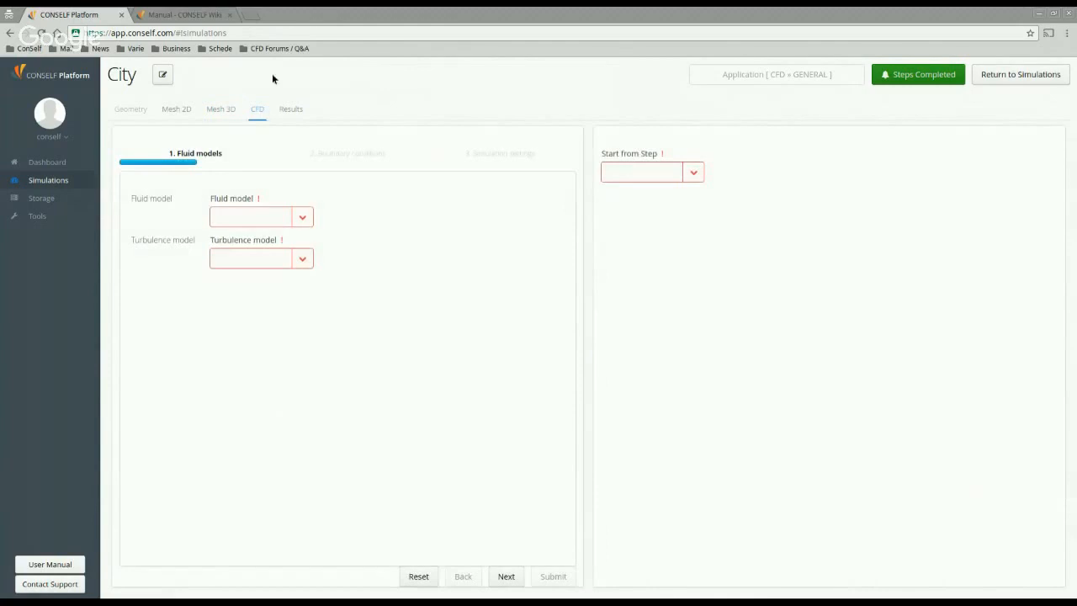
Step: Start the CFD step from MESH3D_2016-07-27_16:12 and rotate the loaded domain box to inspect it
{"action": "left_click", "coordinate": [693, 172]}
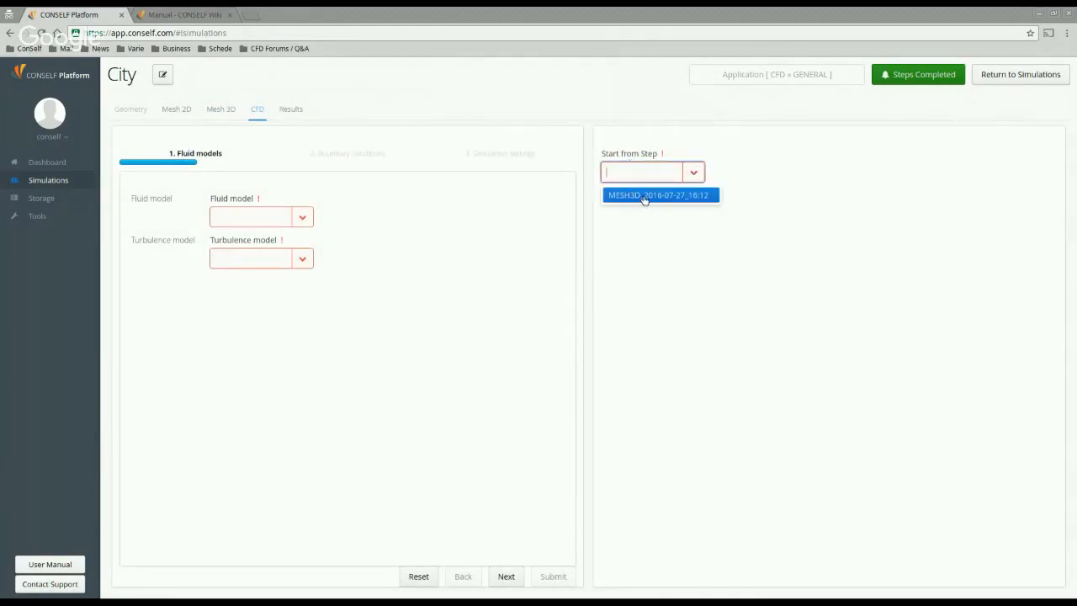
{"action": "left_click", "coordinate": [644, 196]}
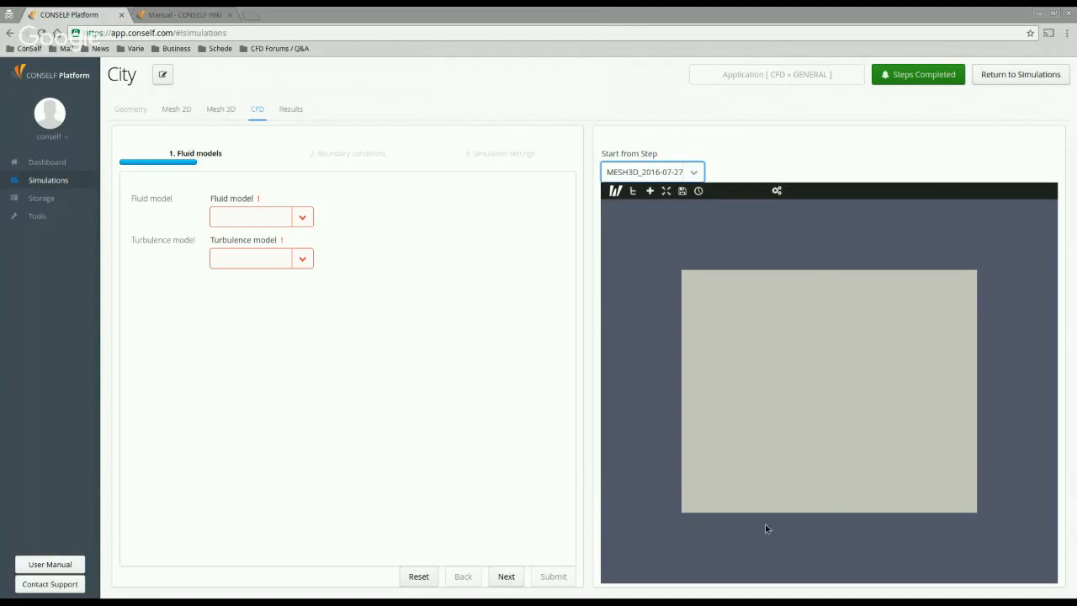
{"action": "left_click_drag", "start_coordinate": [807, 518], "coordinate": [705, 288]}
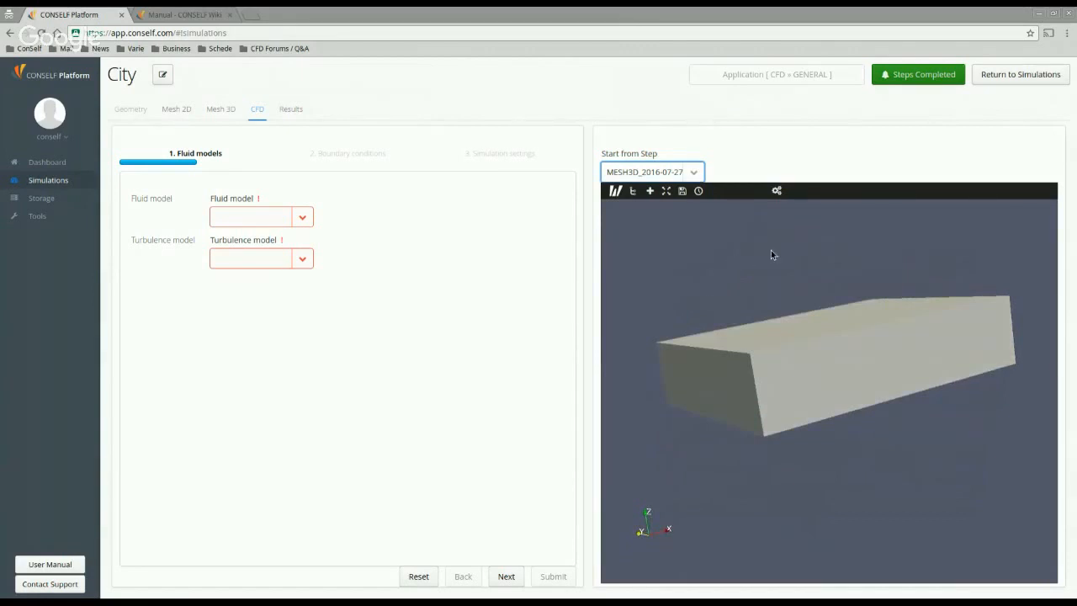
{"action": "left_click_drag", "start_coordinate": [771, 251], "coordinate": [797, 269]}
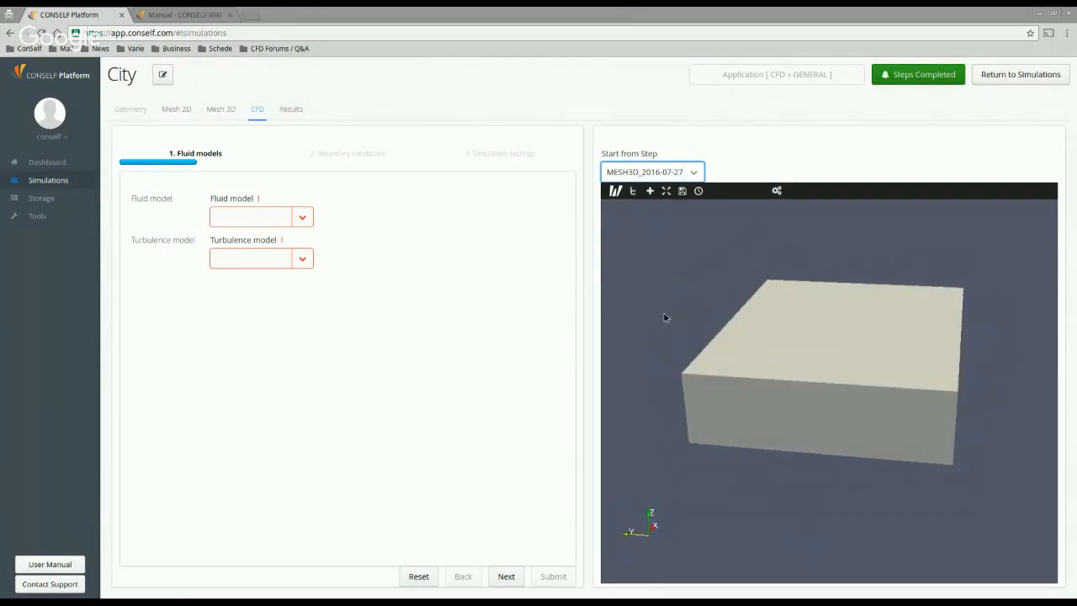
{"action": "left_click_drag", "start_coordinate": [664, 317], "coordinate": [732, 327]}
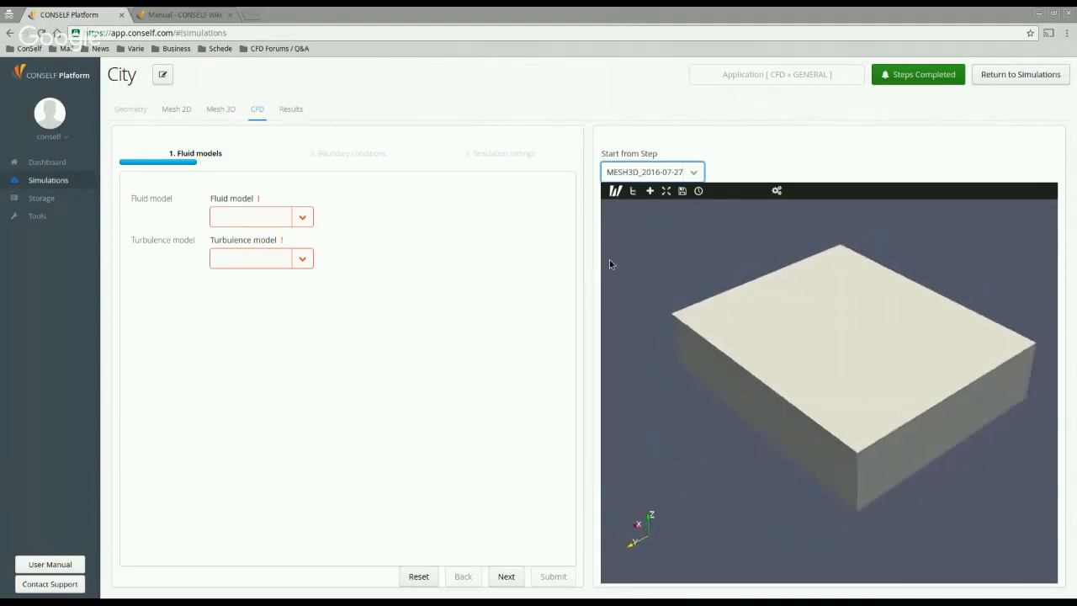
Step: Check the system.foam mesh statistics, noting the cell count of 298083
{"action": "left_click", "coordinate": [615, 191]}
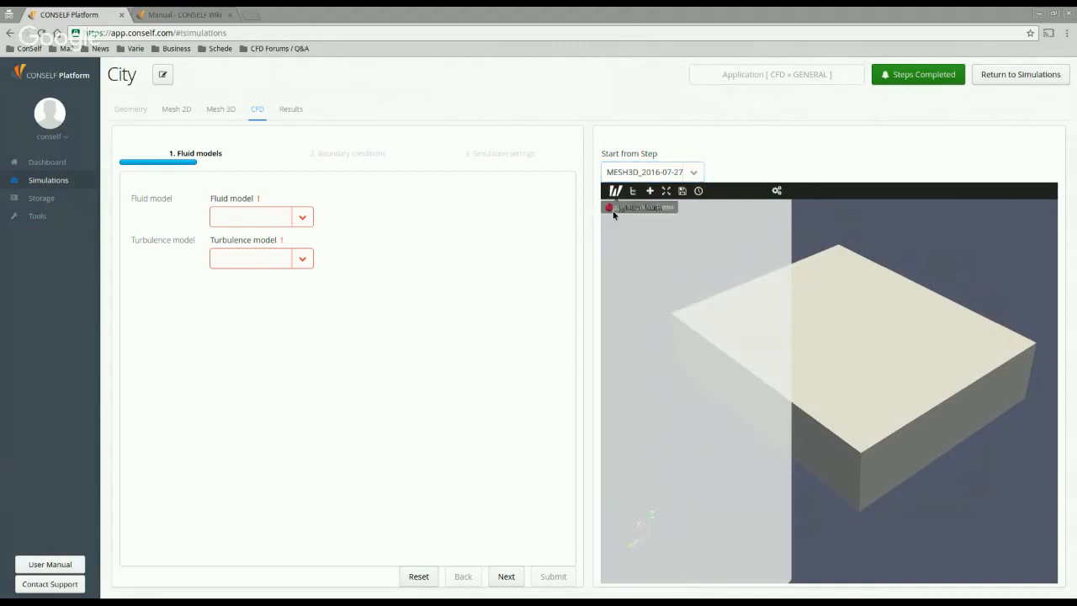
{"action": "left_click", "coordinate": [632, 213]}
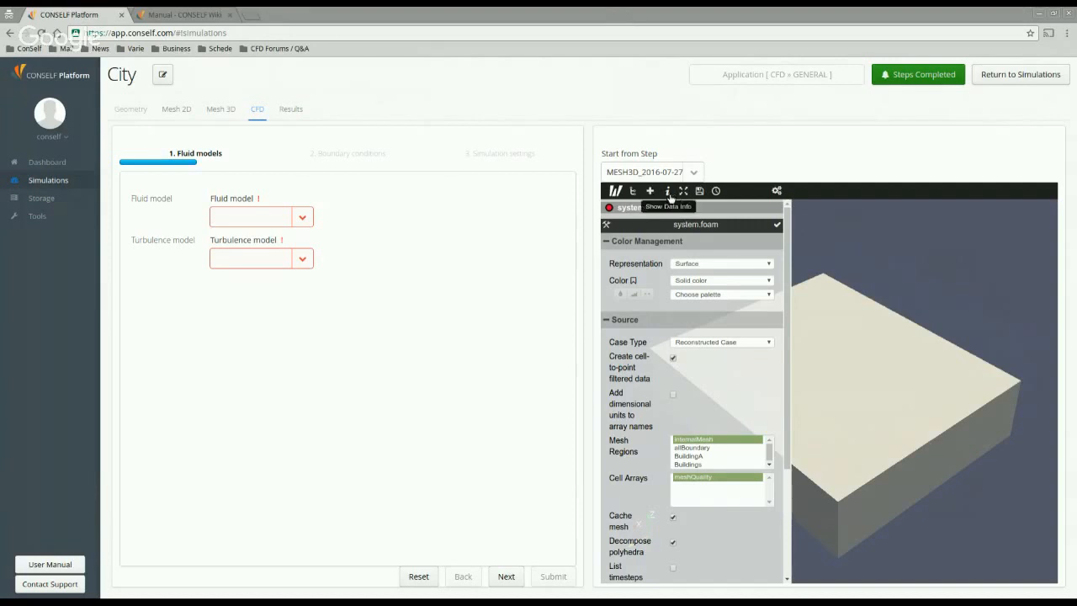
{"action": "left_click", "coordinate": [670, 196]}
{"action": "left_click_drag", "start_coordinate": [667, 254], "coordinate": [705, 255]}
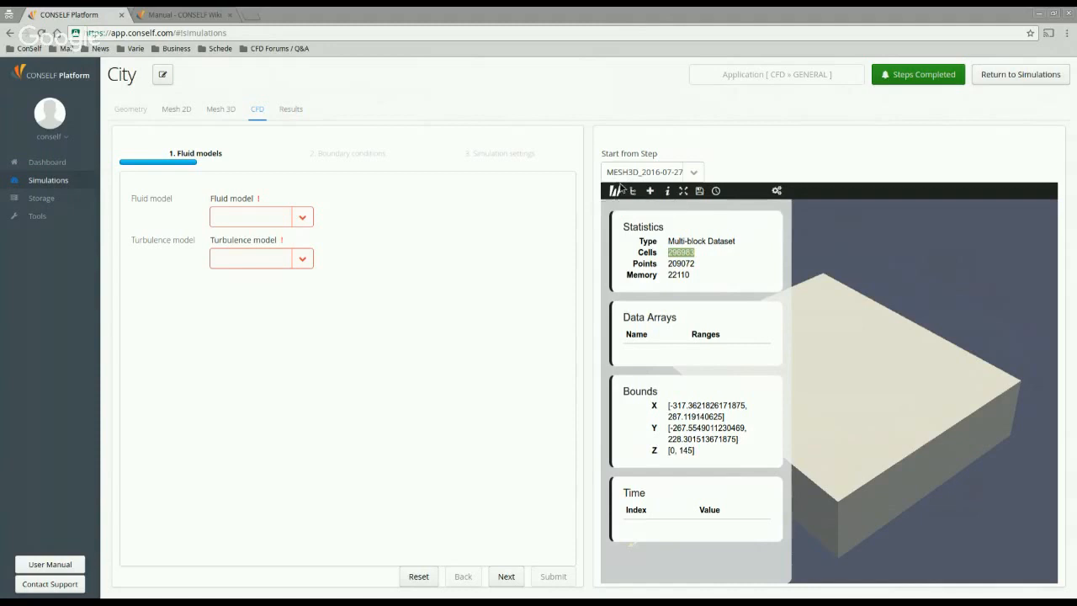
{"action": "left_click", "coordinate": [622, 192]}
{"action": "left_click", "coordinate": [623, 193]}
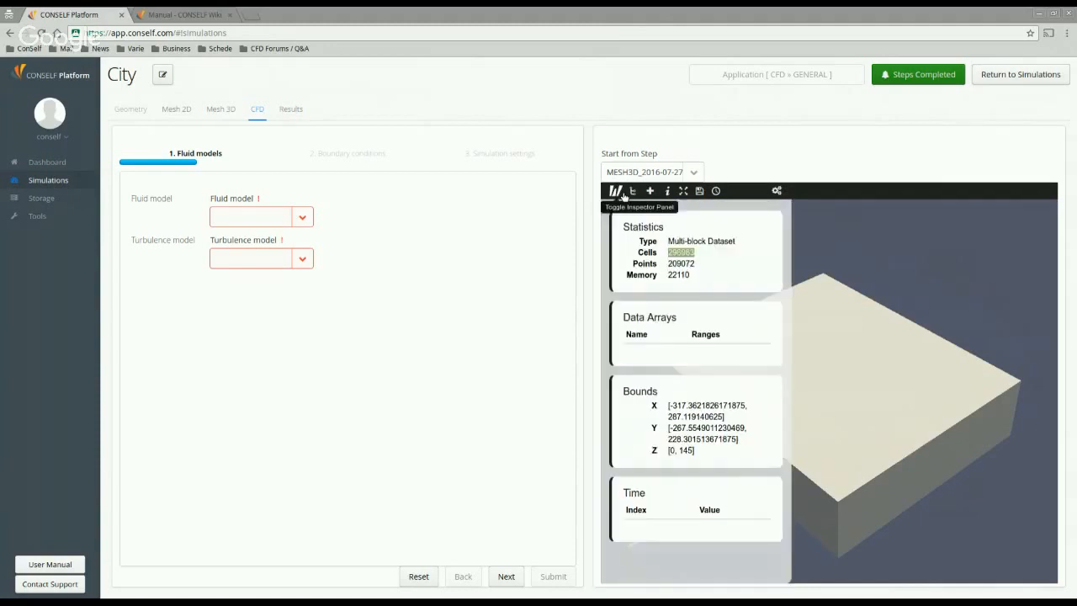
{"action": "left_click", "coordinate": [633, 192]}
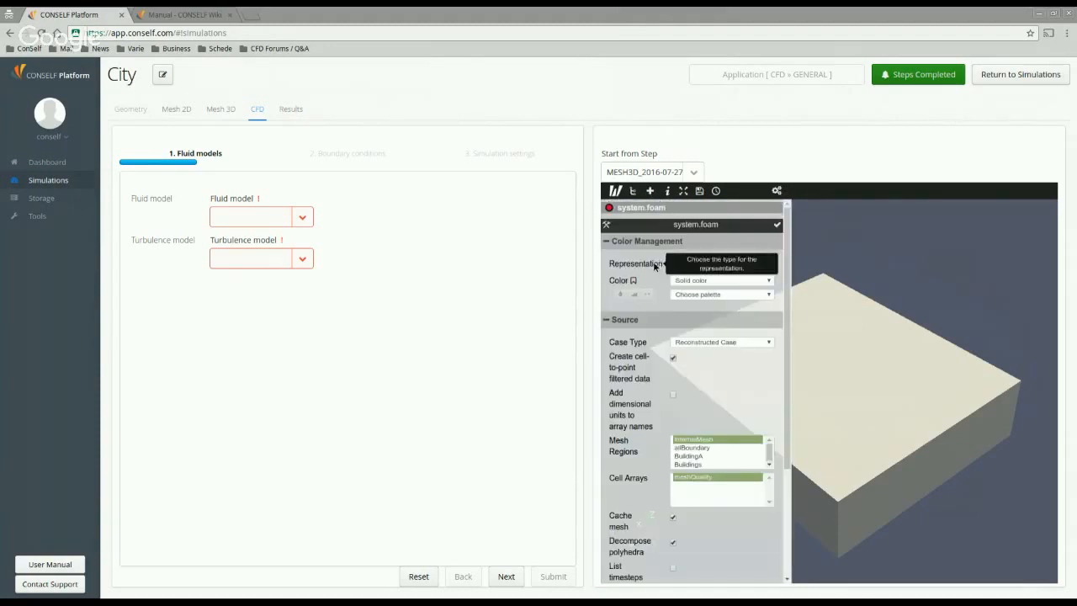
Step: Add a Clip filter shown as Surface With Edges and apply it
{"action": "left_click", "coordinate": [649, 191]}
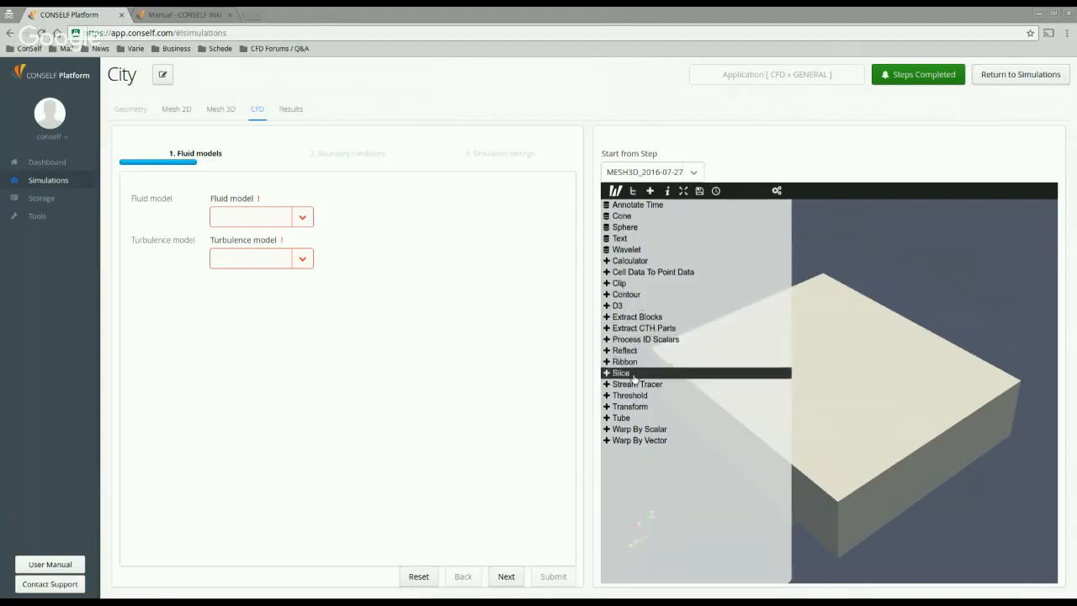
{"action": "left_click", "coordinate": [635, 284]}
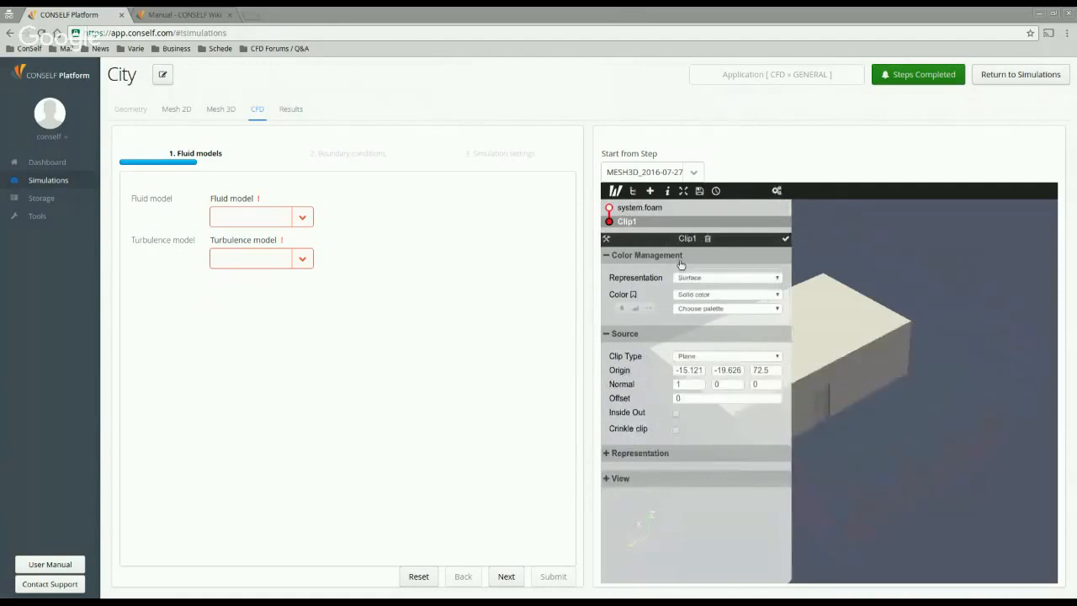
{"action": "left_click", "coordinate": [697, 279]}
{"action": "left_click", "coordinate": [710, 322]}
{"action": "left_click", "coordinate": [785, 240]}
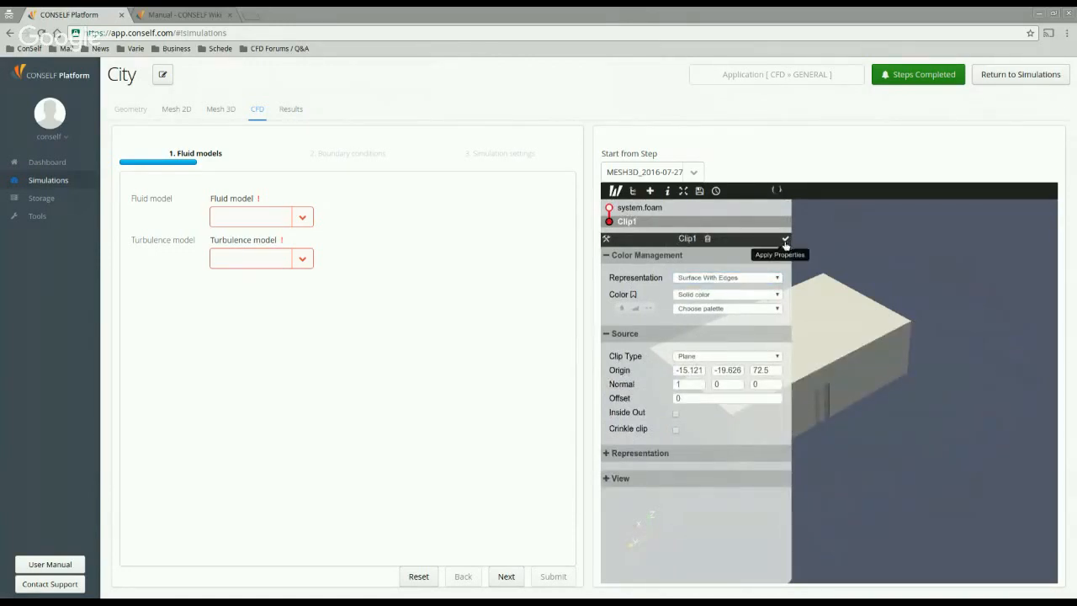
{"action": "left_click", "coordinate": [617, 191]}
Step: Rotate and zoom the view to inspect the clipped mesh's finer cells near the buildings
{"action": "left_click_drag", "start_coordinate": [757, 341], "coordinate": [844, 441]}
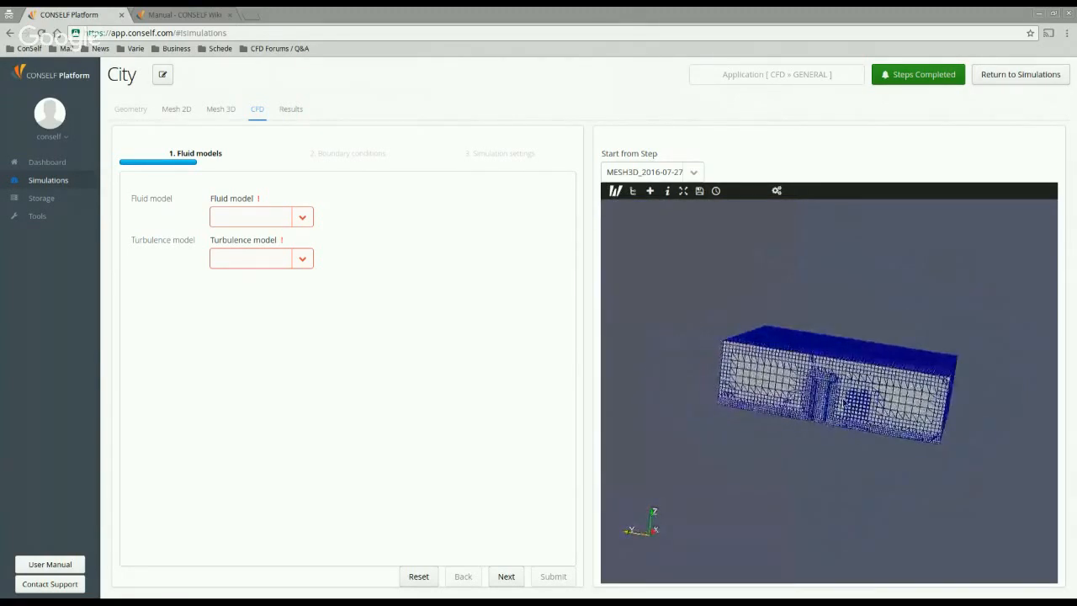
{"action": "scroll", "coordinate": [799, 379], "scroll_direction": "up", "scroll_amount": 3}
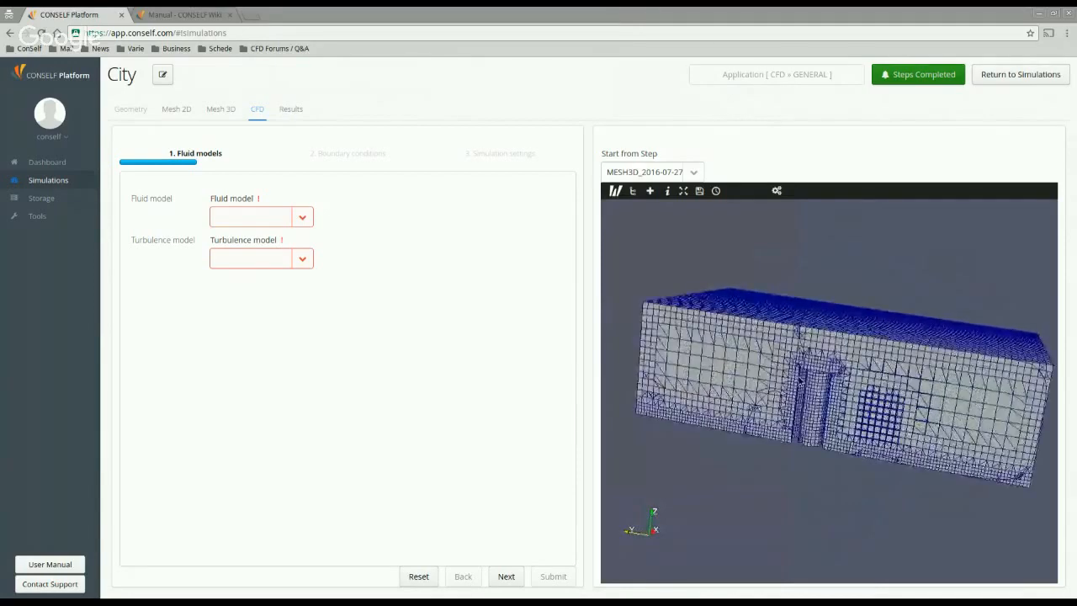
{"action": "scroll", "coordinate": [799, 380], "scroll_direction": "up", "scroll_amount": 2}
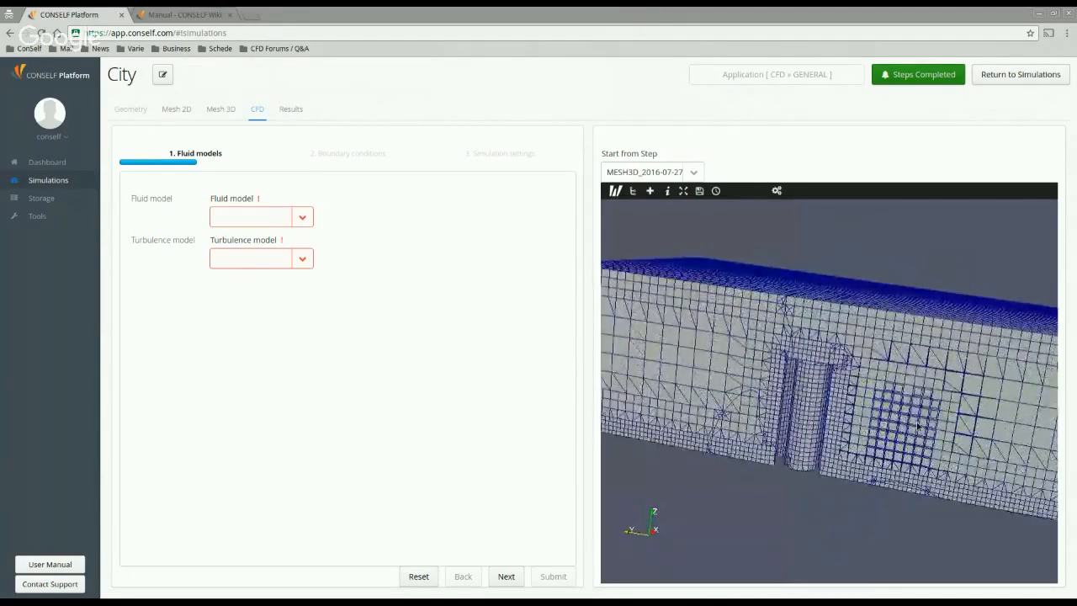
{"action": "scroll", "coordinate": [762, 435], "scroll_direction": "down", "scroll_amount": 2}
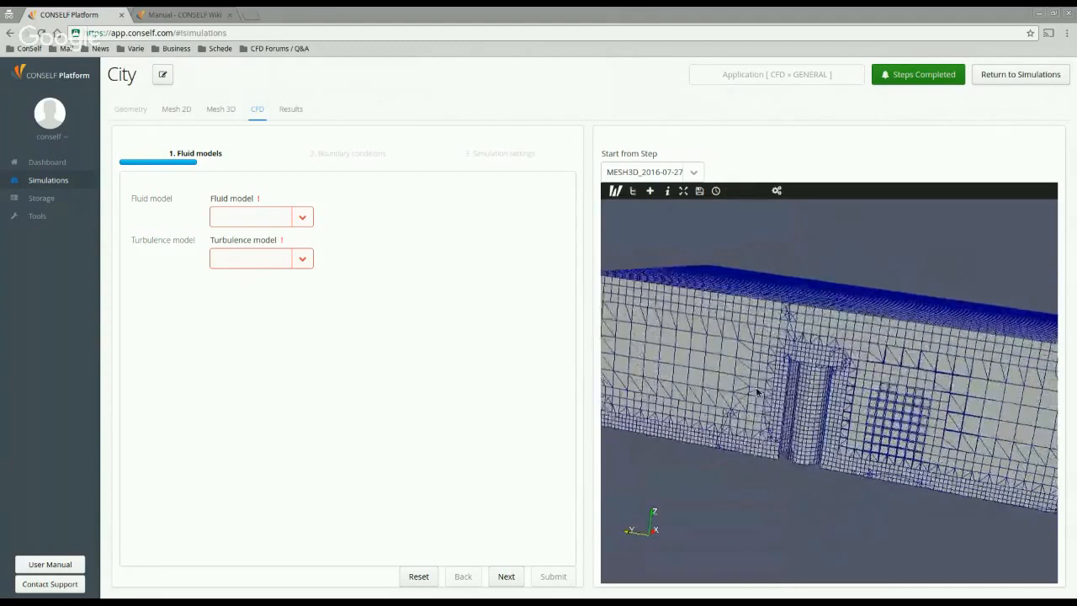
{"action": "scroll", "coordinate": [761, 374], "scroll_direction": "down", "scroll_amount": 3}
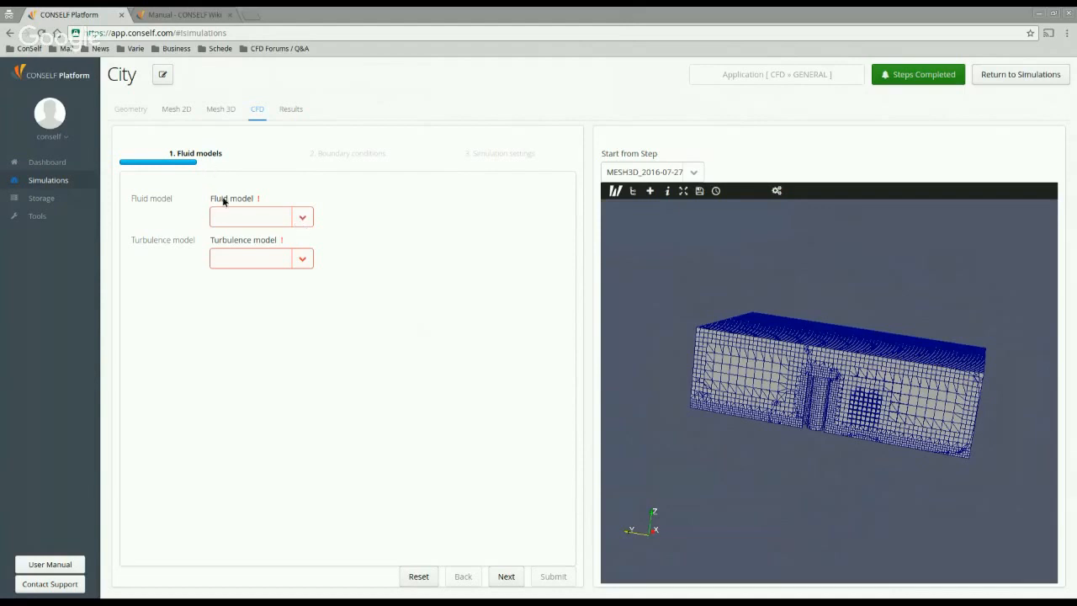
Step: Choose an Incompressible fluid model with Spalart-Allmaras turbulence
{"action": "left_click", "coordinate": [313, 223]}
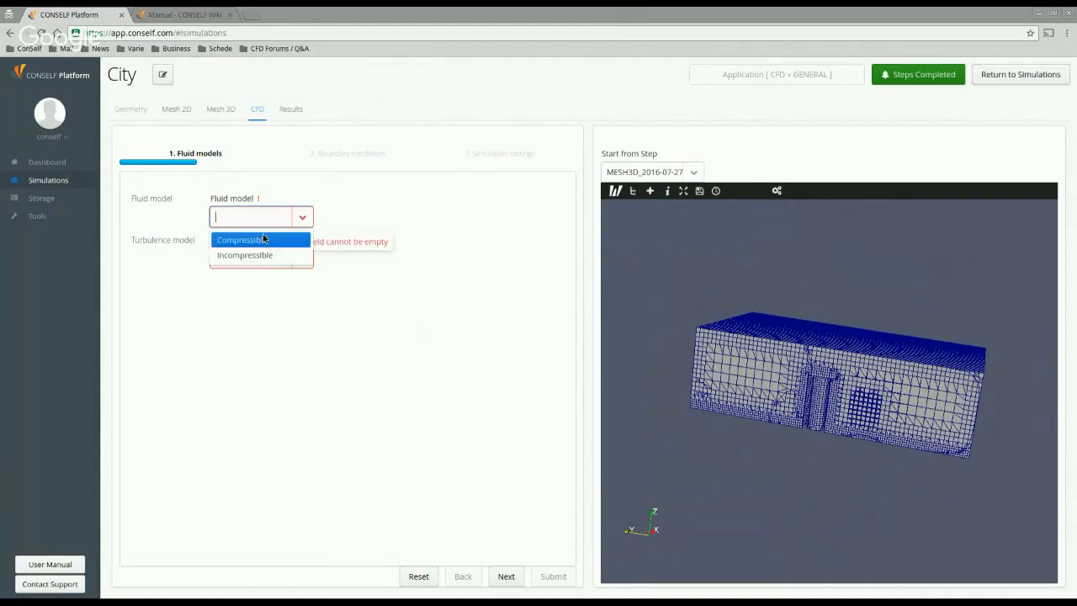
{"action": "left_click", "coordinate": [293, 257]}
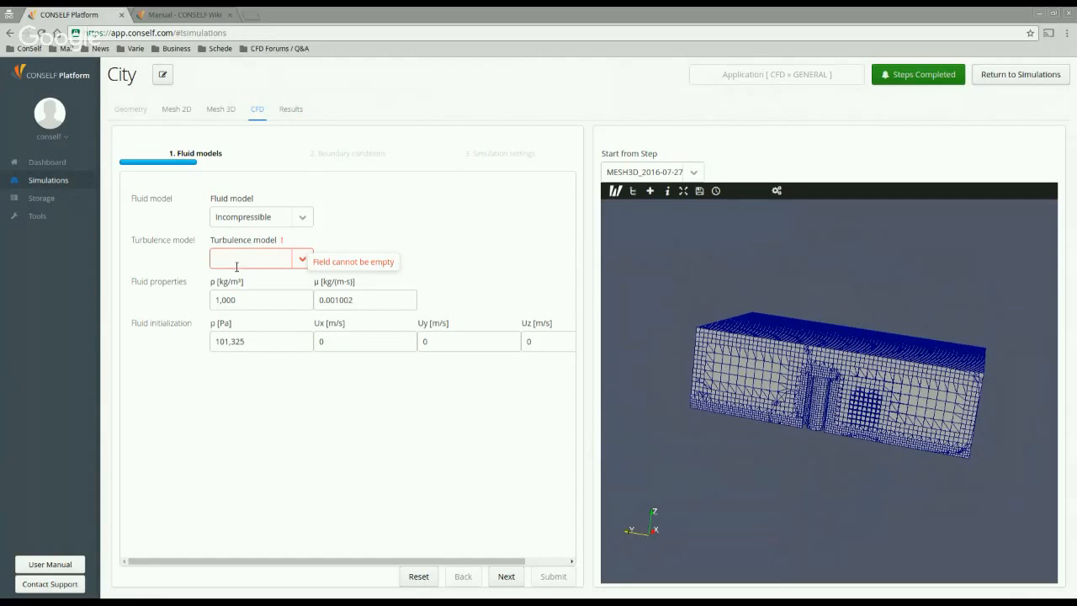
{"action": "left_click", "coordinate": [305, 261]}
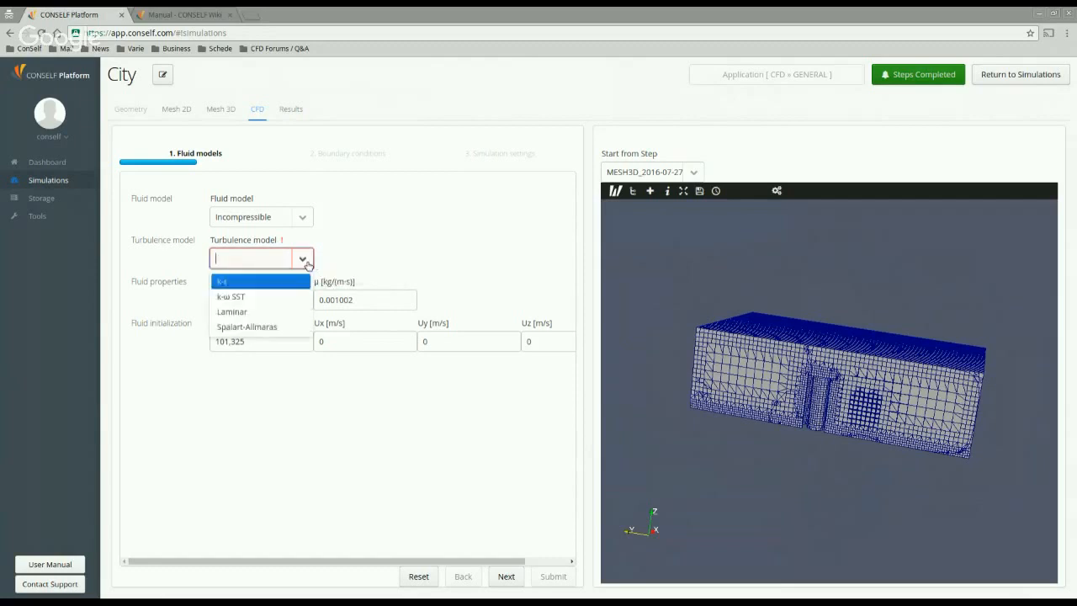
{"action": "left_click", "coordinate": [284, 330]}
Step: Set density to 1.225 and viscosity to 0.0000177
{"action": "left_click_drag", "start_coordinate": [259, 301], "coordinate": [149, 299]}
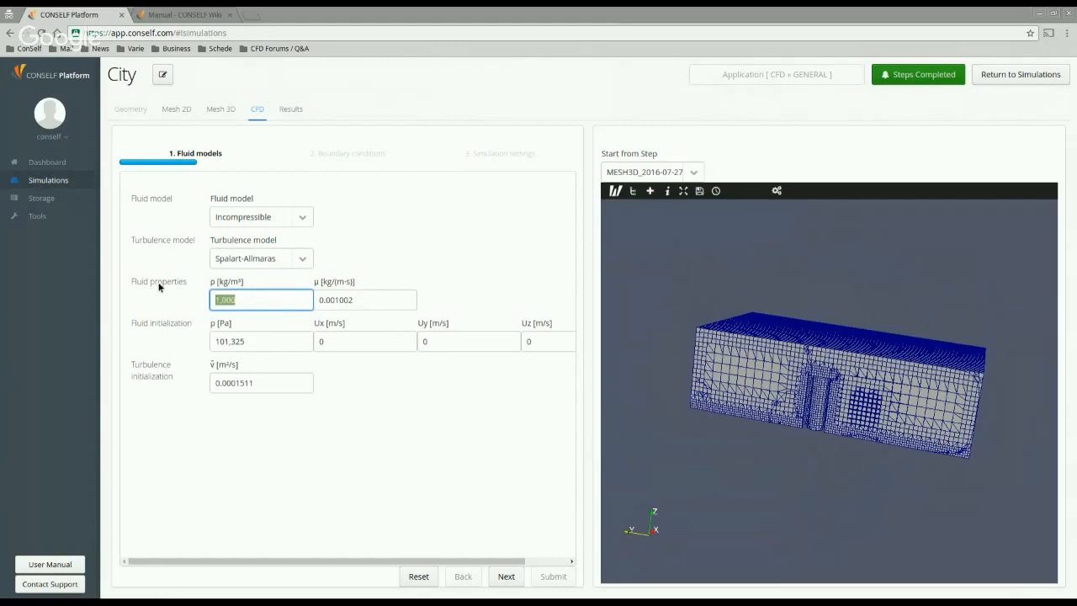
{"action": "left_click", "coordinate": [159, 287]}
{"action": "double_click", "coordinate": [160, 286]}
{"action": "left_click_drag", "start_coordinate": [250, 301], "coordinate": [207, 301]}
{"action": "type", "text": "1.225"}
{"action": "left_click_drag", "start_coordinate": [334, 300], "coordinate": [382, 302]}
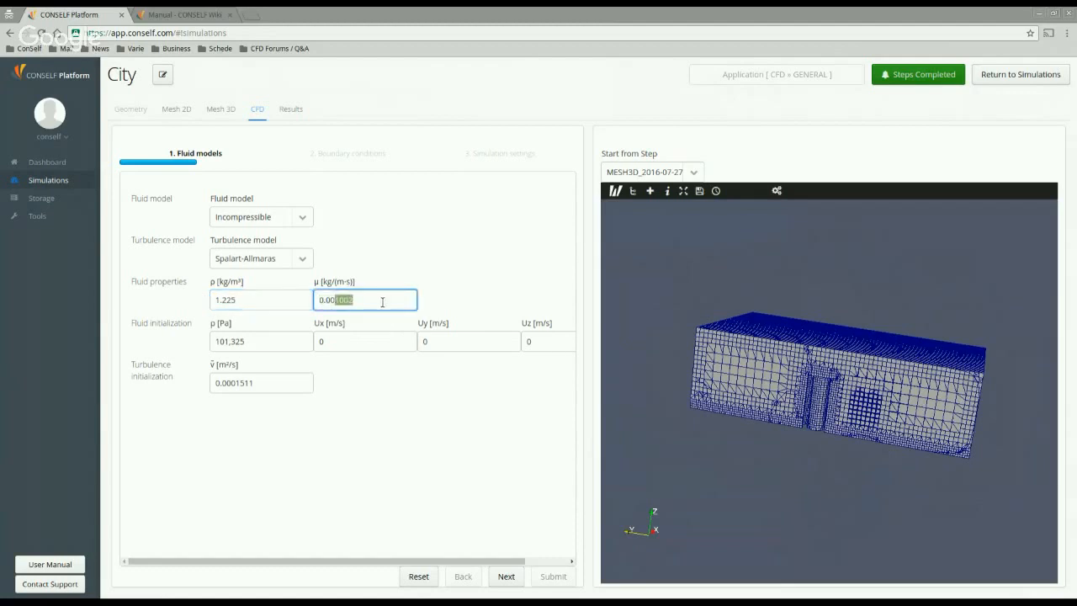
{"action": "type", "text": "00177"}
{"action": "key", "text": "ctrl+a"}
{"action": "key", "text": "ctrl+c"}
Step: Use the viscosity value 0.0000177 as the ν̃ initial value and proceed to boundary conditions
{"action": "left_click", "coordinate": [259, 348]}
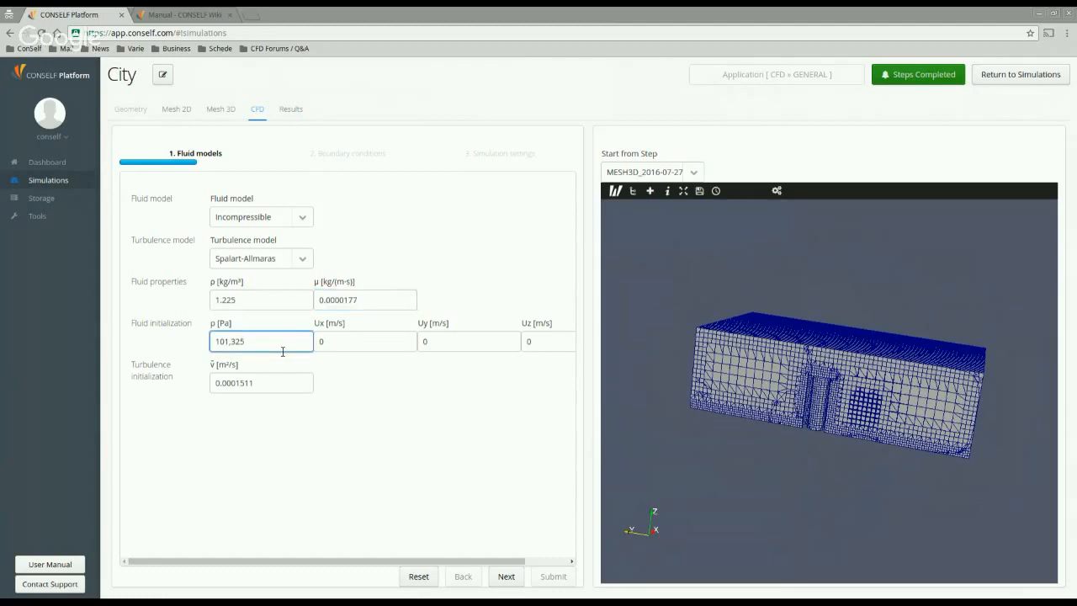
{"action": "double_click", "coordinate": [230, 347]}
{"action": "left_click", "coordinate": [339, 347]}
{"action": "left_click", "coordinate": [520, 343]}
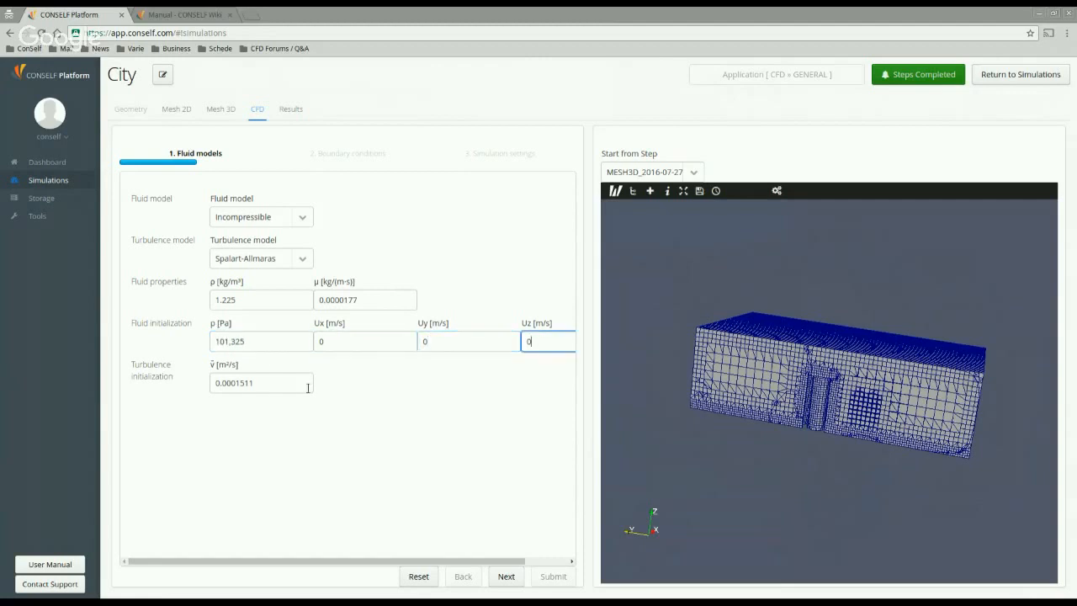
{"action": "left_click_drag", "start_coordinate": [308, 385], "coordinate": [159, 379]}
{"action": "key", "text": "ctrl+v"}
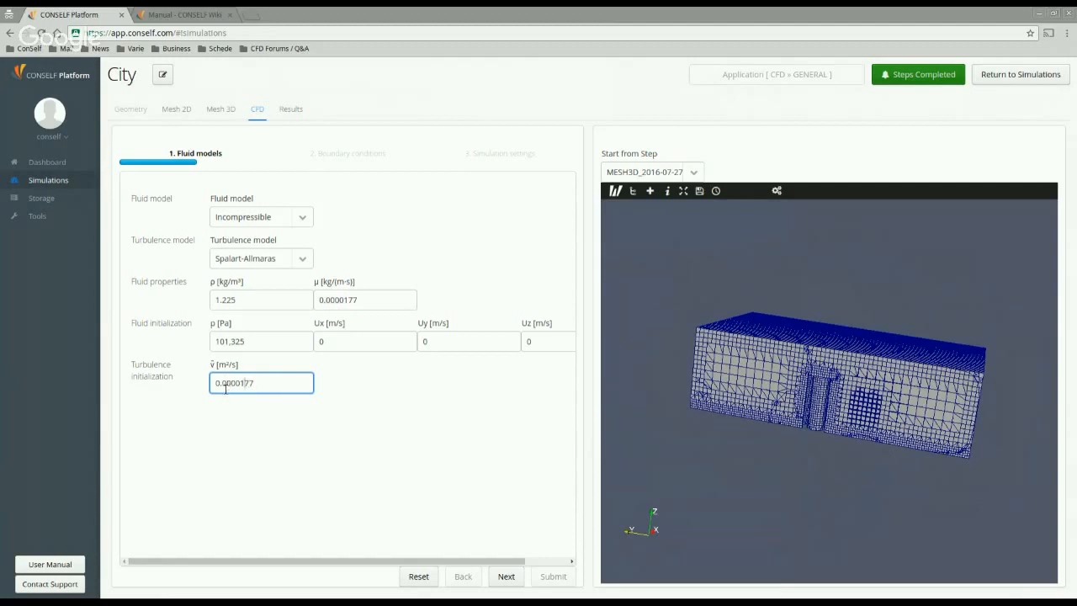
{"action": "double_click", "coordinate": [226, 389]}
{"action": "left_click_drag", "start_coordinate": [374, 305], "coordinate": [313, 305]}
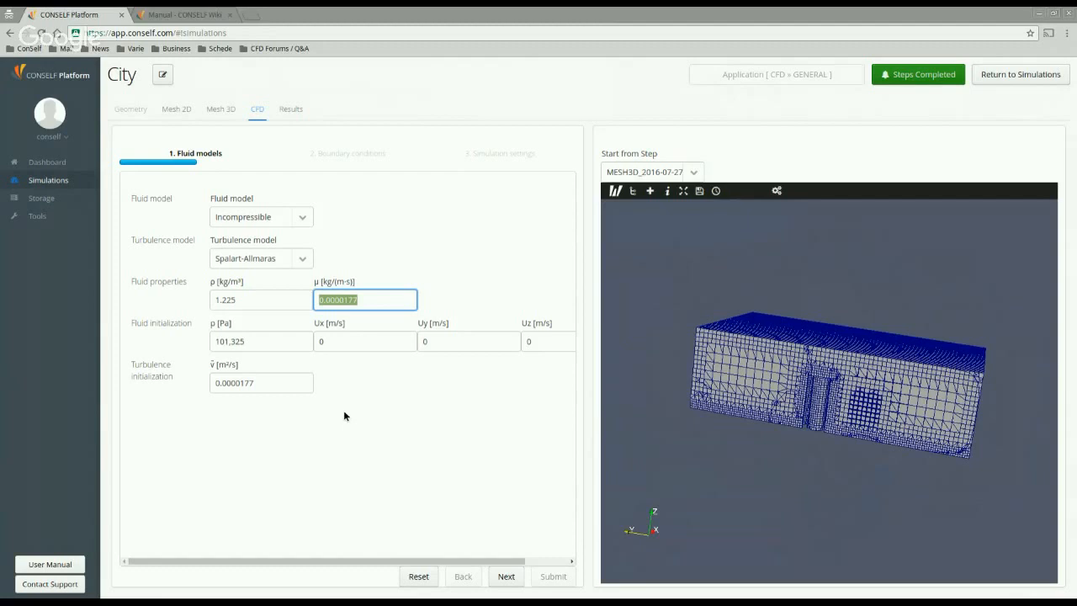
{"action": "left_click", "coordinate": [516, 582]}
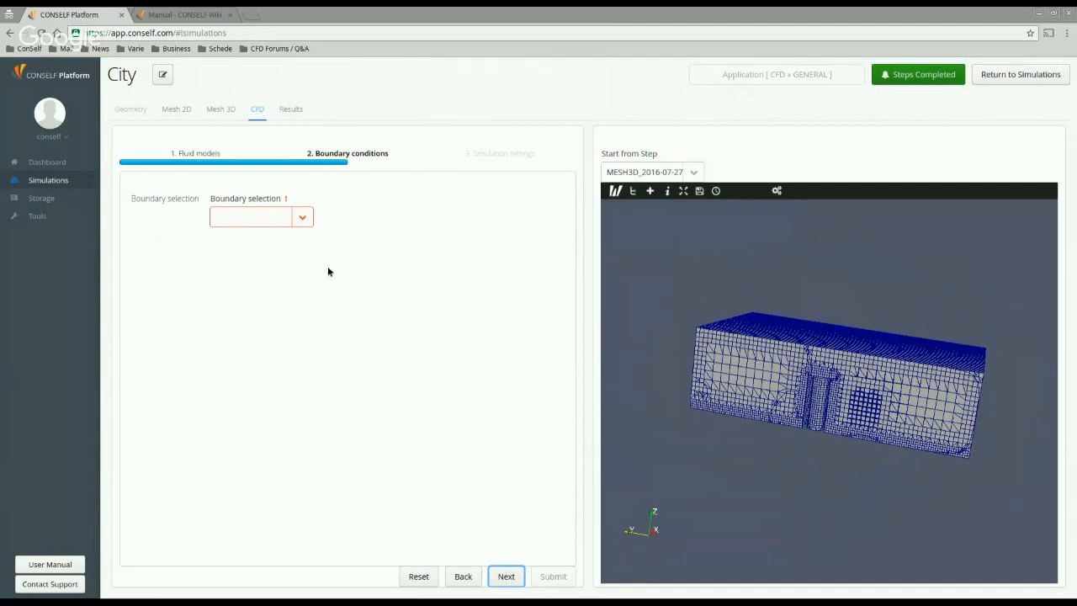
Step: Browse the boundary list and make boundingbox_ymin a SYMMETRY boundary
{"action": "left_click", "coordinate": [303, 217]}
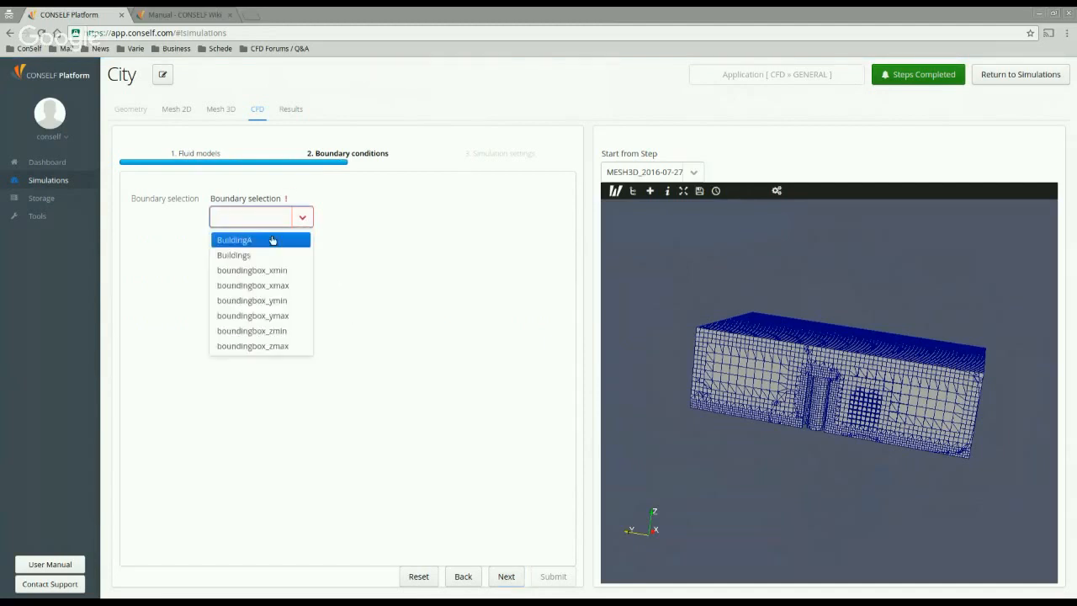
{"action": "left_click", "coordinate": [403, 246]}
{"action": "left_click", "coordinate": [314, 225]}
{"action": "left_click", "coordinate": [274, 242]}
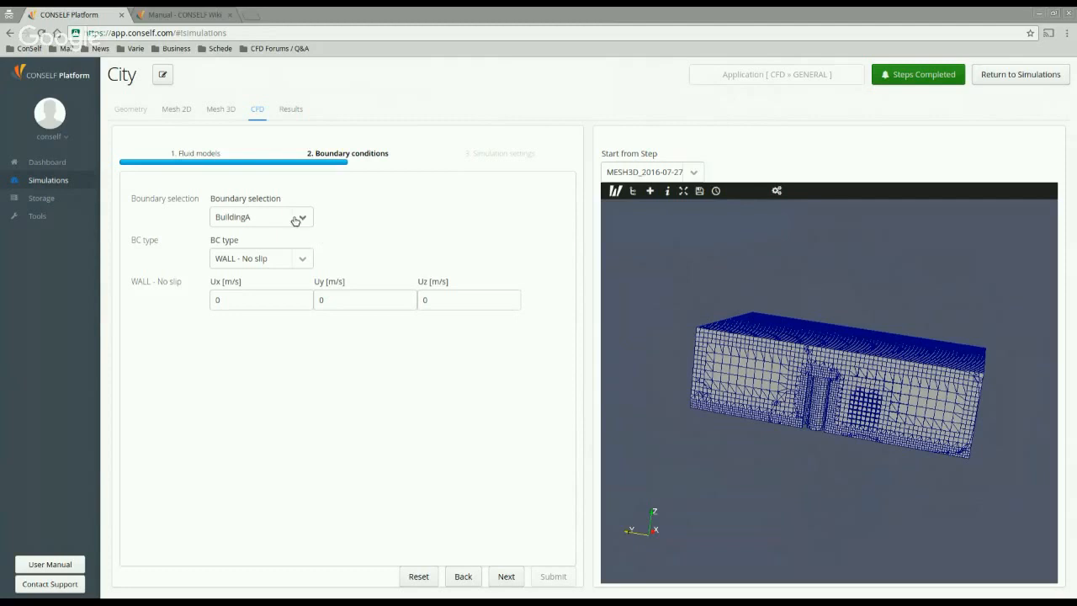
{"action": "left_click", "coordinate": [295, 218]}
{"action": "left_click", "coordinate": [241, 251]}
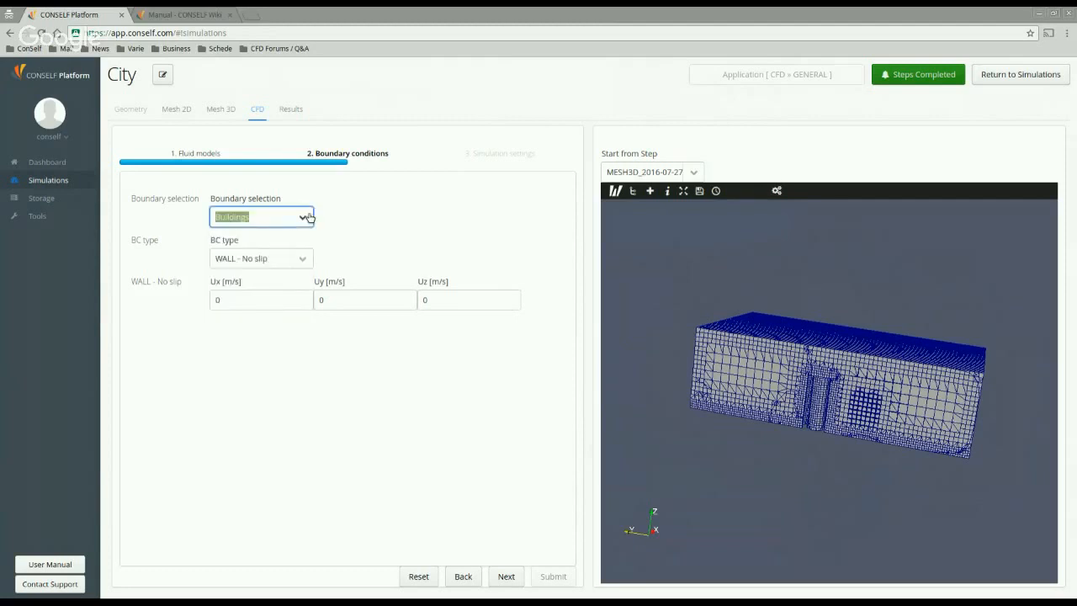
{"action": "left_click", "coordinate": [309, 218]}
{"action": "left_click", "coordinate": [282, 333]}
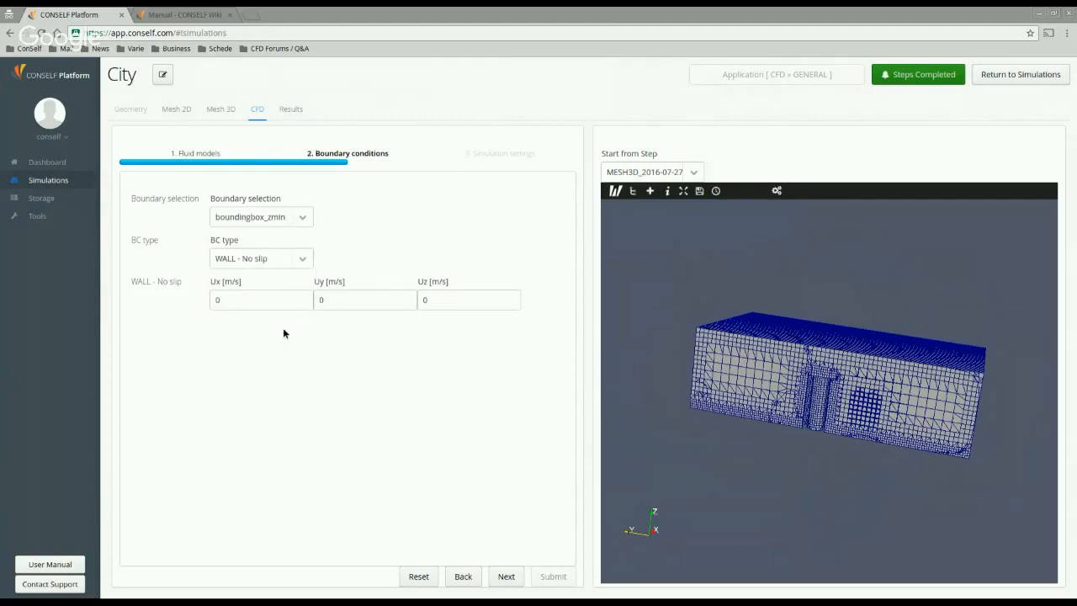
{"action": "left_click", "coordinate": [308, 218]}
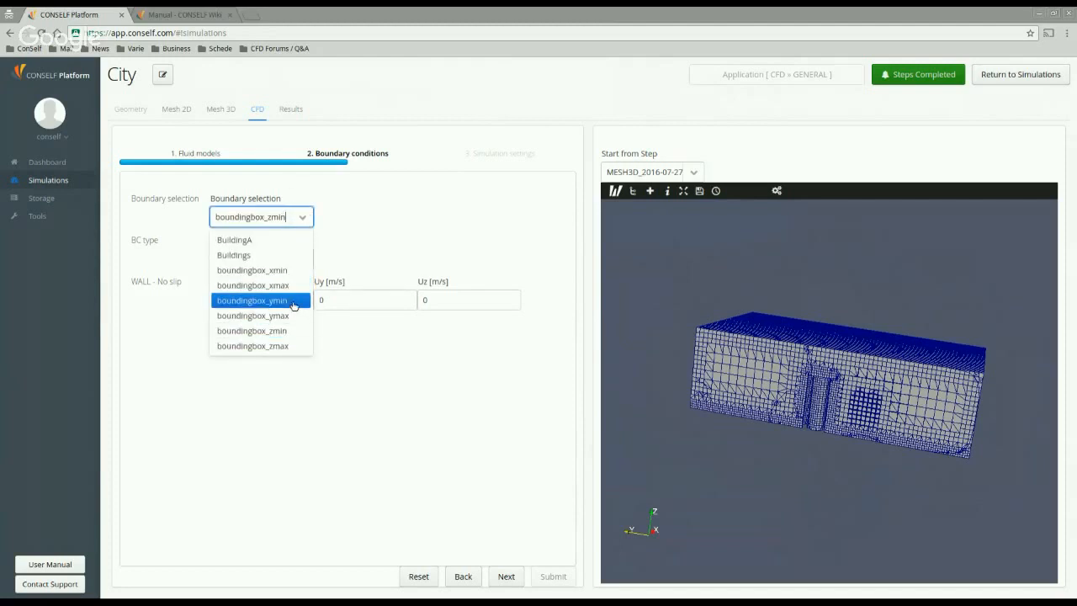
{"action": "left_click", "coordinate": [295, 306]}
{"action": "left_click", "coordinate": [299, 261]}
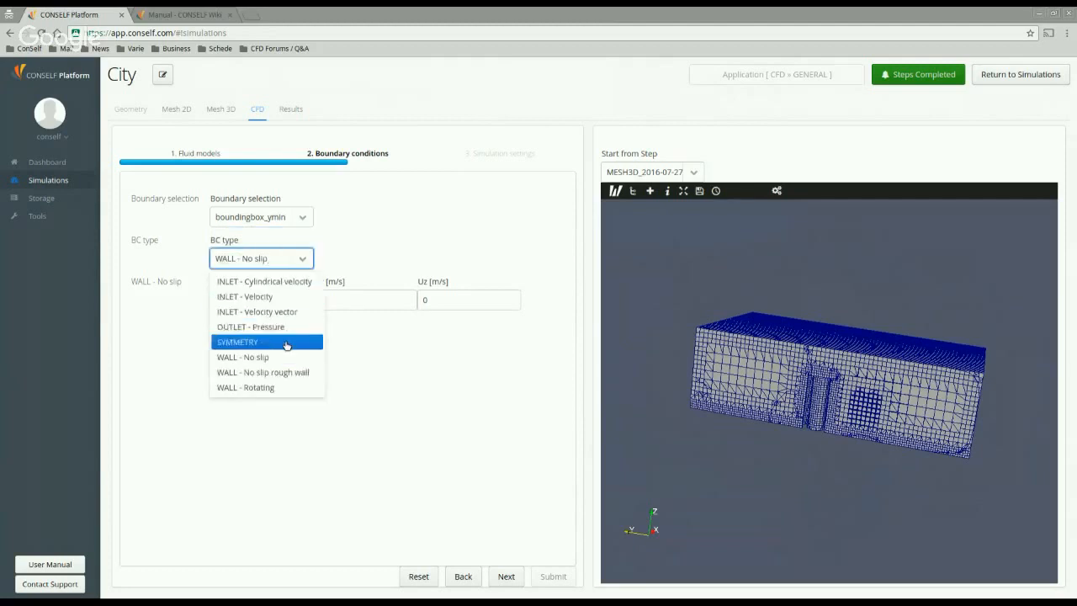
{"action": "left_click", "coordinate": [279, 341]}
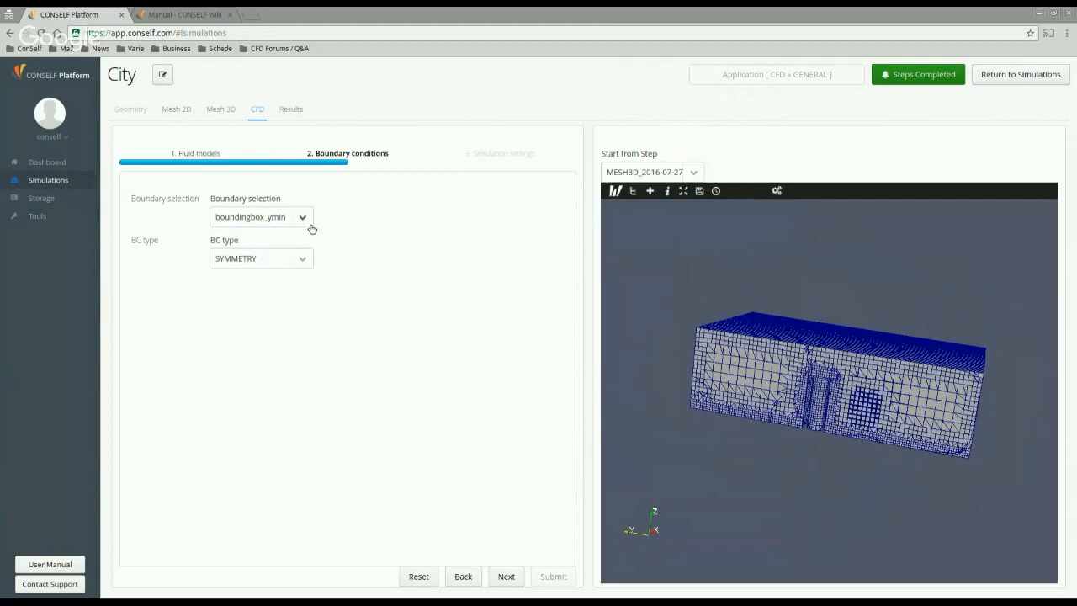
Step: Make boundingbox_ymax and boundingbox_zmax symmetry boundaries
{"action": "left_click", "coordinate": [308, 224]}
{"action": "left_click", "coordinate": [290, 318]}
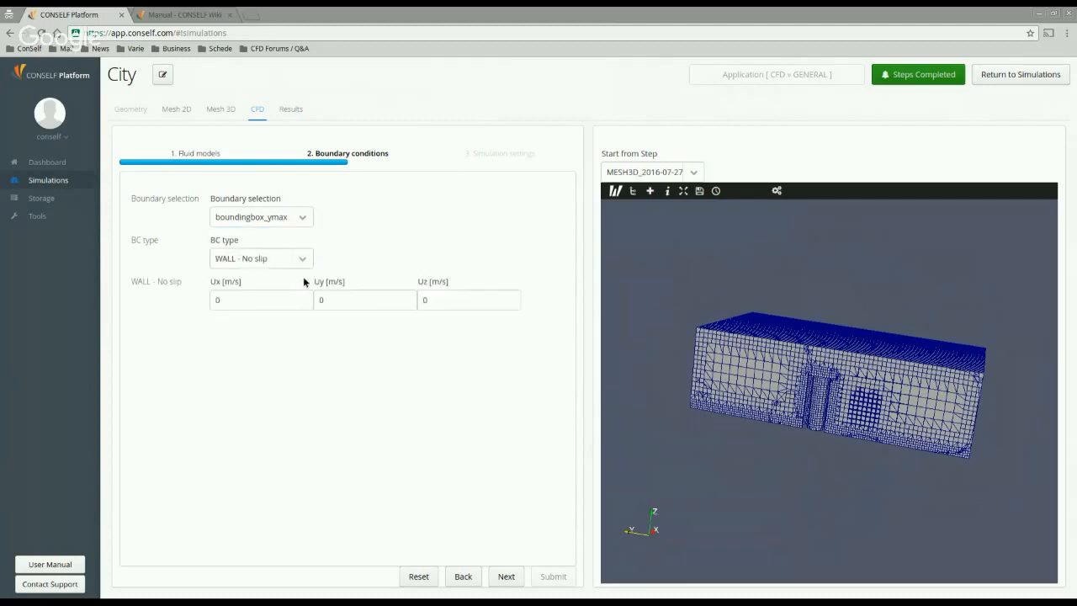
{"action": "left_click", "coordinate": [305, 260]}
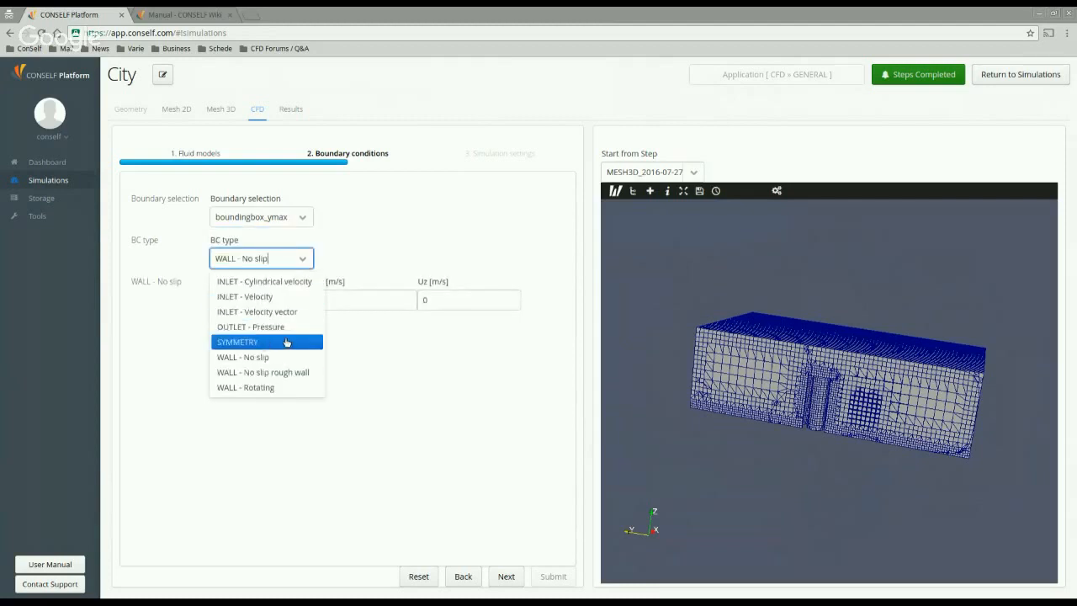
{"action": "left_click", "coordinate": [288, 344]}
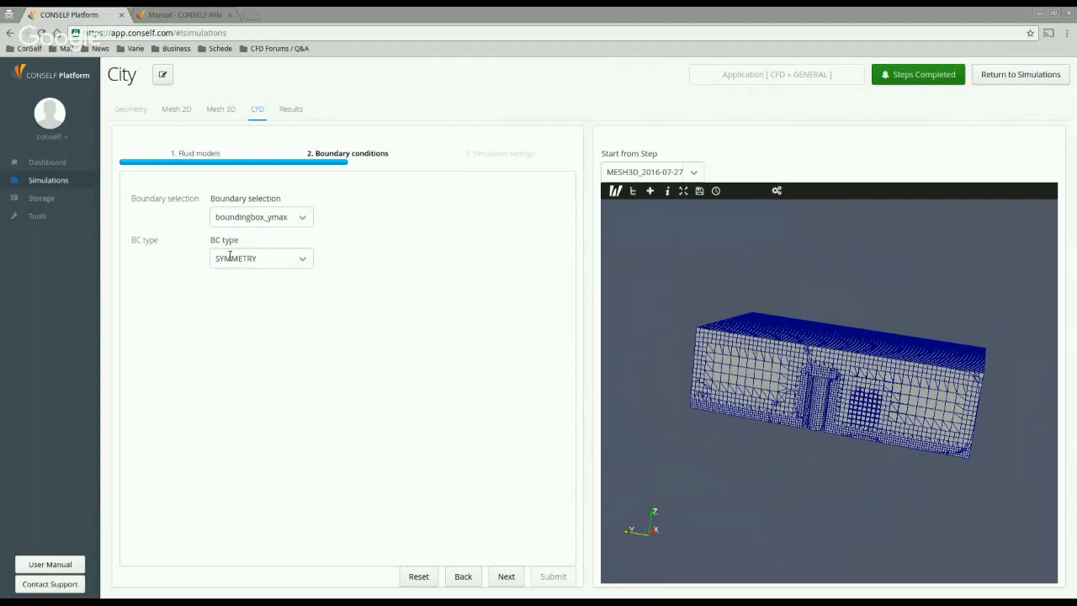
{"action": "left_click", "coordinate": [310, 224]}
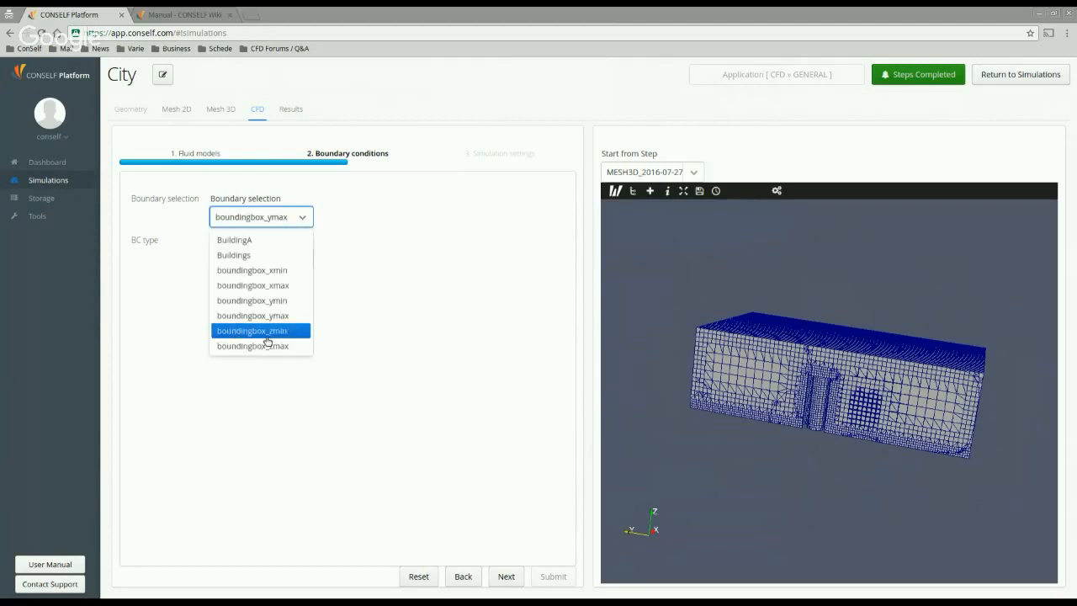
{"action": "left_click", "coordinate": [266, 336]}
{"action": "left_click", "coordinate": [300, 258]}
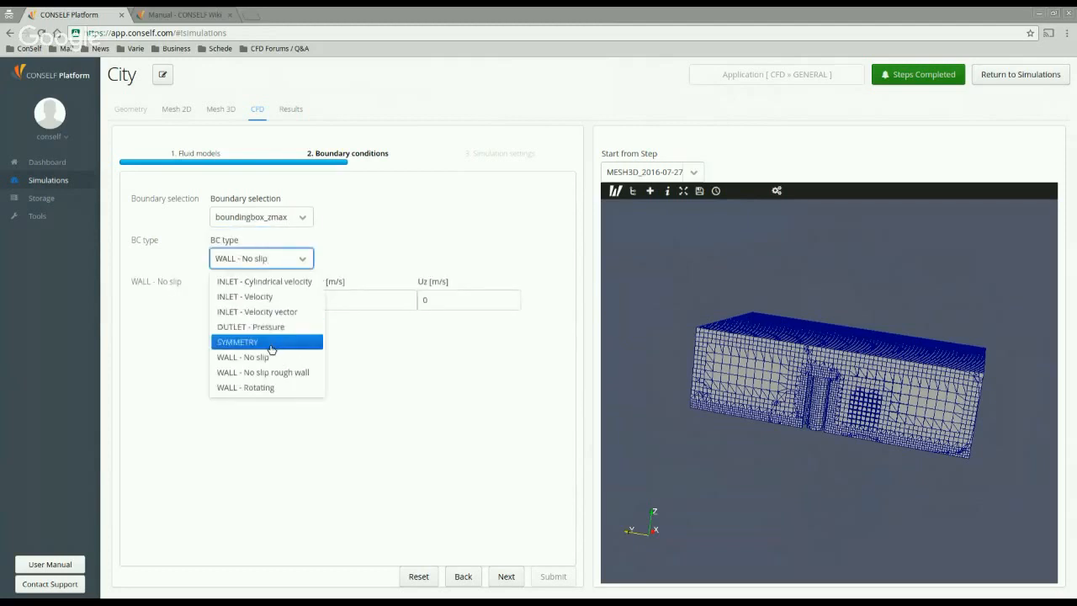
{"action": "left_click", "coordinate": [271, 343]}
Step: Make boundingbox_xmin a pressure outlet at 101,325 Pa
{"action": "left_click", "coordinate": [303, 217]}
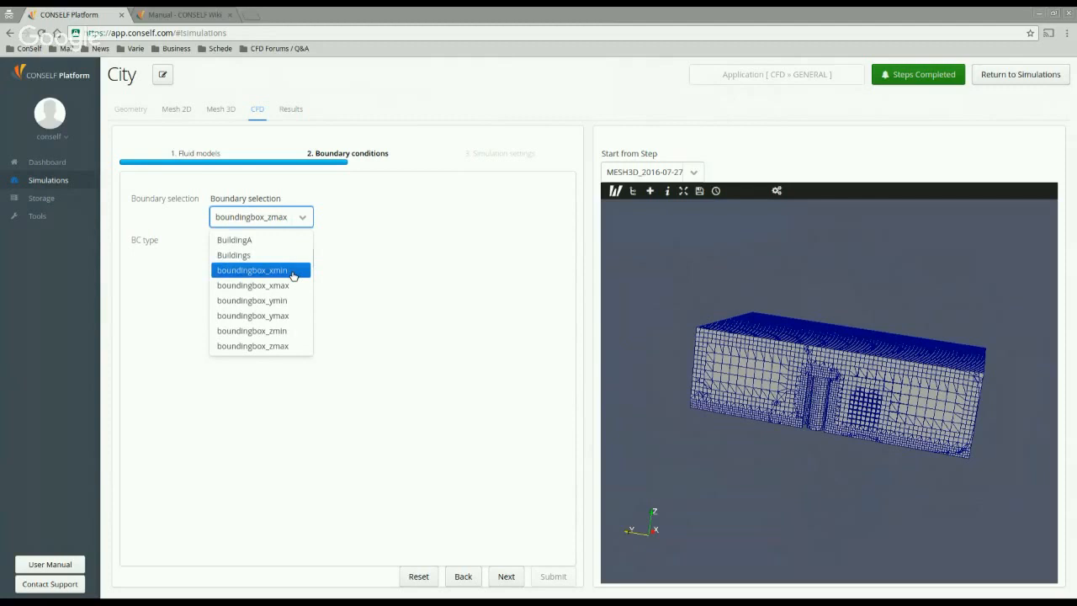
{"action": "left_click", "coordinate": [293, 273]}
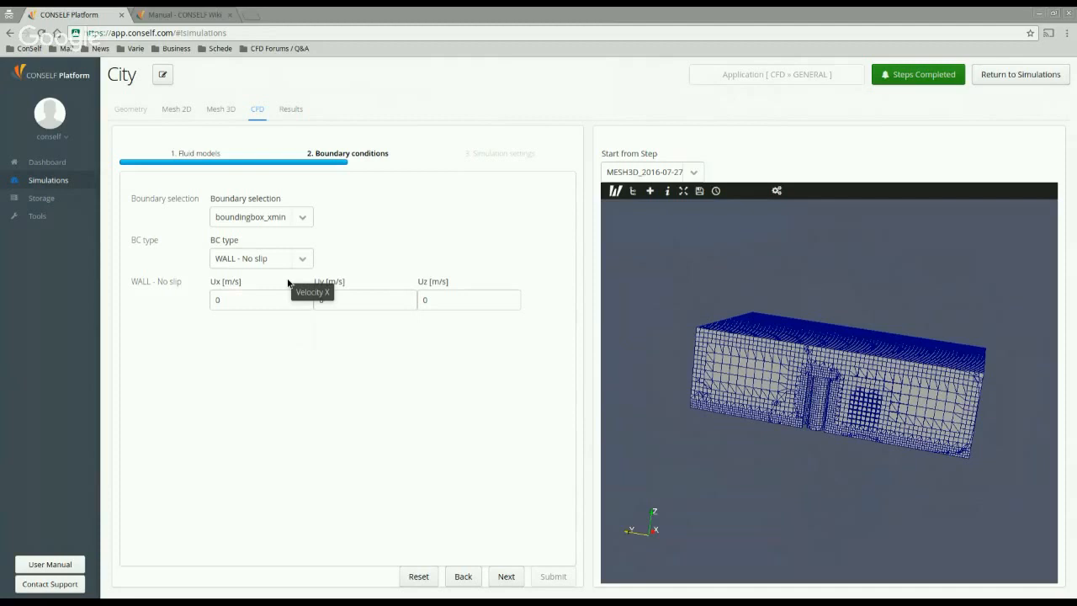
{"action": "left_click", "coordinate": [301, 255]}
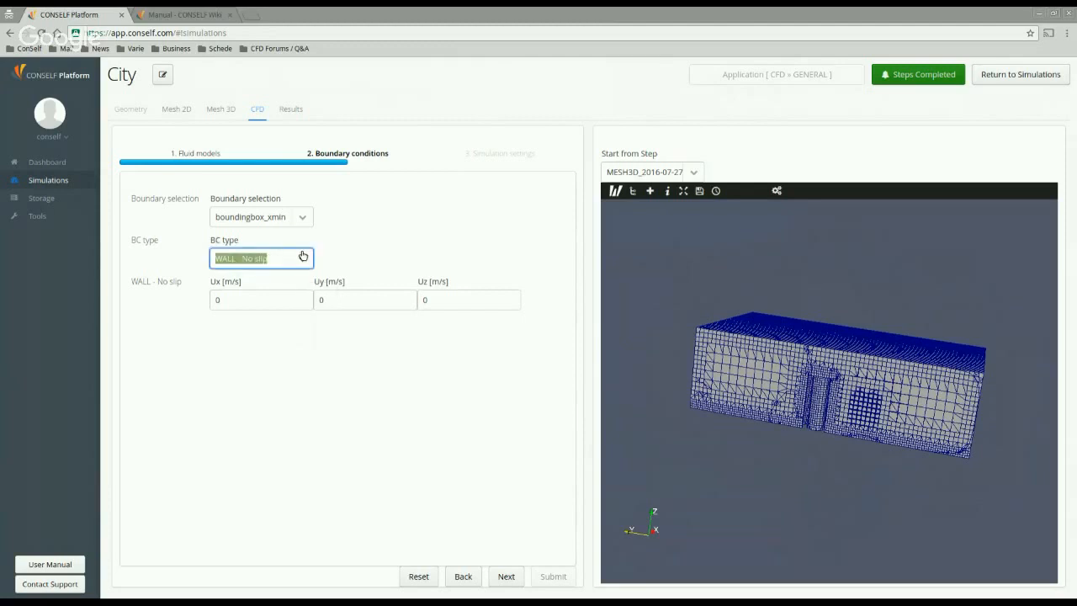
{"action": "left_click", "coordinate": [290, 328]}
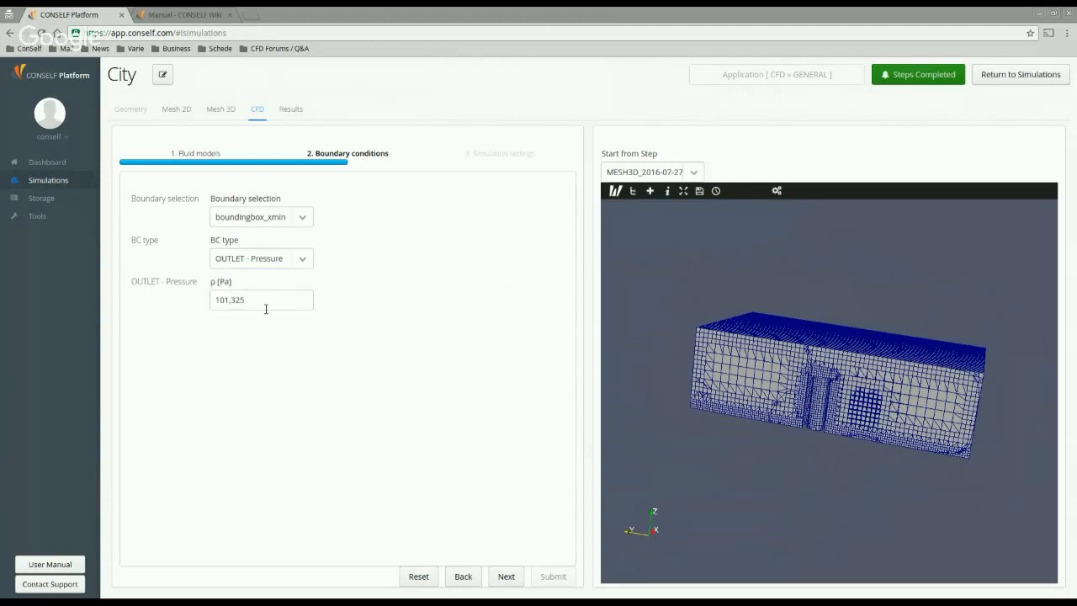
{"action": "left_click", "coordinate": [269, 305]}
{"action": "left_click", "coordinate": [312, 226]}
Step: Make boundingbox_xmax a 10 m/s velocity inlet and advance to simulation settings
{"action": "left_click", "coordinate": [311, 226]}
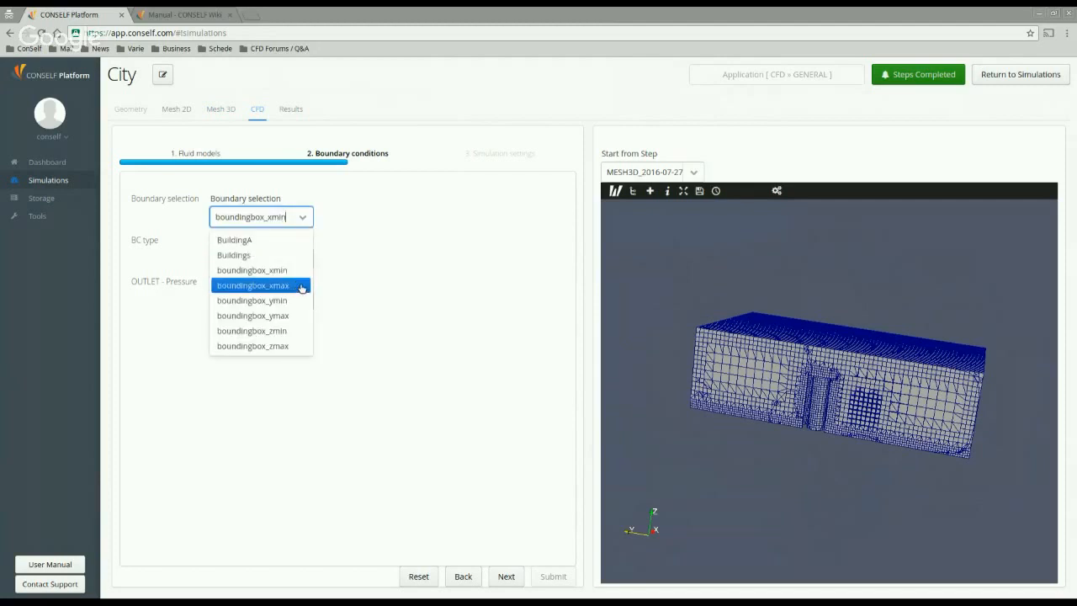
{"action": "left_click", "coordinate": [303, 290]}
{"action": "left_click", "coordinate": [303, 259]}
{"action": "left_click", "coordinate": [302, 259]}
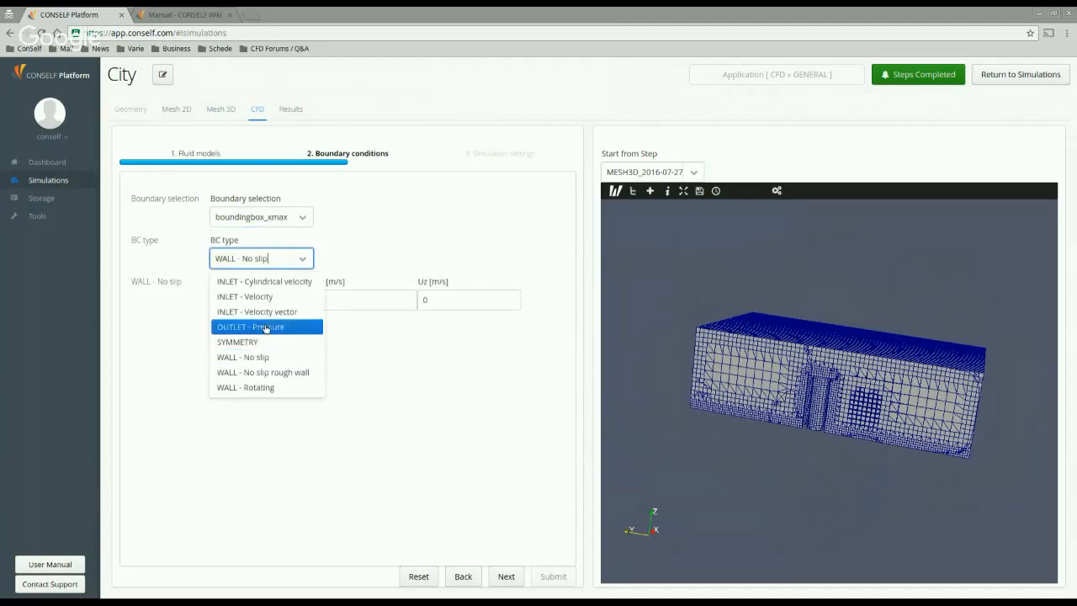
{"action": "left_click", "coordinate": [304, 299]}
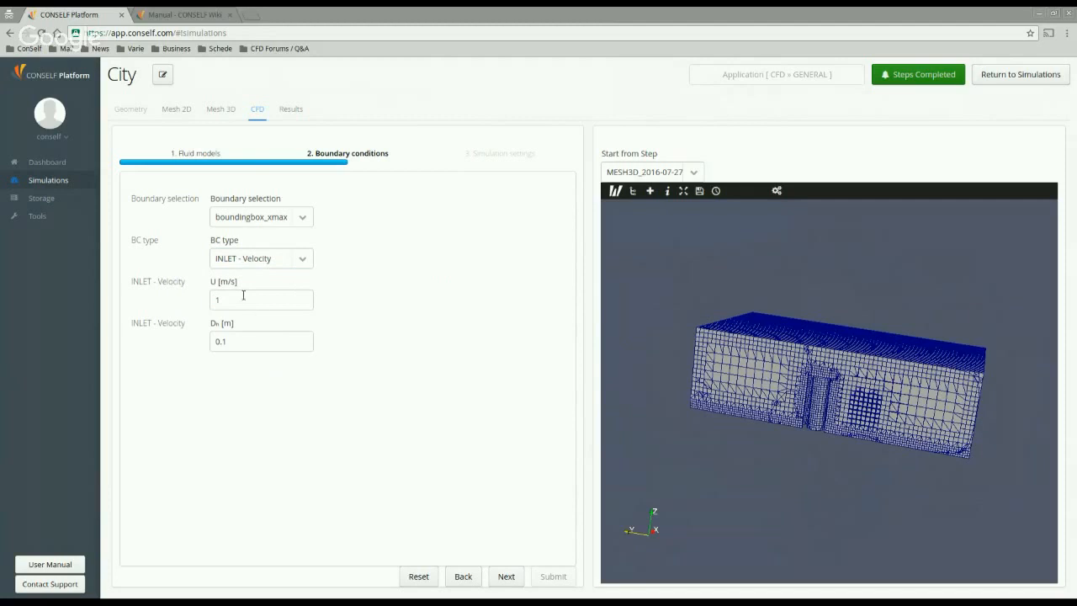
{"action": "left_click_drag", "start_coordinate": [243, 299], "coordinate": [210, 299]}
{"action": "type", "text": "10"}
{"action": "left_click", "coordinate": [368, 354]}
{"action": "left_click", "coordinate": [506, 576]}
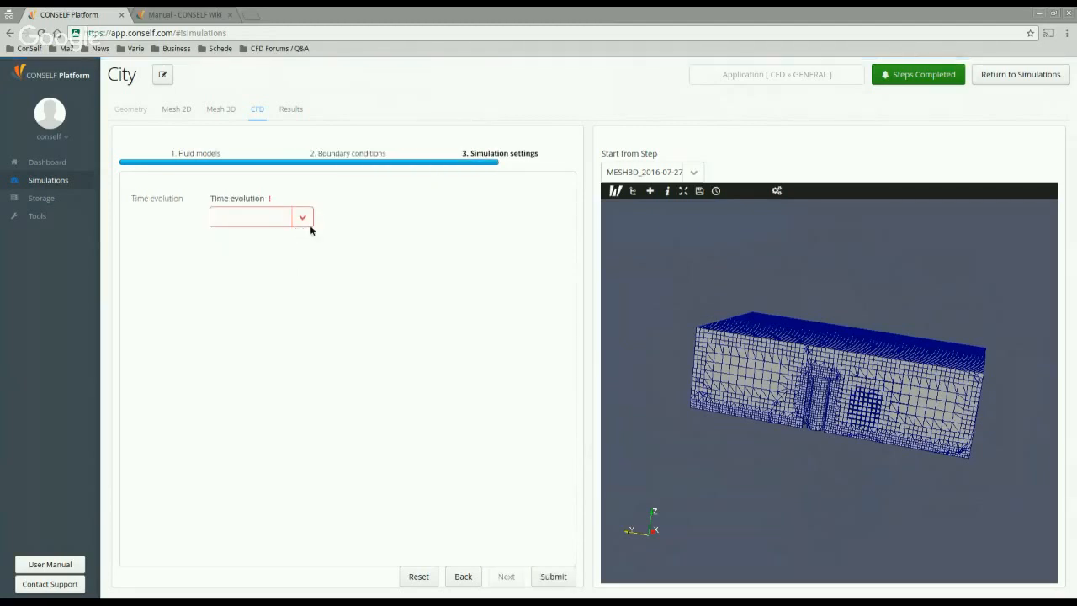
Step: Choose Steady time evolution, enter 2000 iterations and save the solution every 500
{"action": "left_click", "coordinate": [306, 221]}
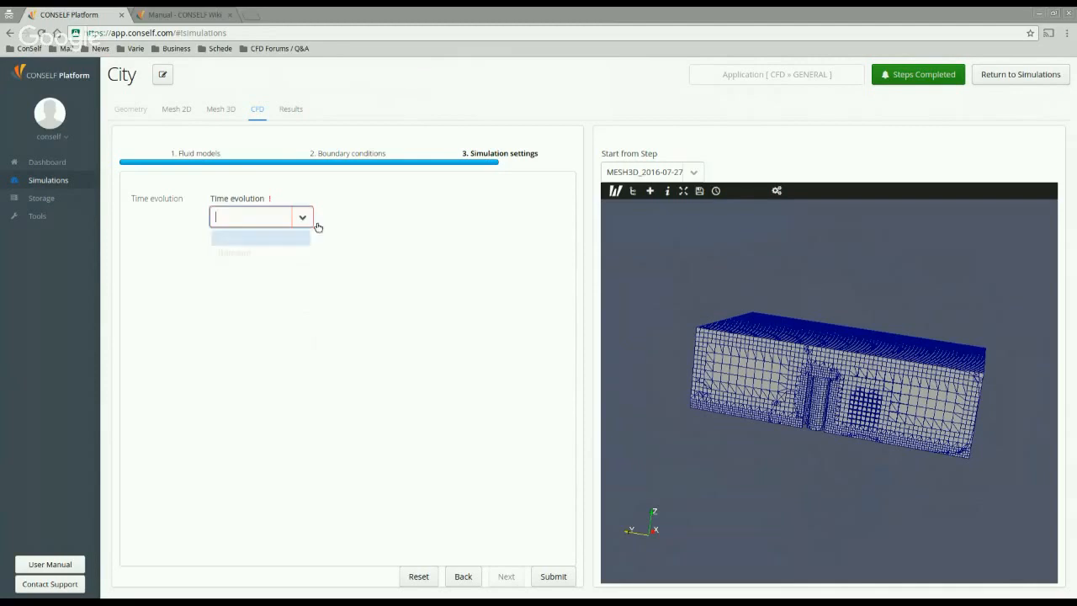
{"action": "left_click", "coordinate": [264, 242]}
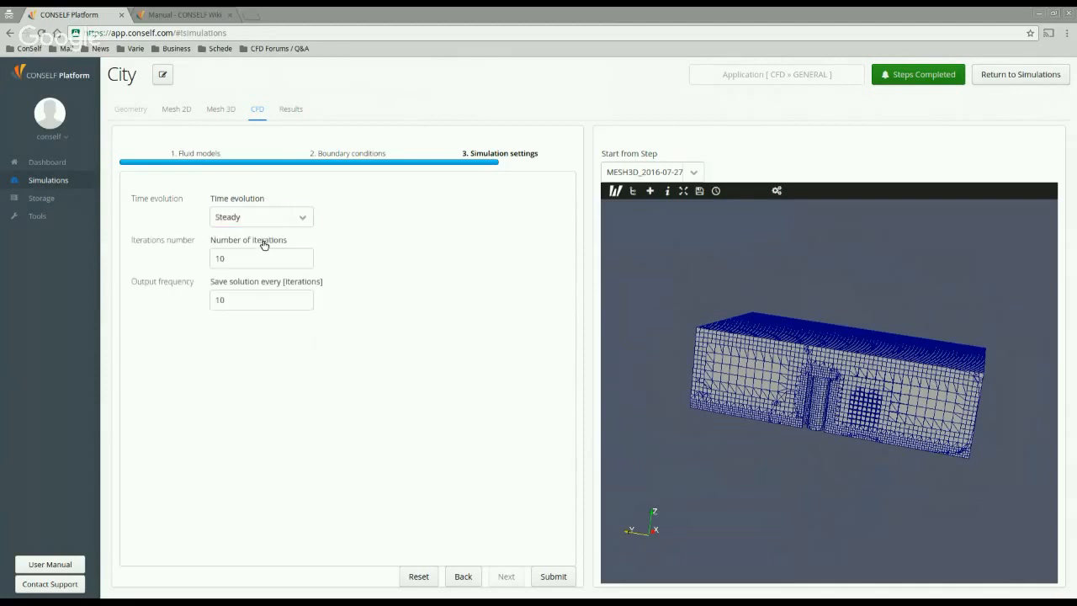
{"action": "left_click", "coordinate": [307, 222]}
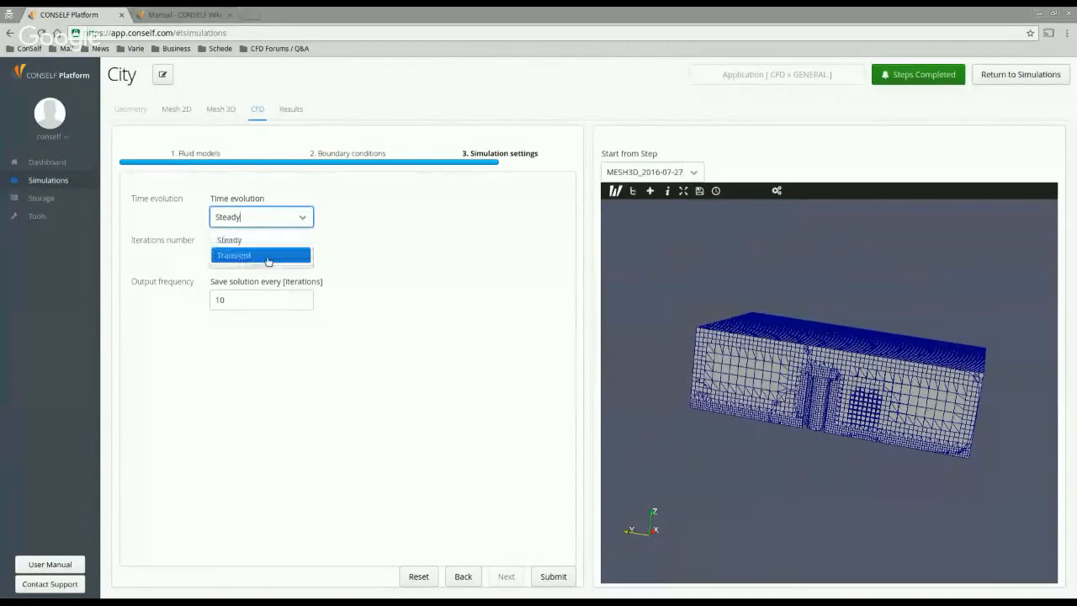
{"action": "left_click", "coordinate": [275, 243]}
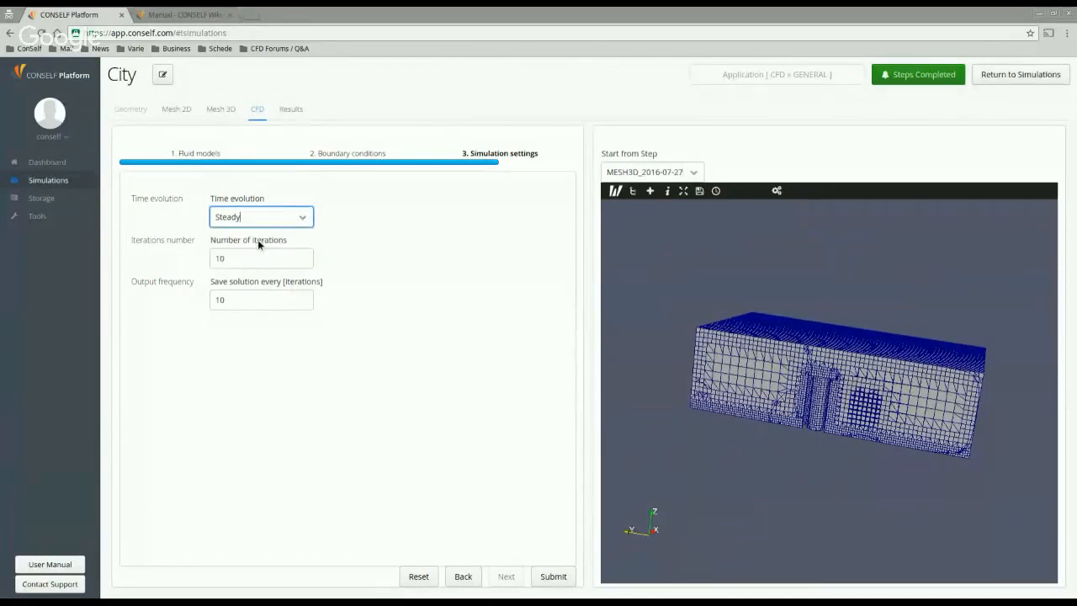
{"action": "left_click", "coordinate": [218, 258]}
{"action": "type", "text": "2000"}
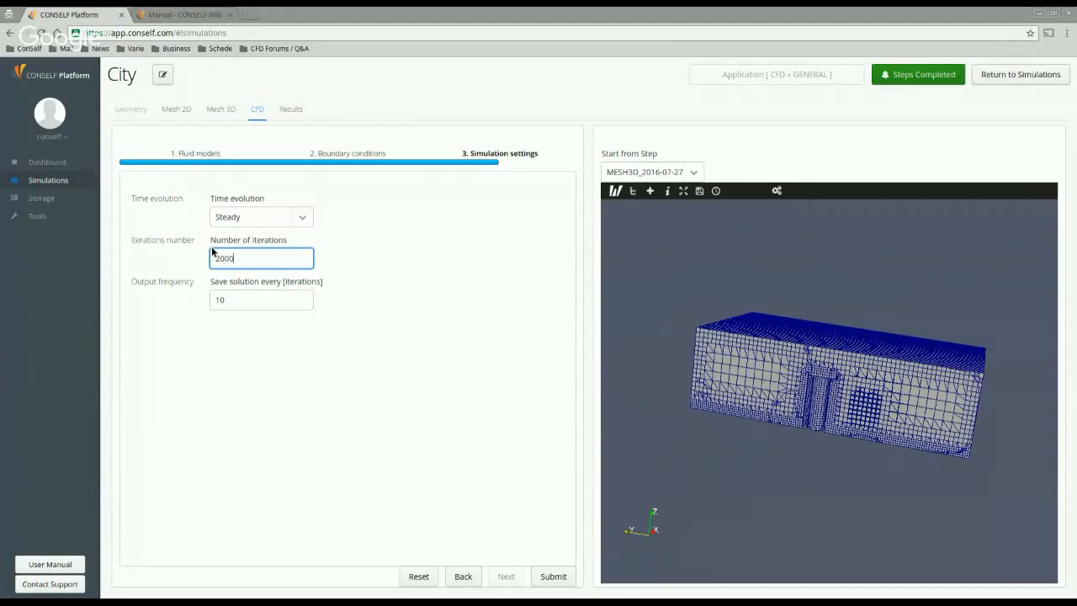
{"action": "key", "text": "Tab"}
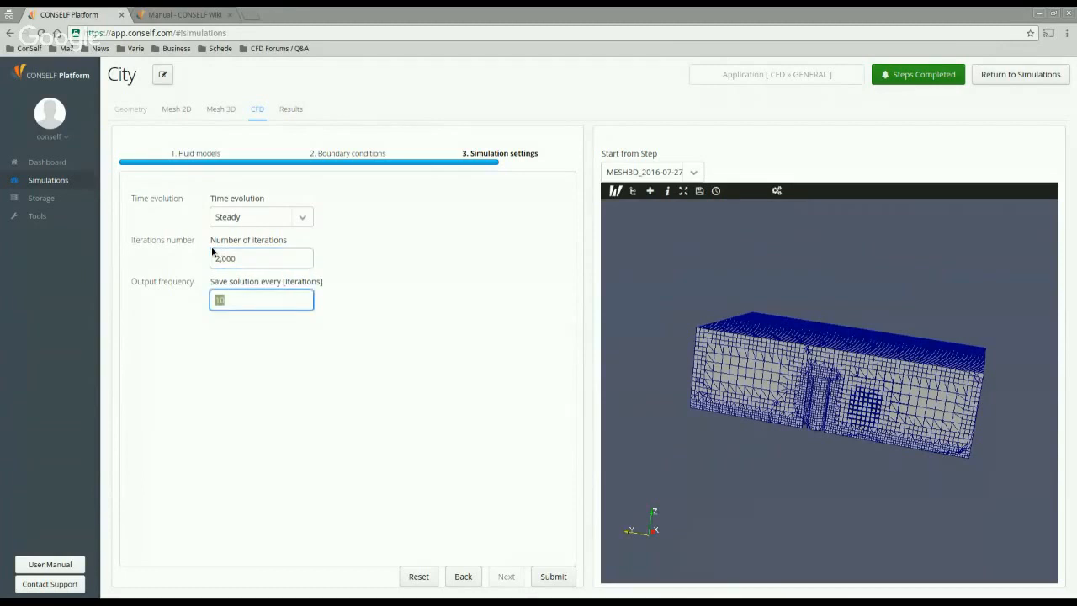
{"action": "type", "text": "500"}
{"action": "left_click", "coordinate": [324, 423]}
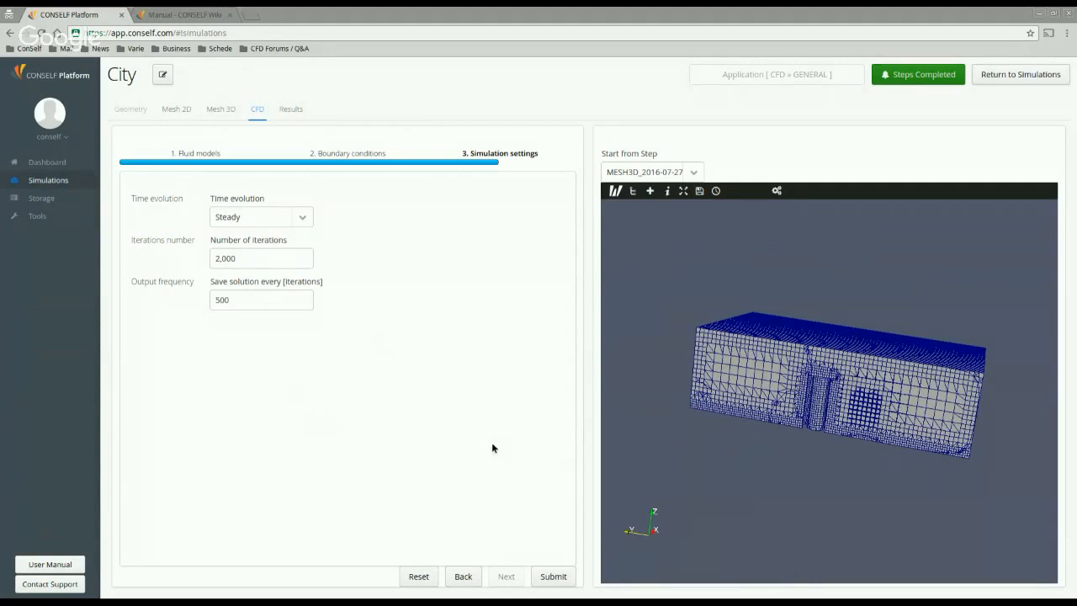
Step: Load the CFD_2016-07-27_16:47 results and jump to the last time step, 1000
{"action": "left_click", "coordinate": [291, 110]}
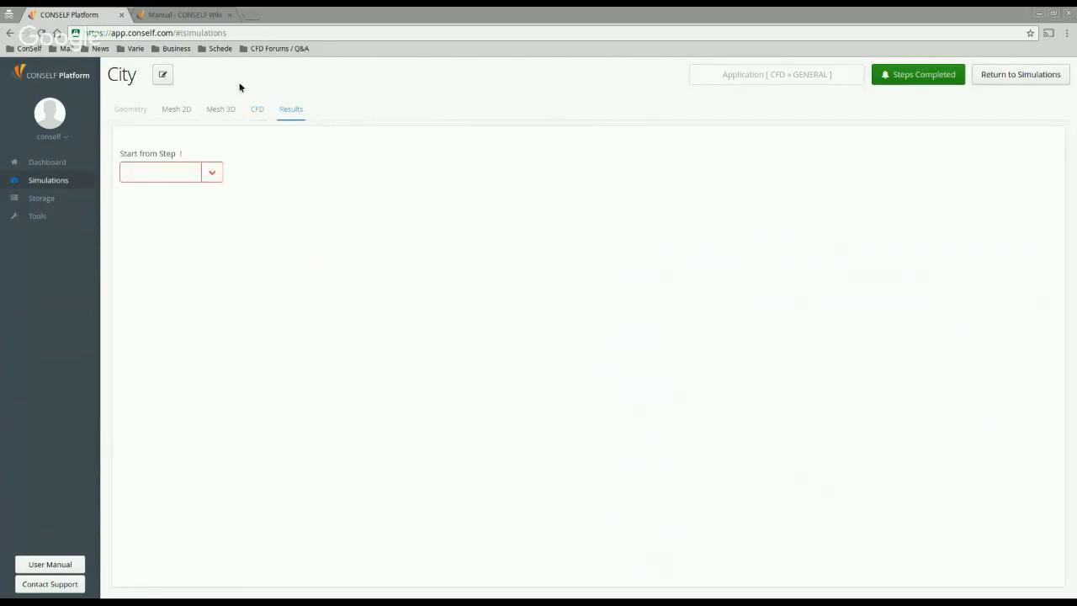
{"action": "left_click", "coordinate": [211, 172]}
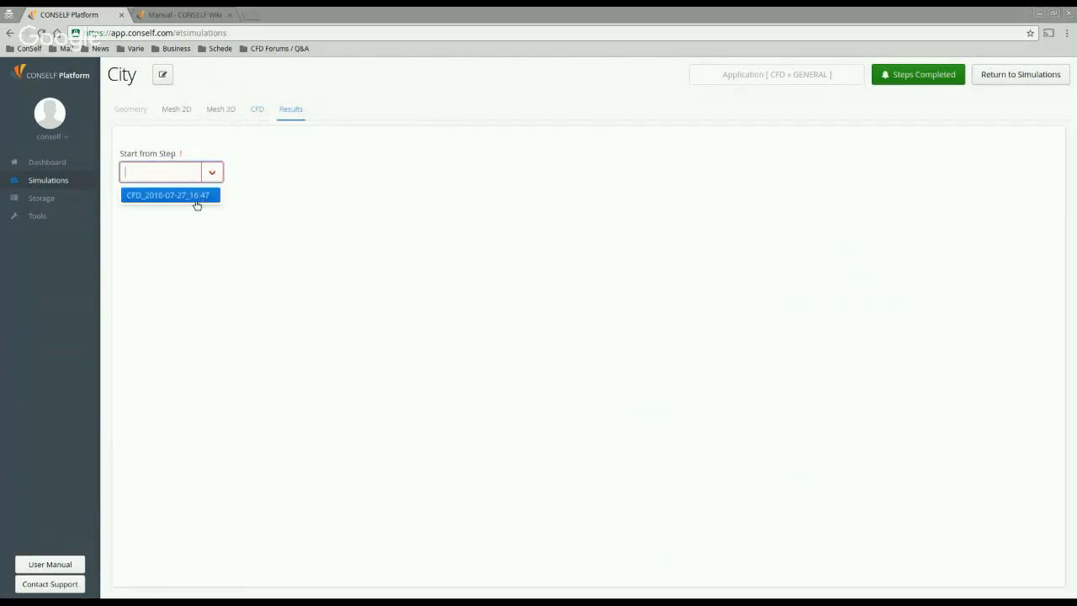
{"action": "left_click", "coordinate": [199, 198]}
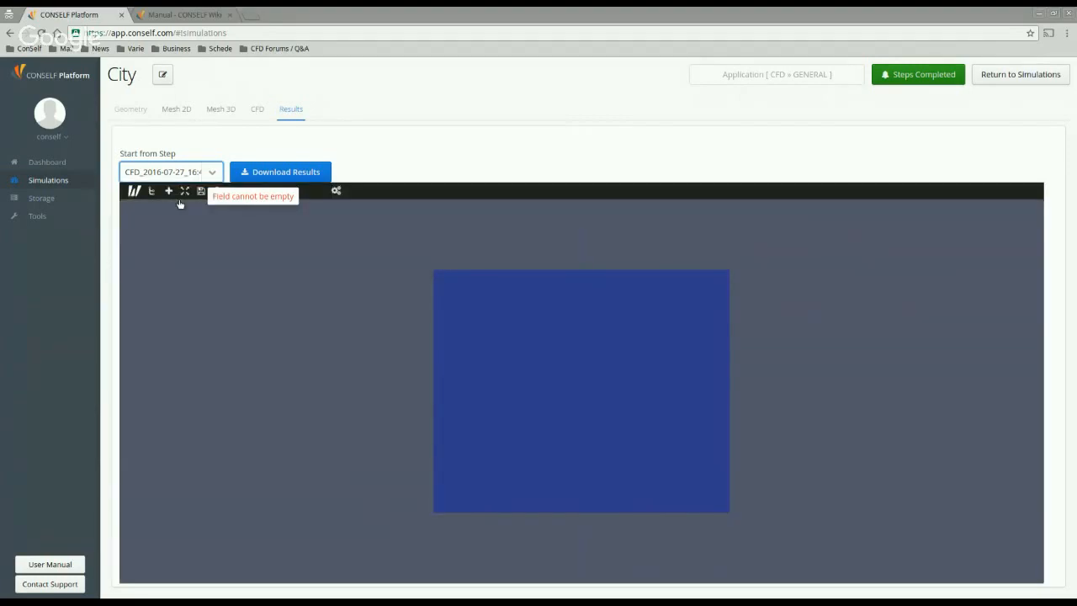
{"action": "left_click_drag", "start_coordinate": [340, 400], "coordinate": [454, 370]}
{"action": "left_click", "coordinate": [219, 198]}
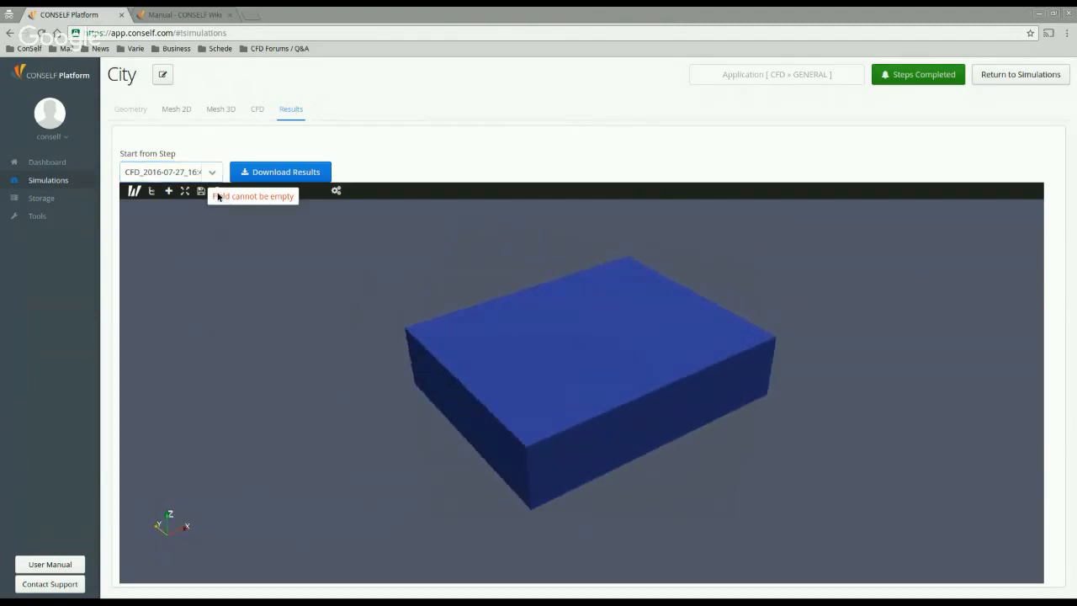
{"action": "left_click", "coordinate": [216, 186]}
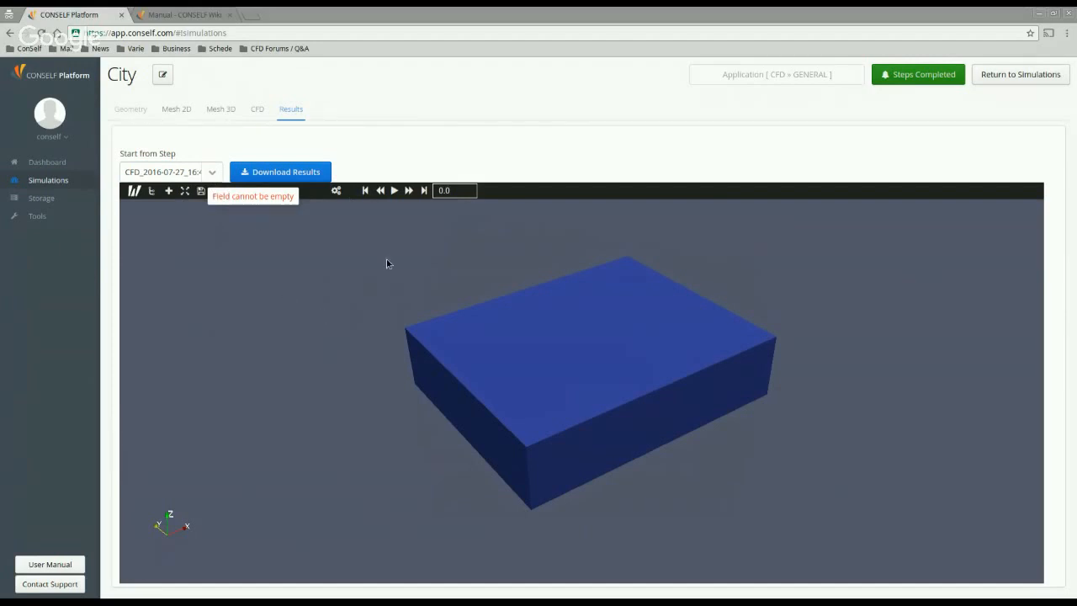
{"action": "left_click", "coordinate": [425, 191]}
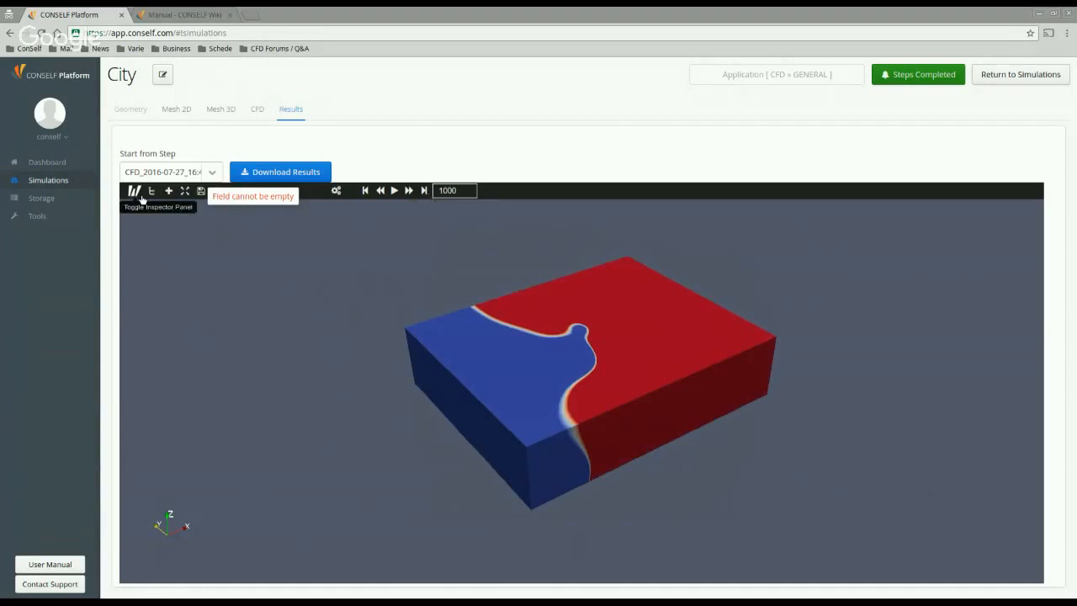
Step: Rescale the system.foam pressure colouring to its full data range, 82599.33–82793.25
{"action": "left_click", "coordinate": [135, 192]}
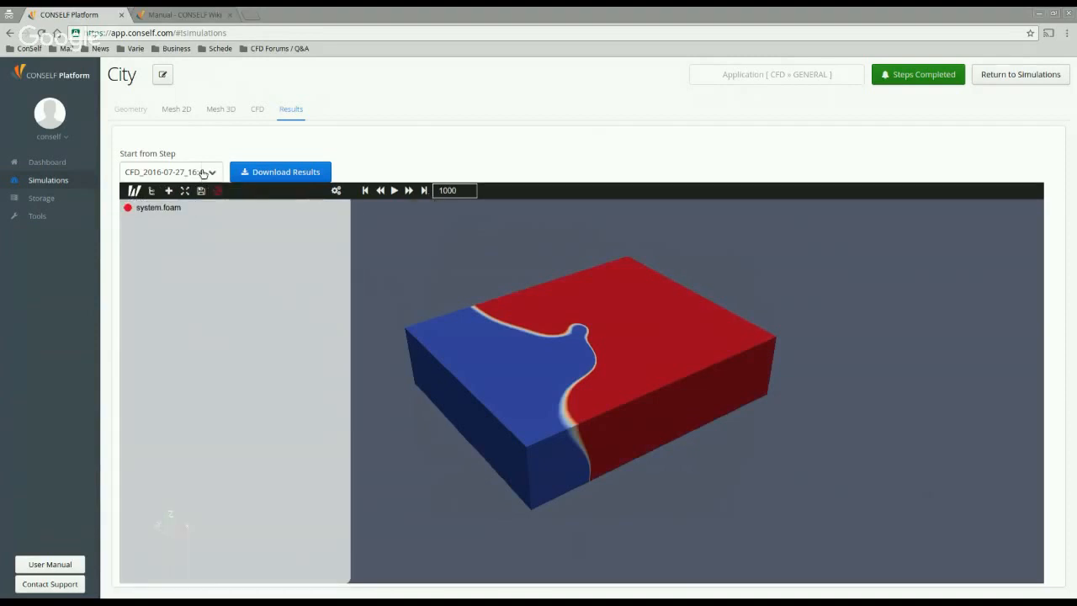
{"action": "left_click", "coordinate": [160, 207]}
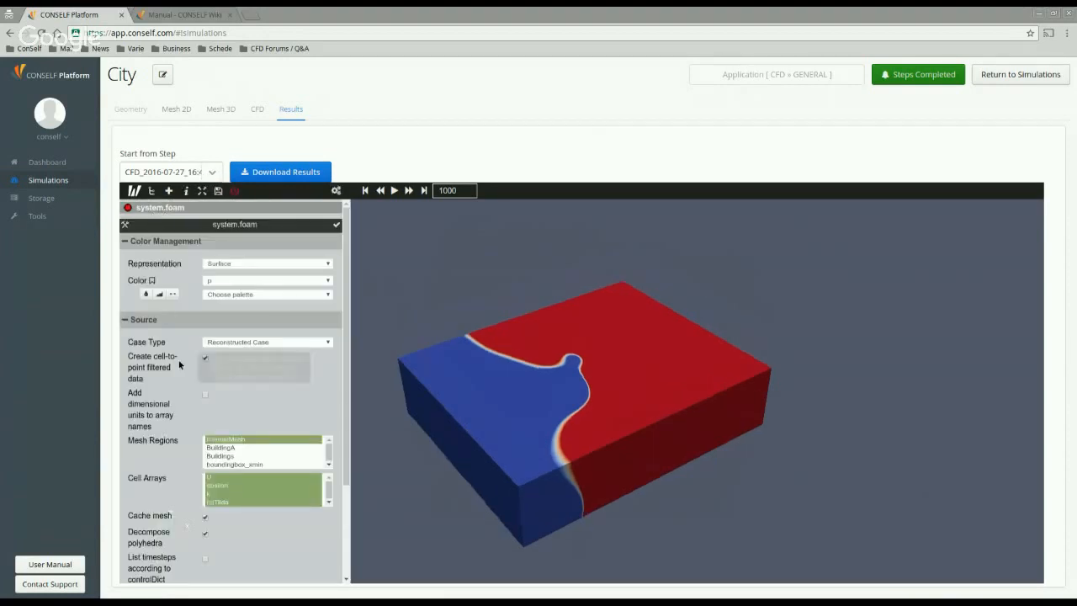
{"action": "left_click", "coordinate": [173, 293]}
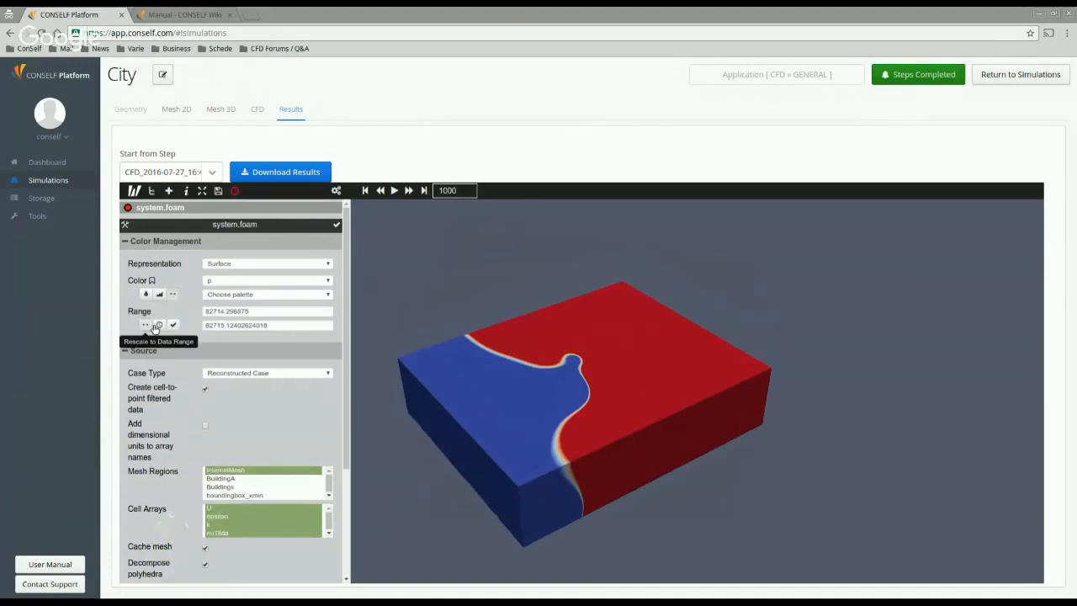
{"action": "left_click", "coordinate": [155, 327]}
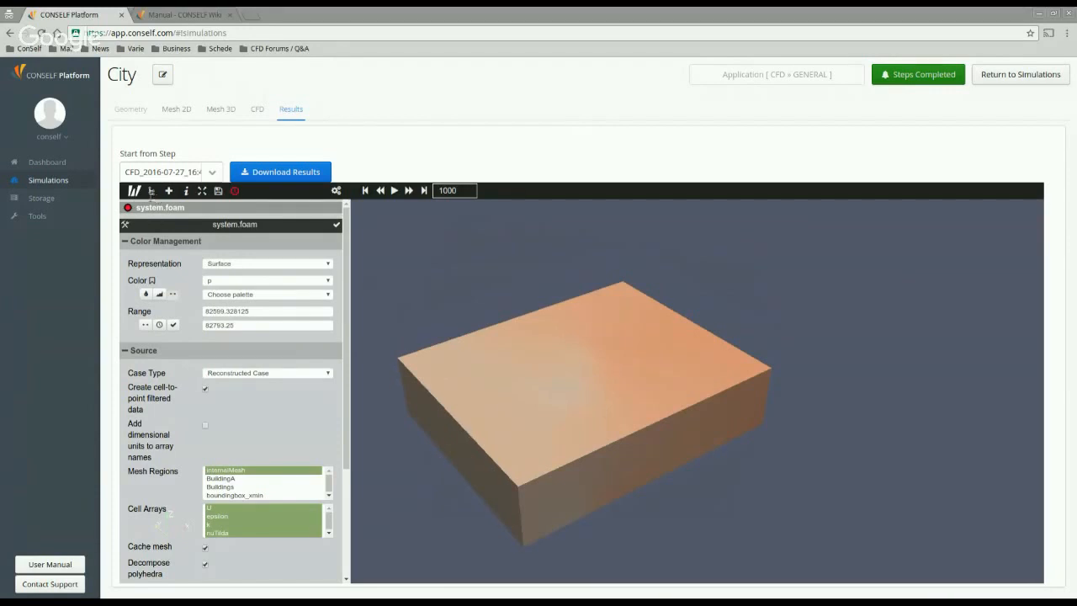
{"action": "left_click", "coordinate": [170, 191]}
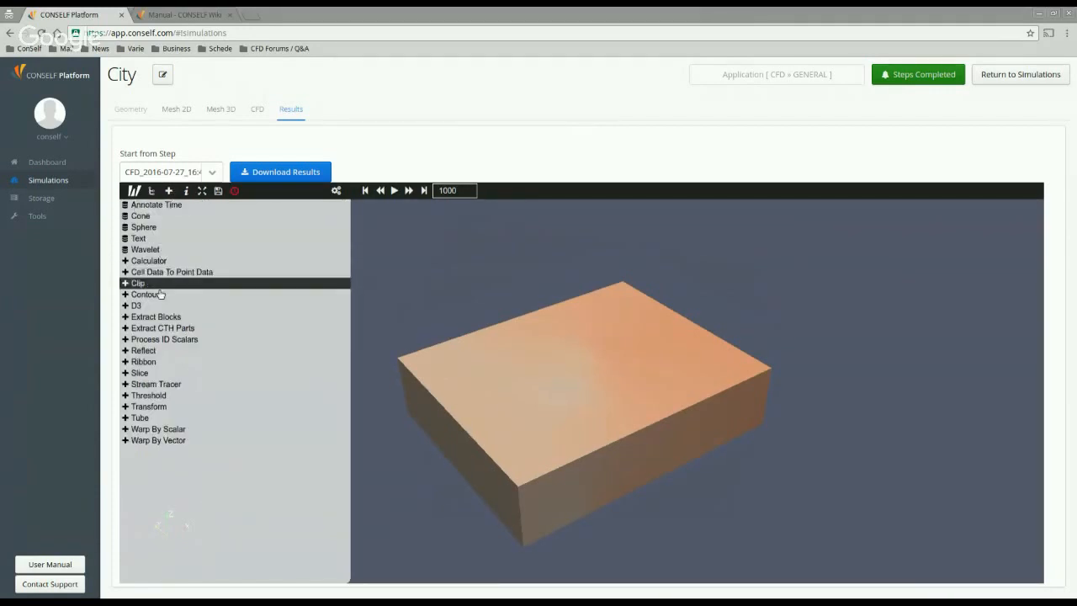
Step: Add a horizontal slice with normal 0 0 1 at origin z = 10
{"action": "left_click", "coordinate": [166, 376]}
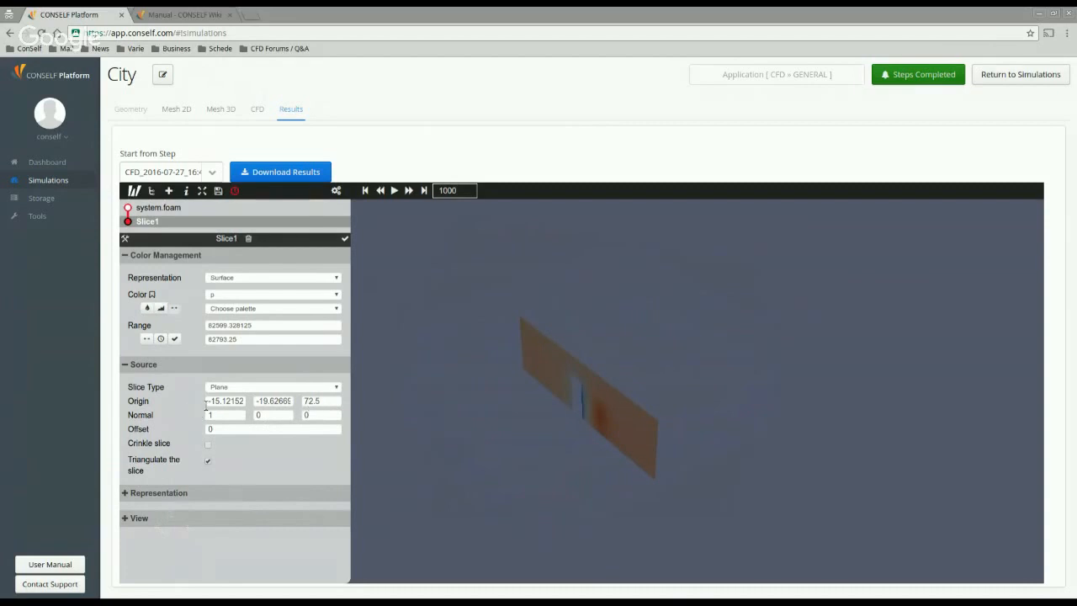
{"action": "key", "text": "Tab"}
{"action": "key", "text": "Tab"}
{"action": "type", "text": "1"}
{"action": "left_click_drag", "start_coordinate": [326, 401], "coordinate": [300, 392]}
{"action": "type", "text": "10"}
{"action": "left_click", "coordinate": [345, 239]}
{"action": "left_click_drag", "start_coordinate": [583, 411], "coordinate": [637, 475]}
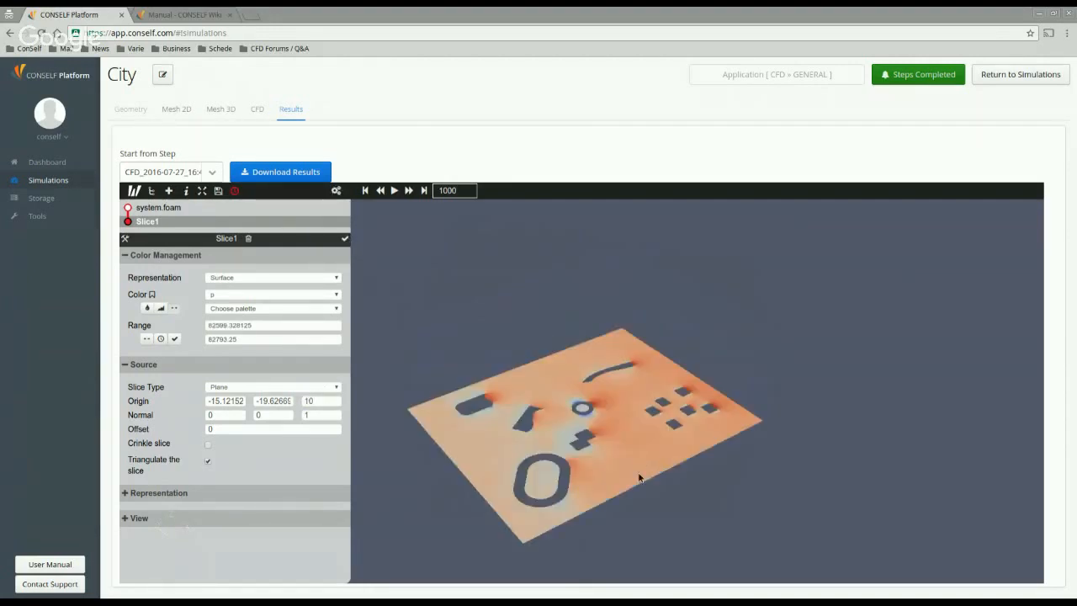
{"action": "left_click_drag", "start_coordinate": [773, 380], "coordinate": [770, 365]}
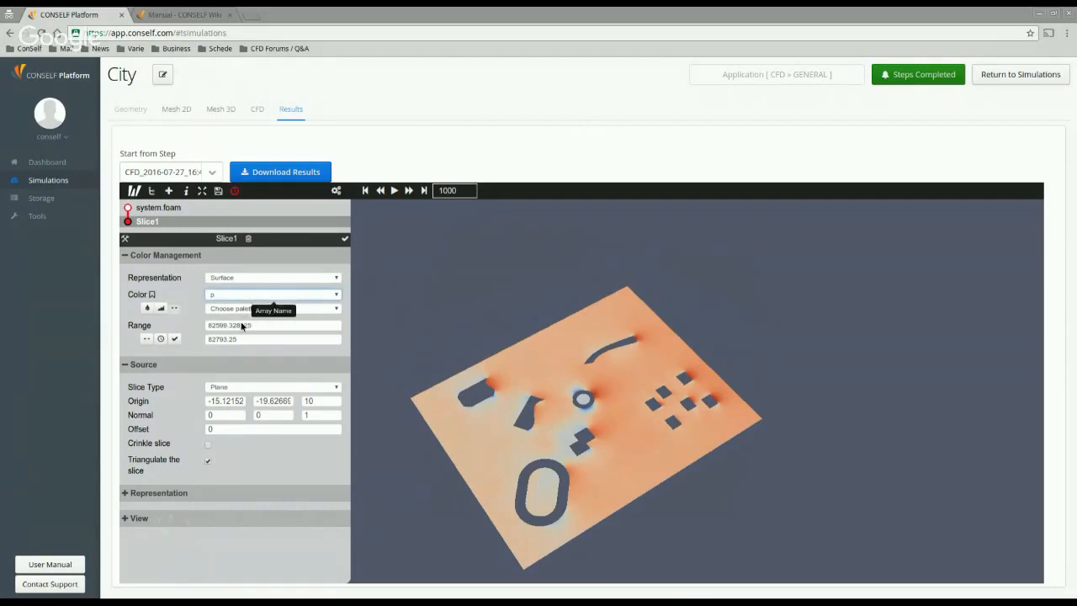
Step: Colour Slice1 by velocity U magnitude, ranging 0–15.393
{"action": "left_click", "coordinate": [231, 341]}
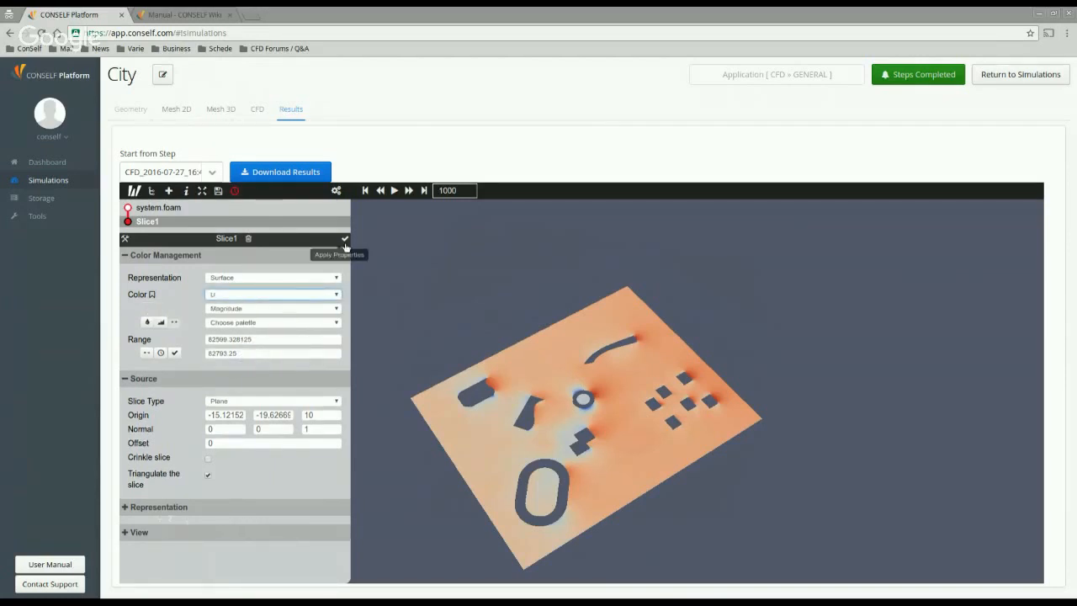
{"action": "left_click", "coordinate": [344, 240]}
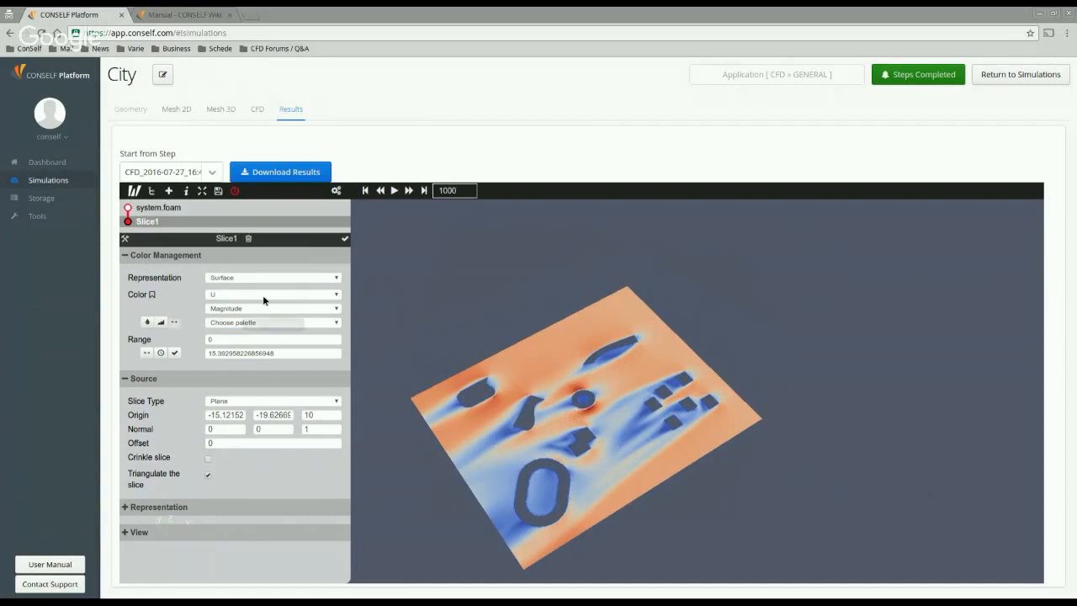
{"action": "left_click", "coordinate": [133, 207]}
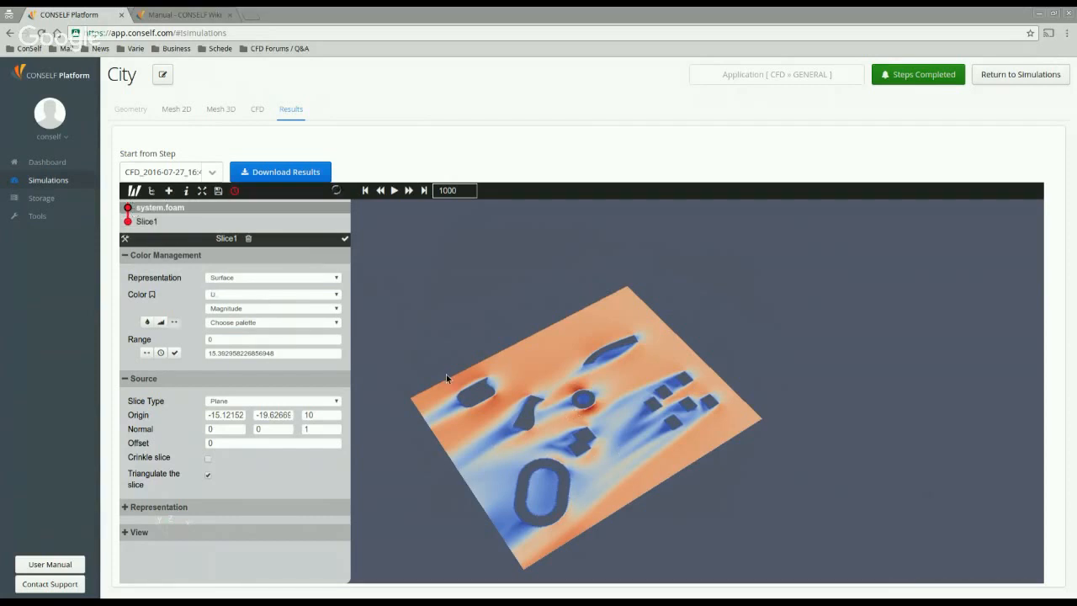
Step: Orbit and zoom into the domain box to inspect the pressure-coloured building surfaces
{"action": "left_click_drag", "start_coordinate": [678, 437], "coordinate": [783, 370]}
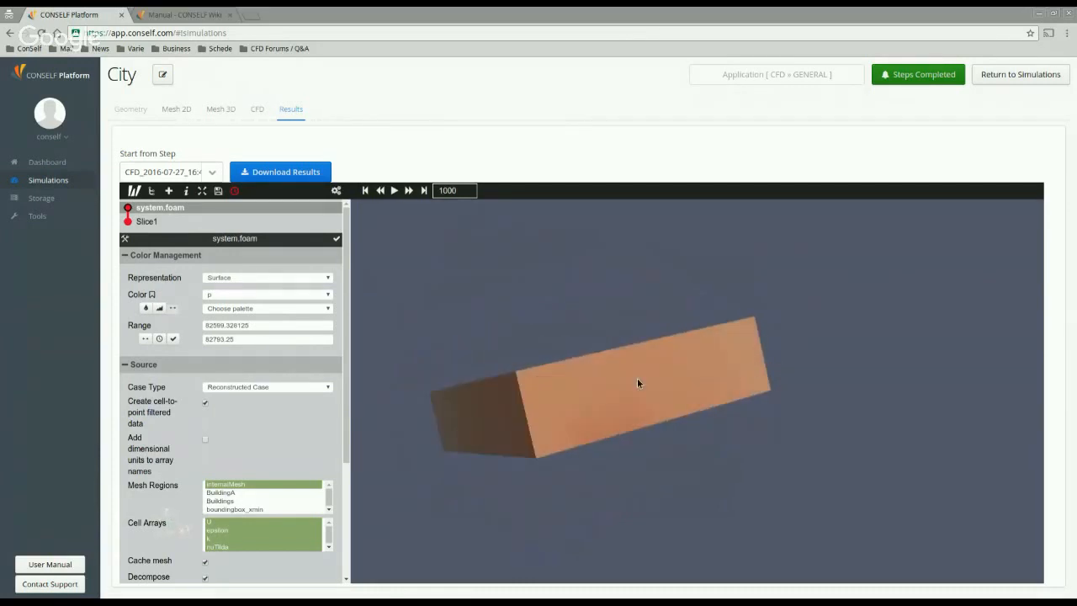
{"action": "left_click_drag", "start_coordinate": [637, 383], "coordinate": [599, 515]}
{"action": "scroll", "coordinate": [582, 449], "scroll_direction": "up", "scroll_amount": 5}
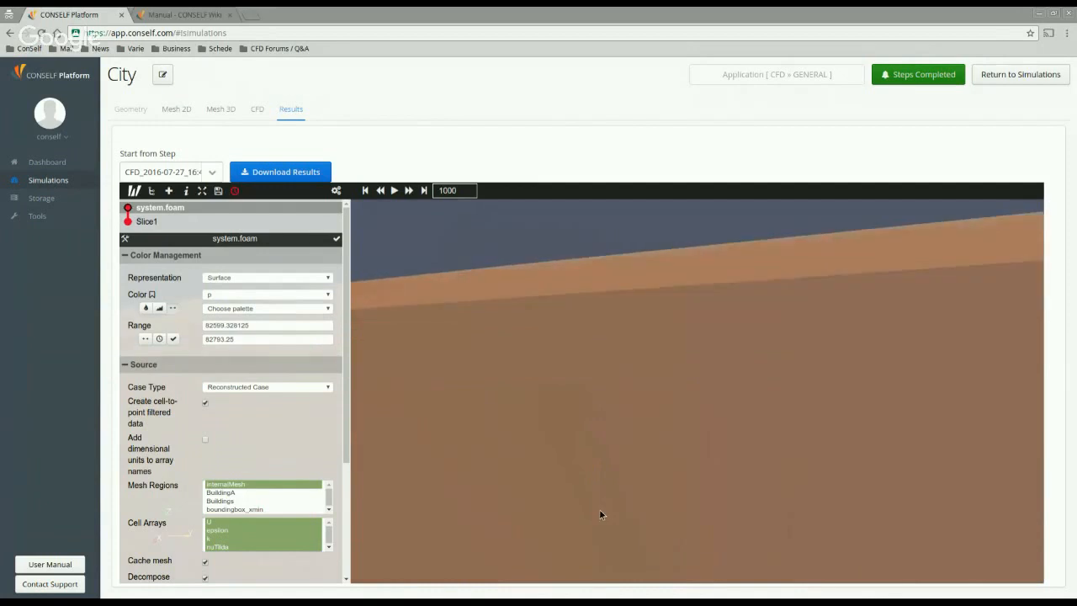
{"action": "scroll", "coordinate": [603, 522], "scroll_direction": "up", "scroll_amount": 8}
{"action": "scroll", "coordinate": [604, 520], "scroll_direction": "down", "scroll_amount": 1}
{"action": "scroll", "coordinate": [662, 448], "scroll_direction": "down", "scroll_amount": 2}
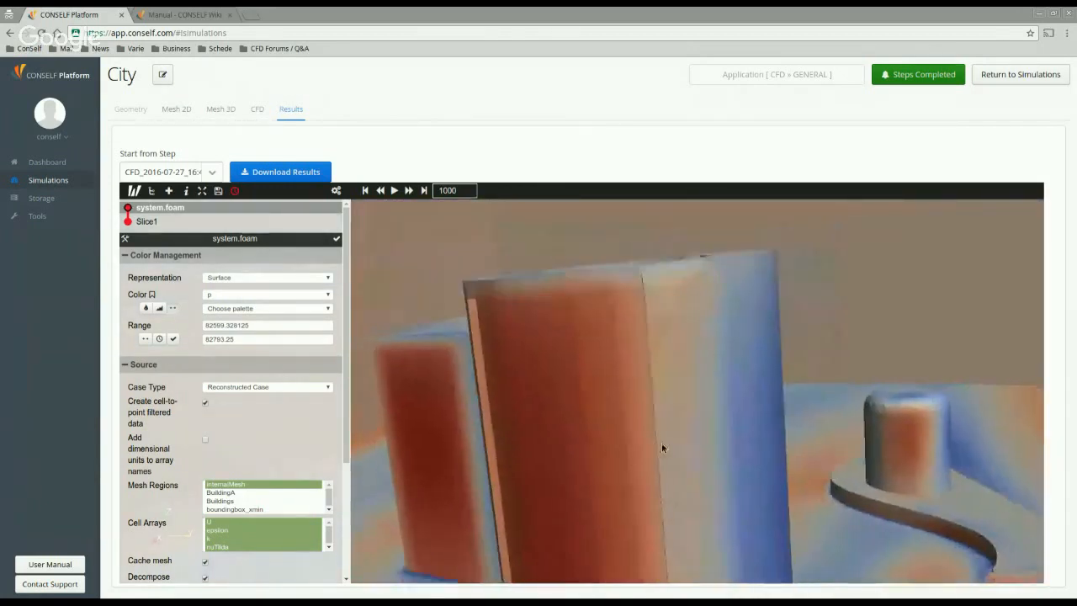
{"action": "left_click_drag", "start_coordinate": [662, 447], "coordinate": [662, 441]}
{"action": "scroll", "coordinate": [657, 421], "scroll_direction": "down", "scroll_amount": 3}
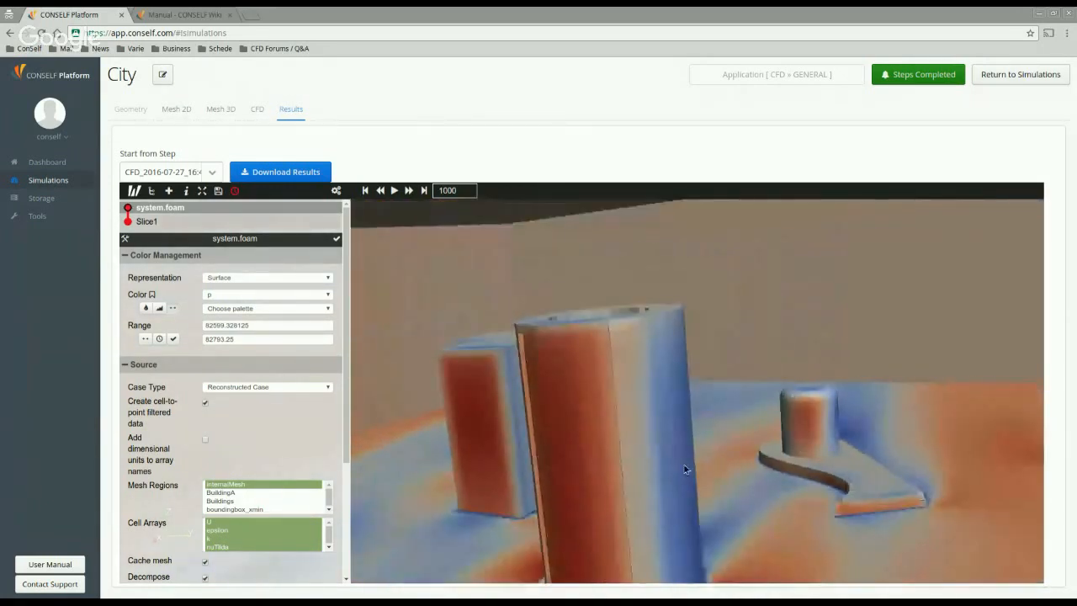
{"action": "scroll", "coordinate": [637, 459], "scroll_direction": "down", "scroll_amount": 3}
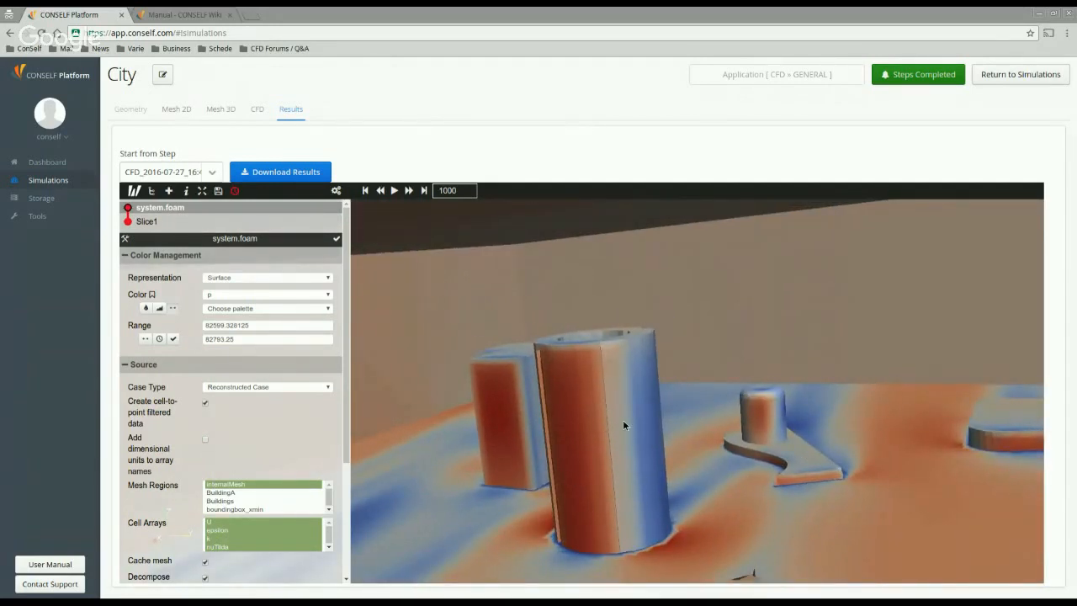
{"action": "scroll", "coordinate": [625, 424], "scroll_direction": "up", "scroll_amount": 5}
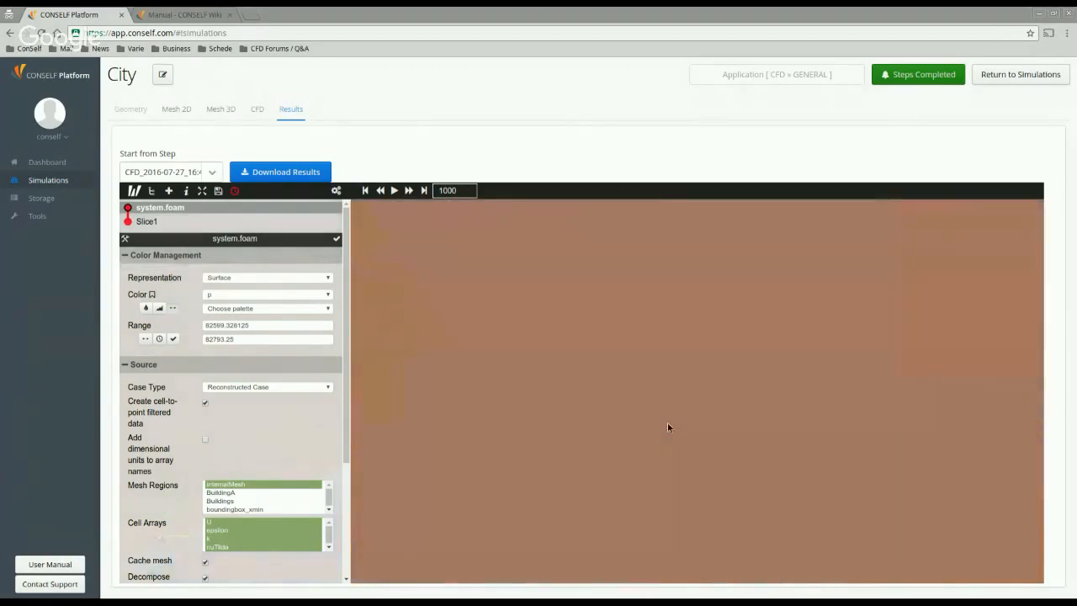
{"action": "scroll", "coordinate": [667, 435], "scroll_direction": "down", "scroll_amount": 3}
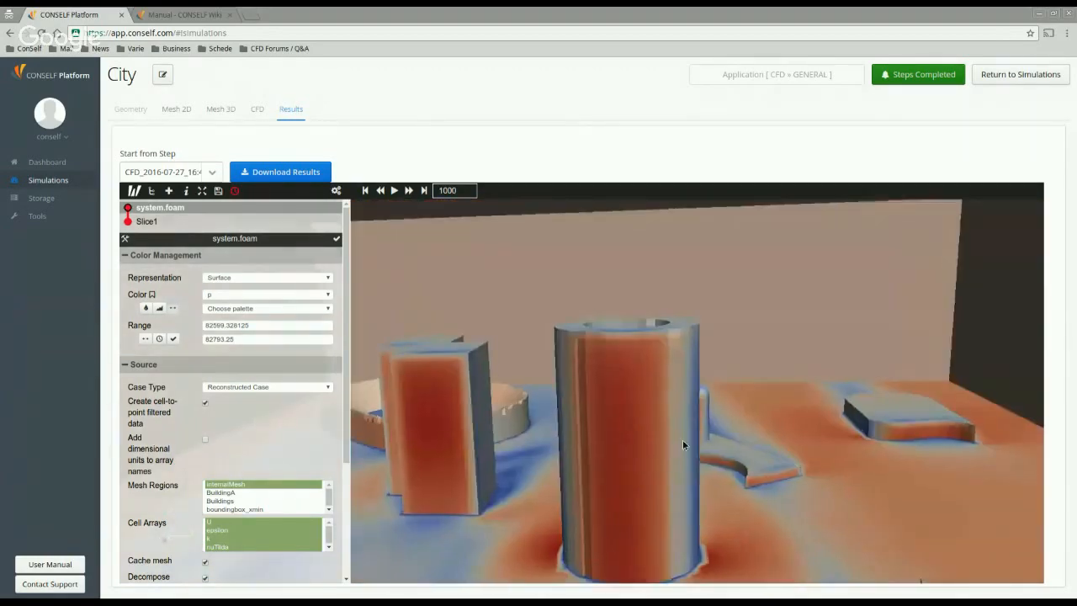
{"action": "left_click_drag", "start_coordinate": [678, 437], "coordinate": [726, 482]}
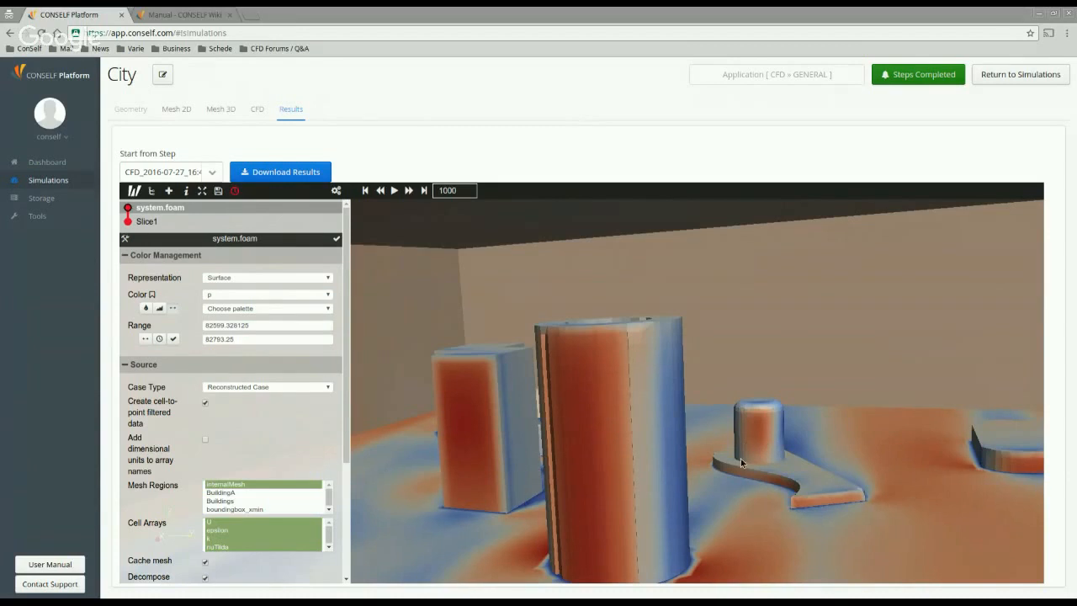
{"action": "left_click_drag", "start_coordinate": [662, 458], "coordinate": [750, 386]}
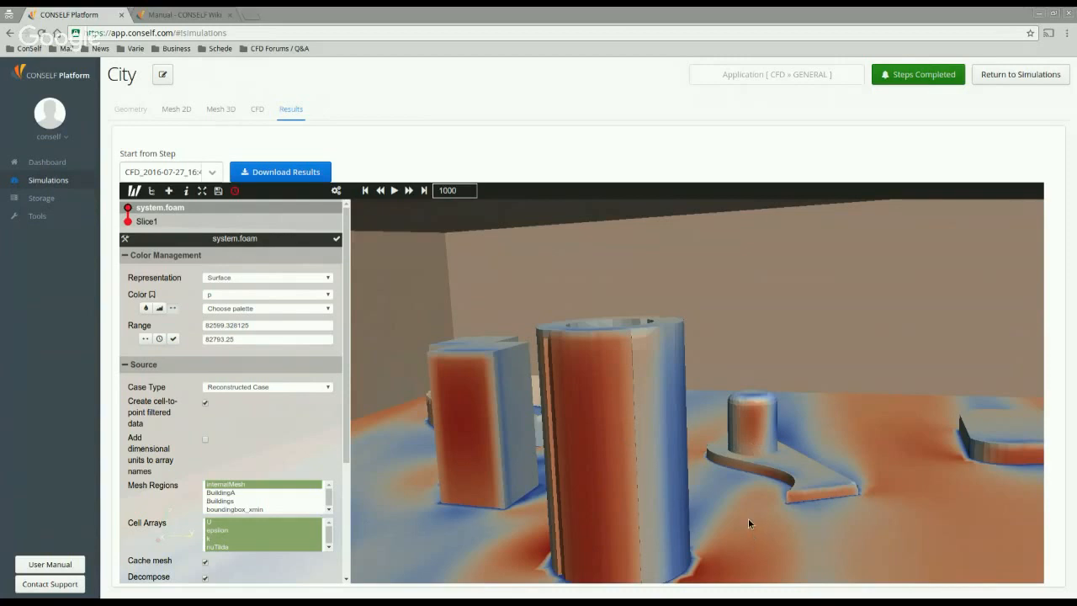
{"action": "left_click_drag", "start_coordinate": [748, 518], "coordinate": [480, 383]}
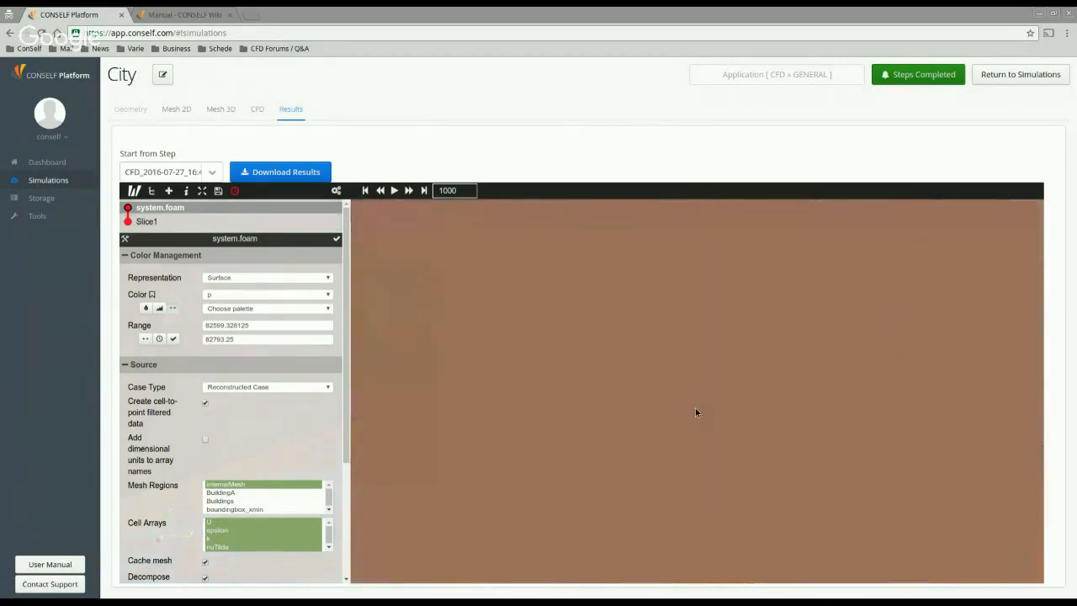
{"action": "scroll", "coordinate": [695, 407], "scroll_direction": "up", "scroll_amount": 3}
{"action": "scroll", "coordinate": [589, 411], "scroll_direction": "up", "scroll_amount": 1}
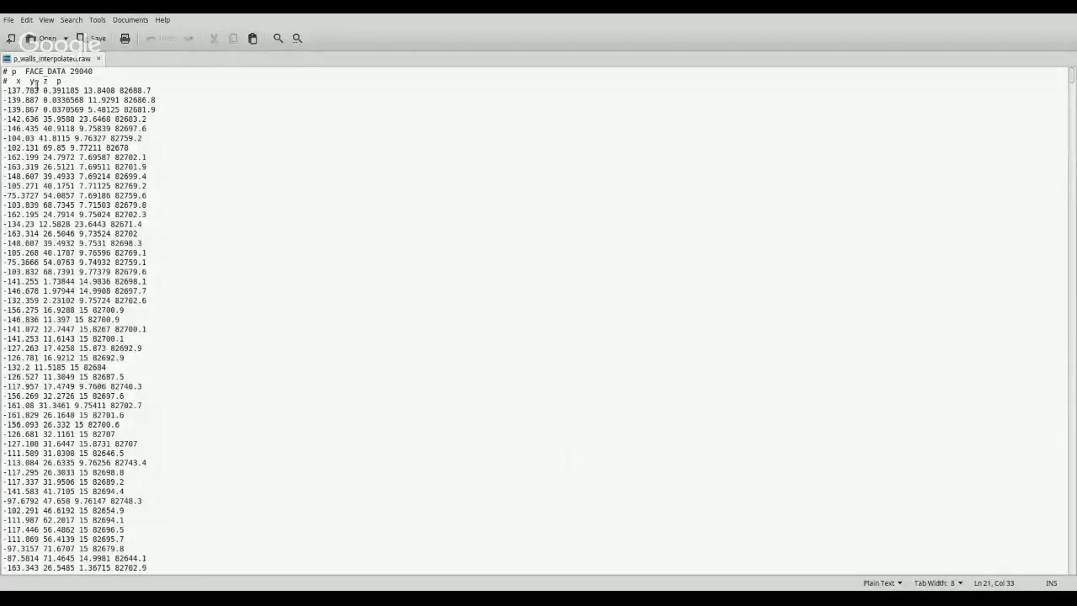
{"action": "left_click_drag", "start_coordinate": [3, 105], "coordinate": [52, 91]}
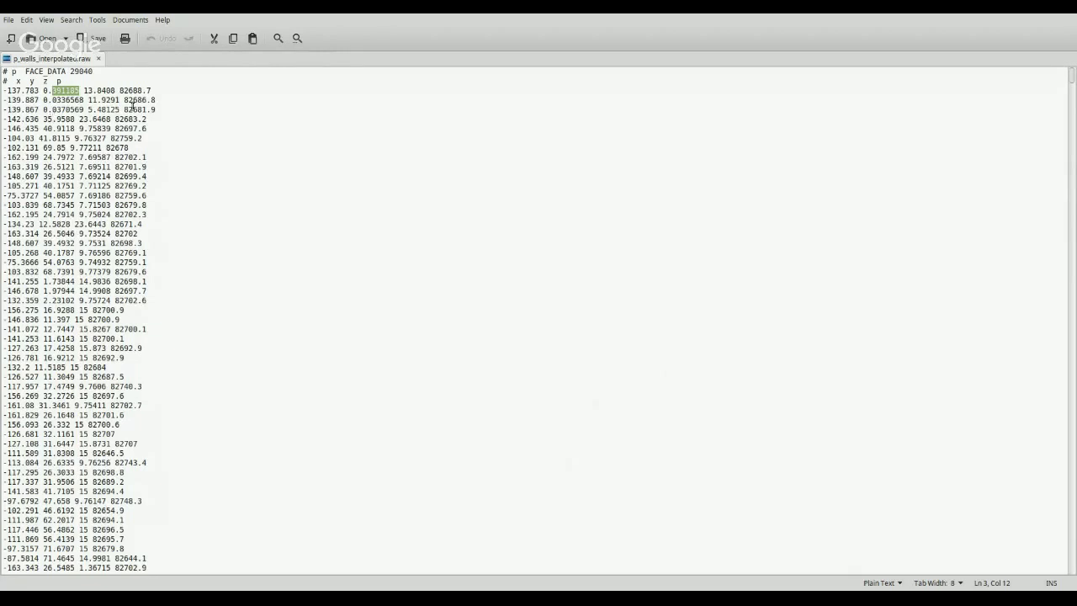
{"action": "left_click_drag", "start_coordinate": [143, 91], "coordinate": [120, 91]}
{"action": "double_click", "coordinate": [137, 101]}
{"action": "double_click", "coordinate": [137, 110]}
{"action": "double_click", "coordinate": [131, 120]}
{"action": "left_click", "coordinate": [138, 119]}
{"action": "double_click", "coordinate": [134, 110]}
{"action": "double_click", "coordinate": [134, 100]}
{"action": "double_click", "coordinate": [133, 91]}
{"action": "double_click", "coordinate": [134, 101]}
{"action": "left_click", "coordinate": [150, 204]}
{"action": "left_click_drag", "start_coordinate": [180, 207], "coordinate": [3, 101]}
{"action": "left_click", "coordinate": [148, 252]}
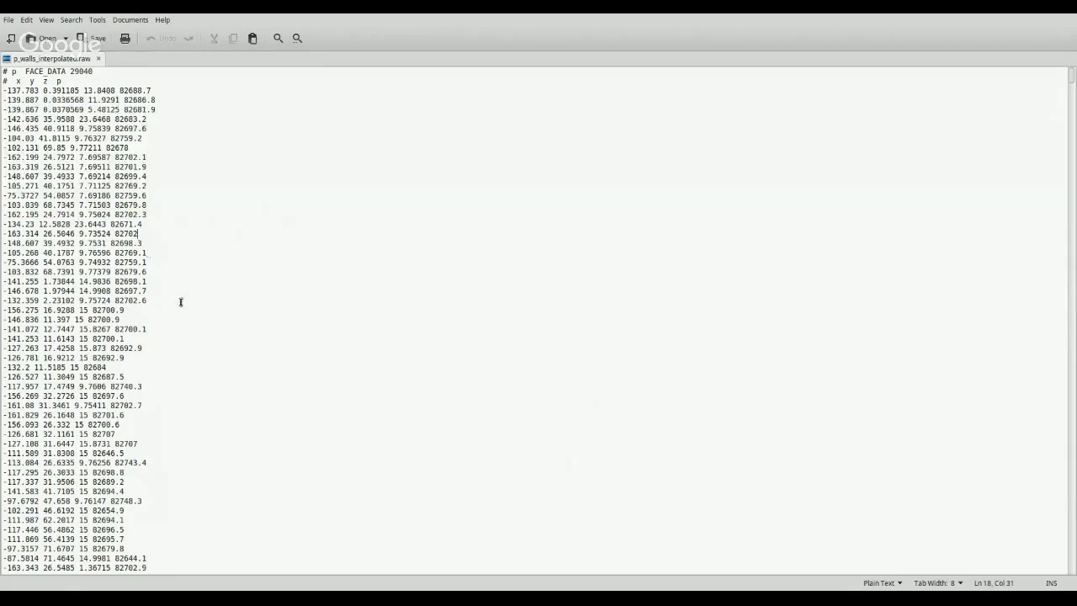